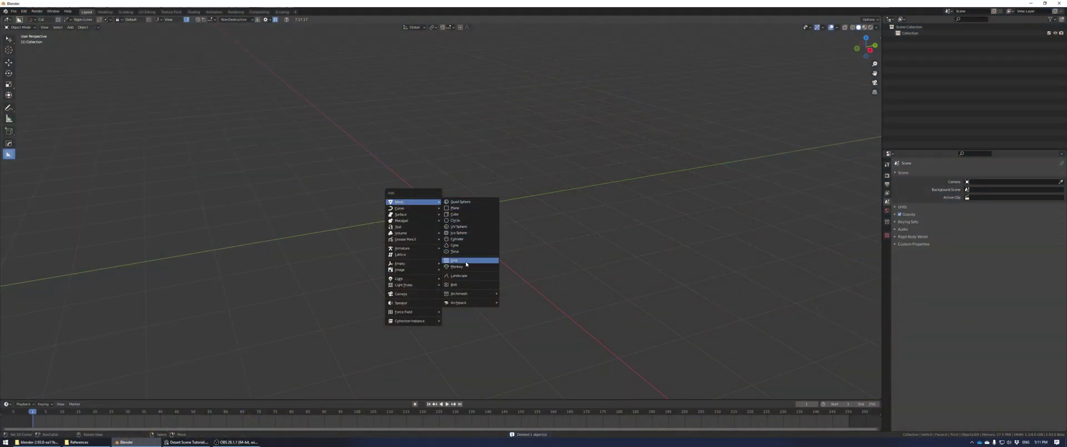
Add a grid mesh with 50 X subdivisions and 50 Y subdivisions, viewed from above.
left_click(454, 260)
key("KP_7")
left_click(87, 325)
type("50")
key("Tab")
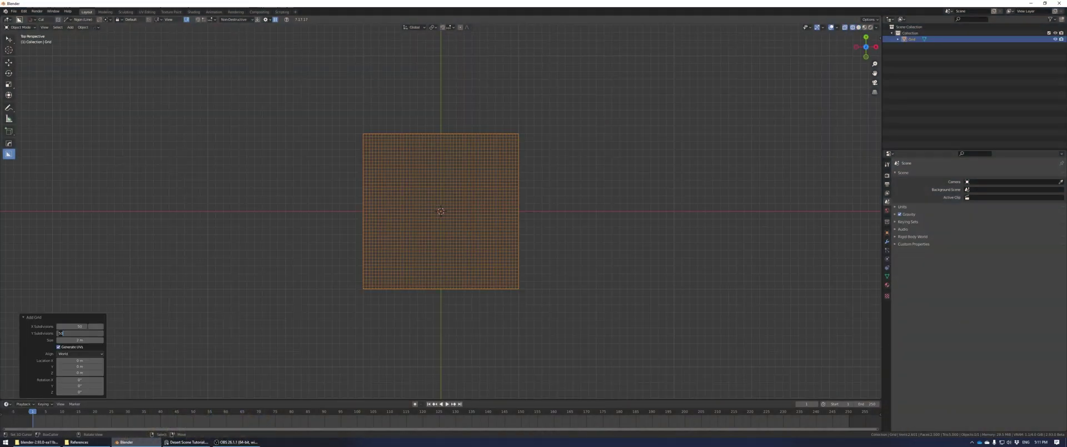
key("Return")
Cut the grid mesh diagonally with the Knife tool, from its upper-left corner to its lower-right corner.
scroll(202, 311, "up", 3)
key("Tab")
left_click(201, 283)
key("k")
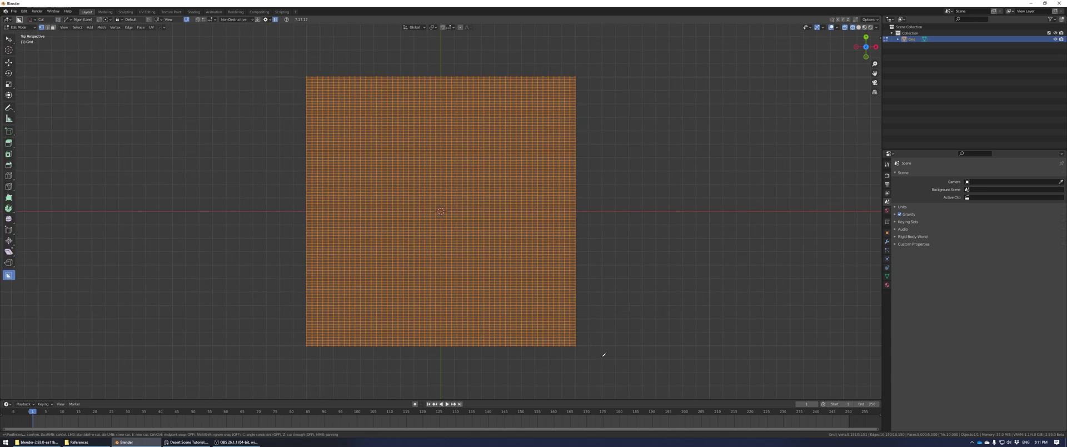
key("Return")
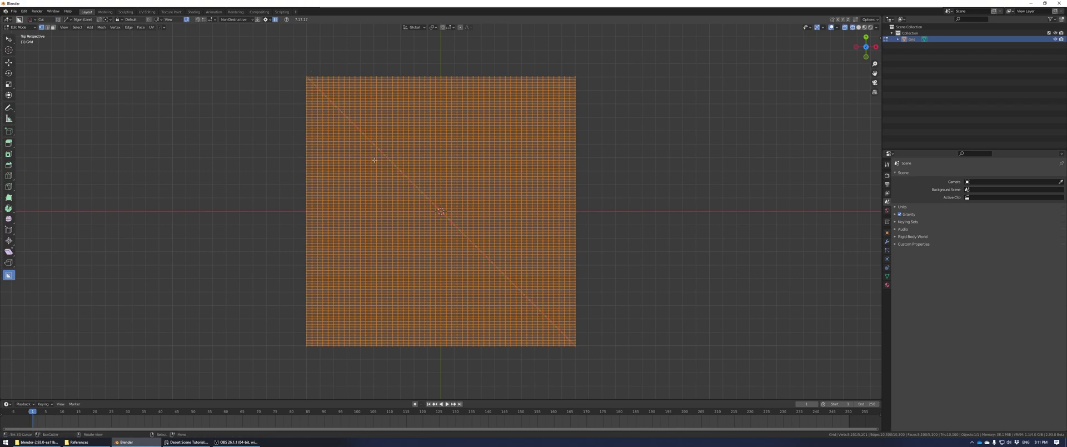
Select the path of faces along the upper side of the diagonal cut, corner to corner, and delete those faces.
key("Tab")
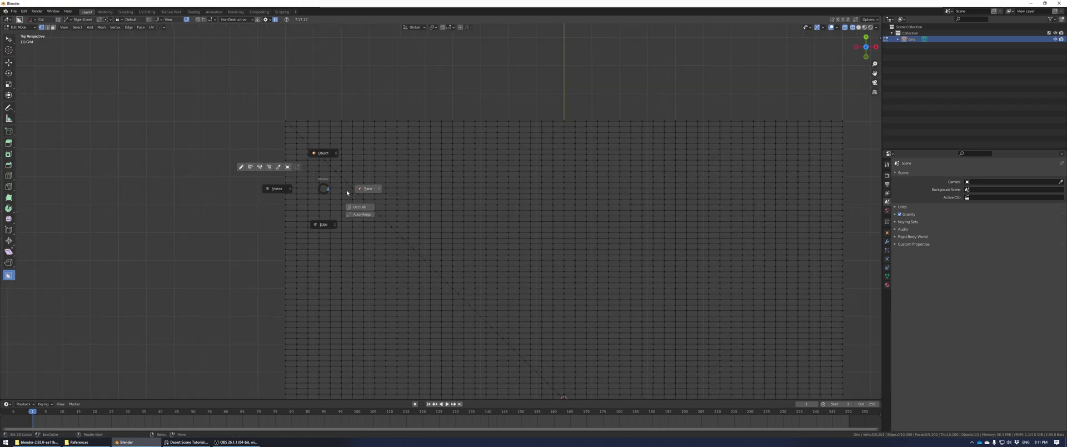
left_click(349, 190)
scroll(345, 184, "up", 2)
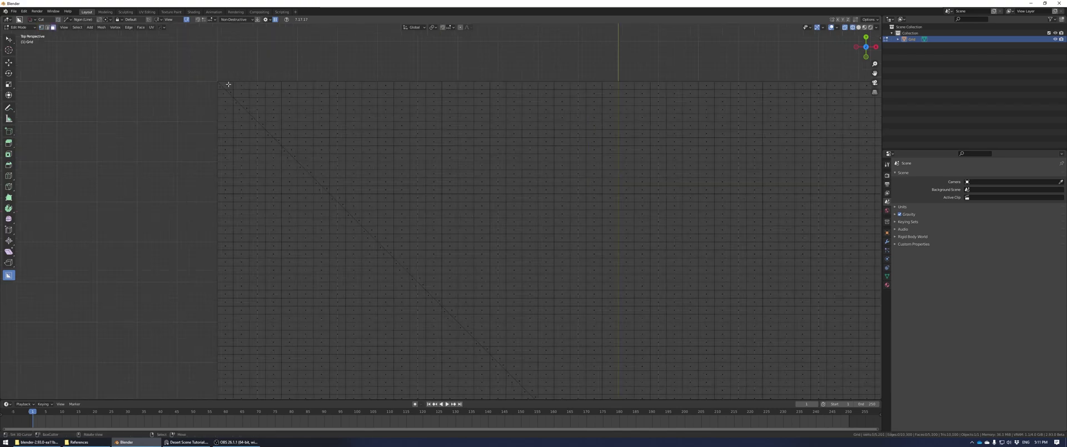
scroll(233, 101, "down", 1)
middle_click_drag(445, 228, 2, 103, "shift")
scroll(494, 234, "down", 1)
scroll(479, 262, "up", 2)
left_click(488, 292, "ctrl")
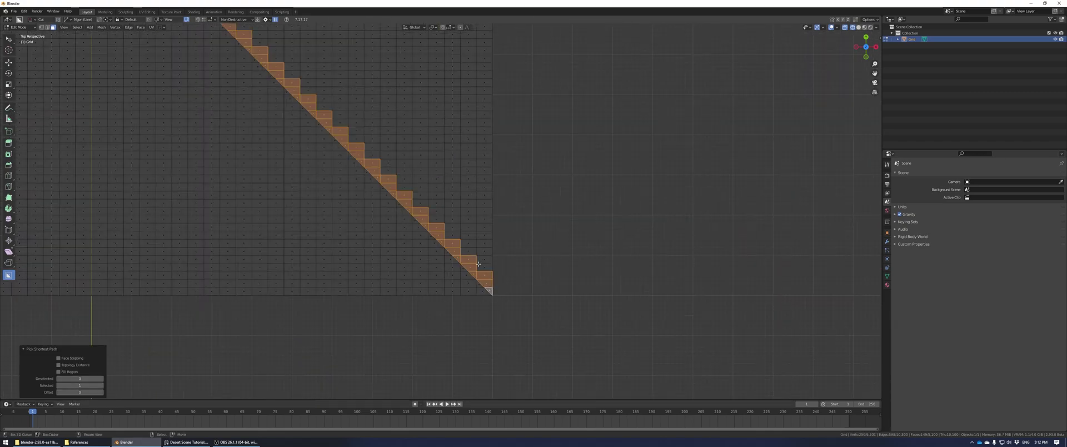
scroll(479, 263, "down", 5)
key("x")
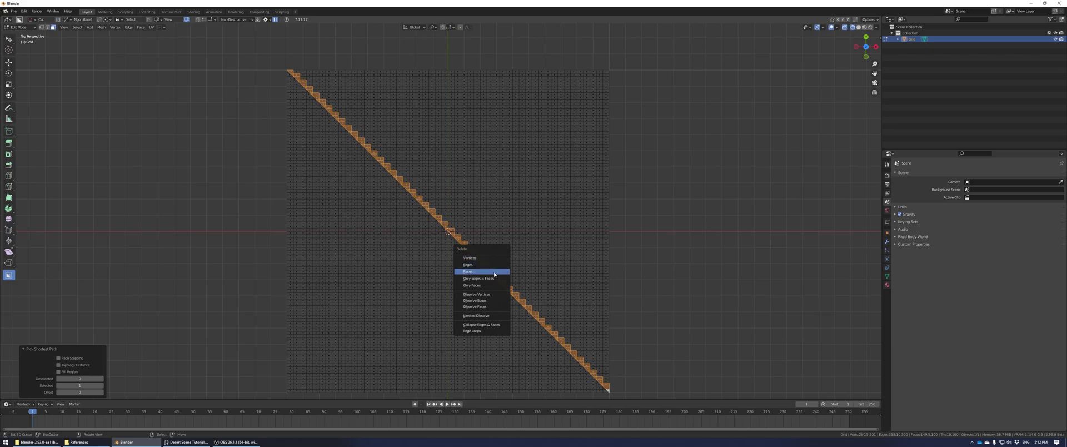
left_click(494, 273)
Select the linked faces of the upper-right half of the grid and delete them.
key("l")
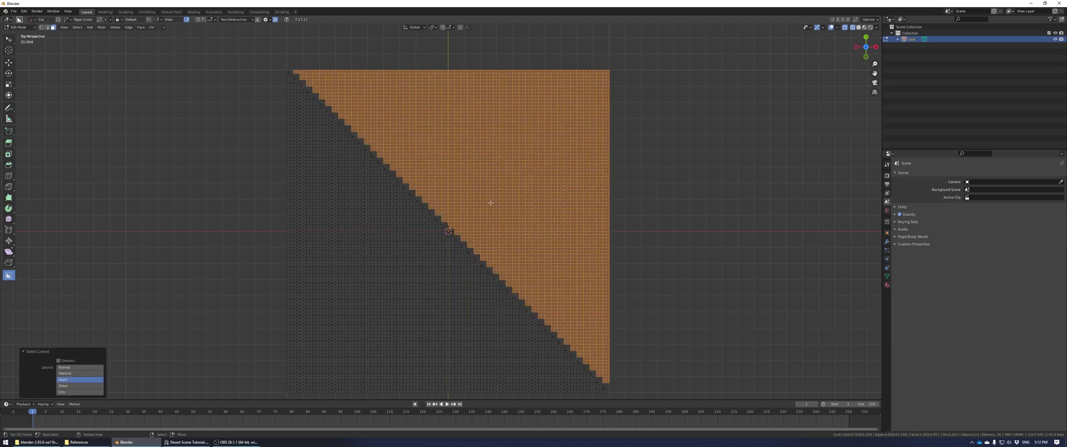
key("x")
left_click(491, 205)
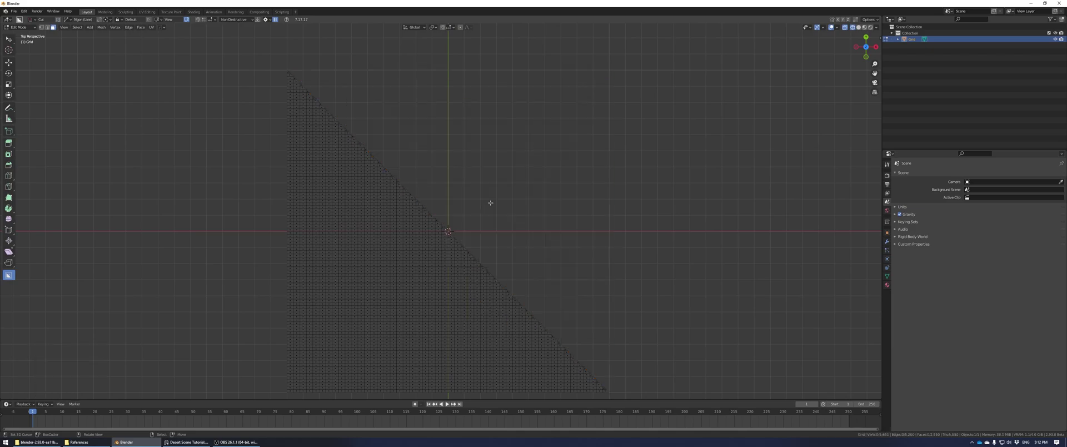
Move the whole remaining triangle mesh 1 m along X so its vertical edge lies on the Y axis, and return to Object Mode.
key("a")
key("KP_Decimal")
key("g")
key("x")
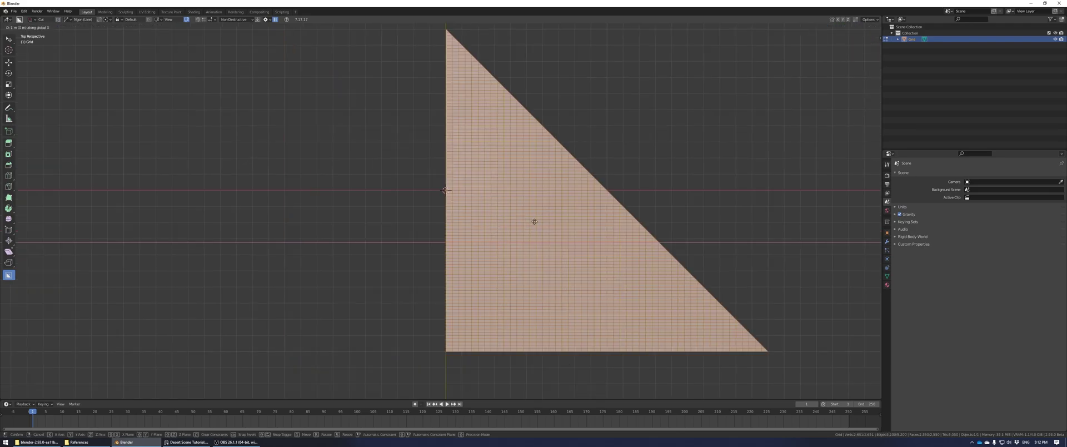
left_click(534, 222)
scroll(537, 206, "down", 3)
key("Tab")
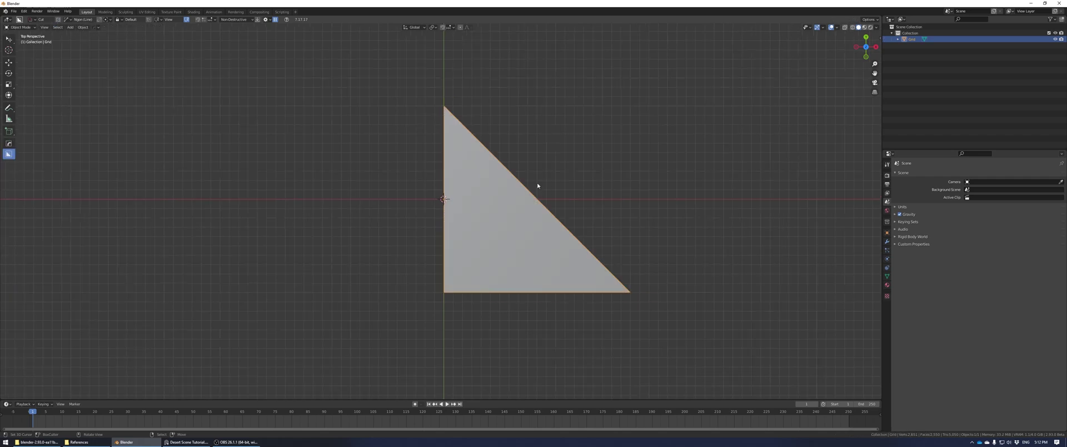
Mirror the triangle across the X axis with a Mirror modifier, enable Clipping, and apply the modifier.
left_click(887, 241)
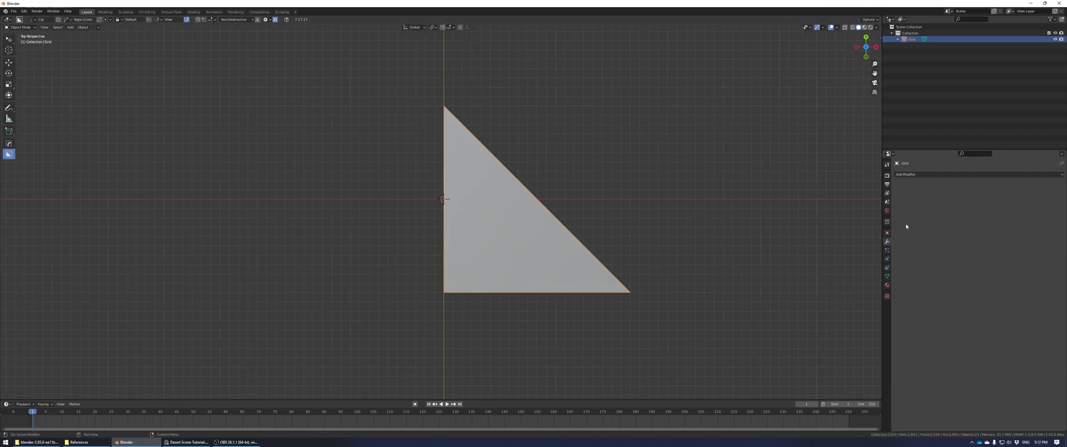
left_click(917, 174)
left_click(946, 249)
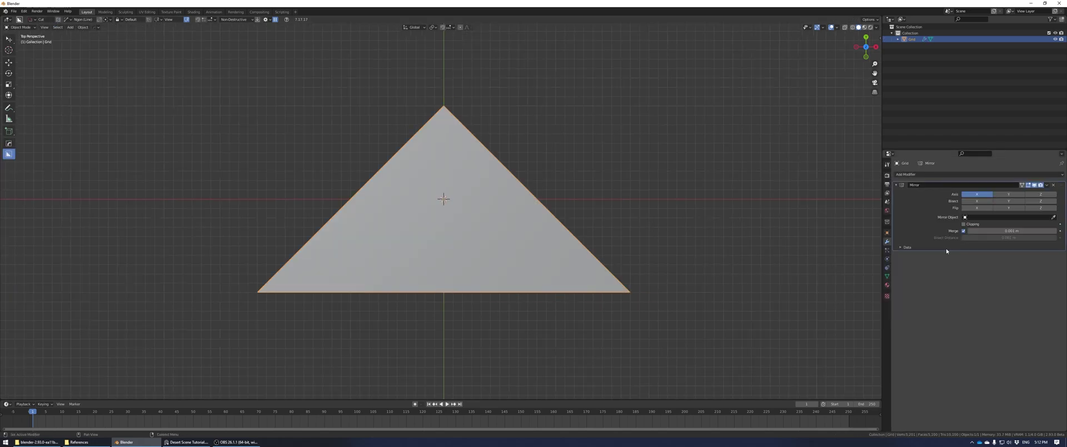
left_click(964, 224)
left_click(1047, 185)
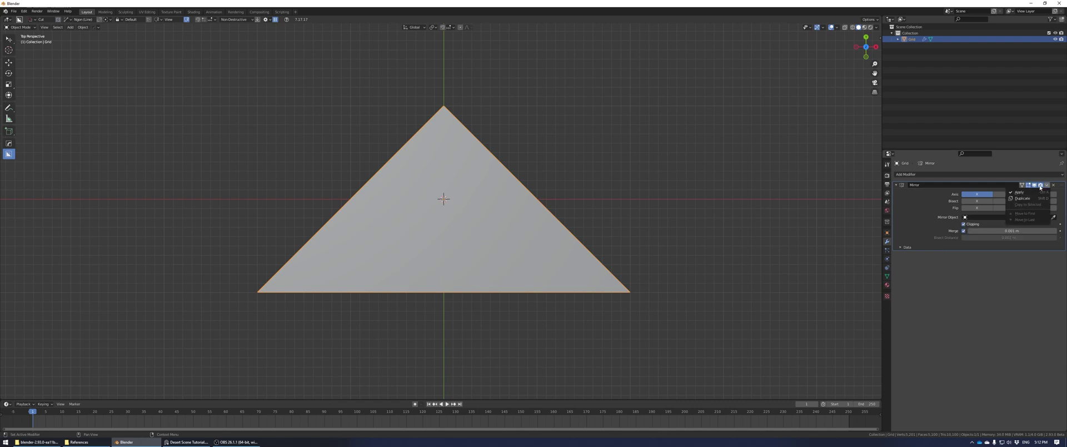
left_click(1020, 188)
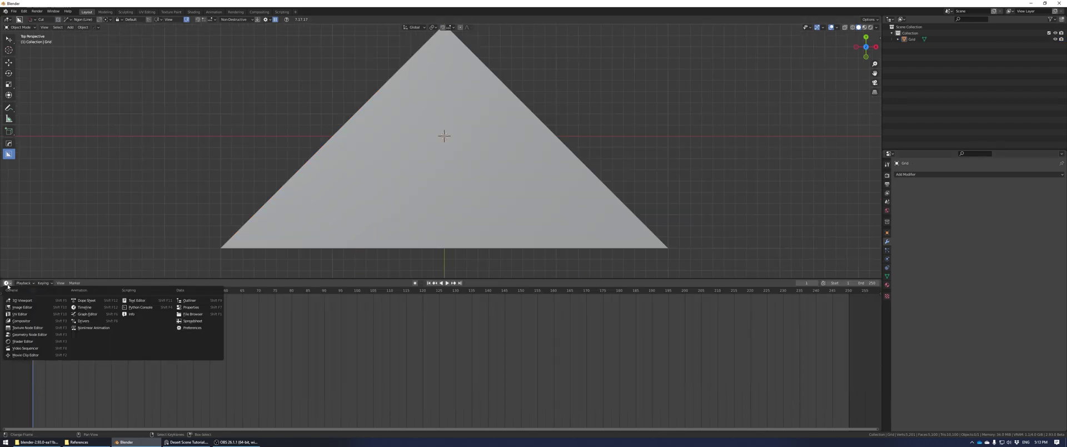
Change the timeline area to the Geometry Node Editor and rename the triangle object Pyramid Side.
left_click(33, 334)
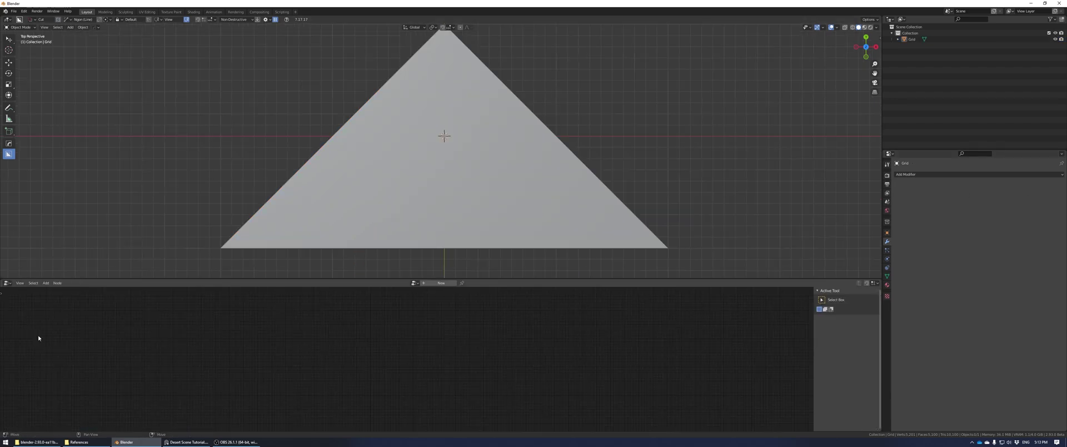
left_click(413, 199)
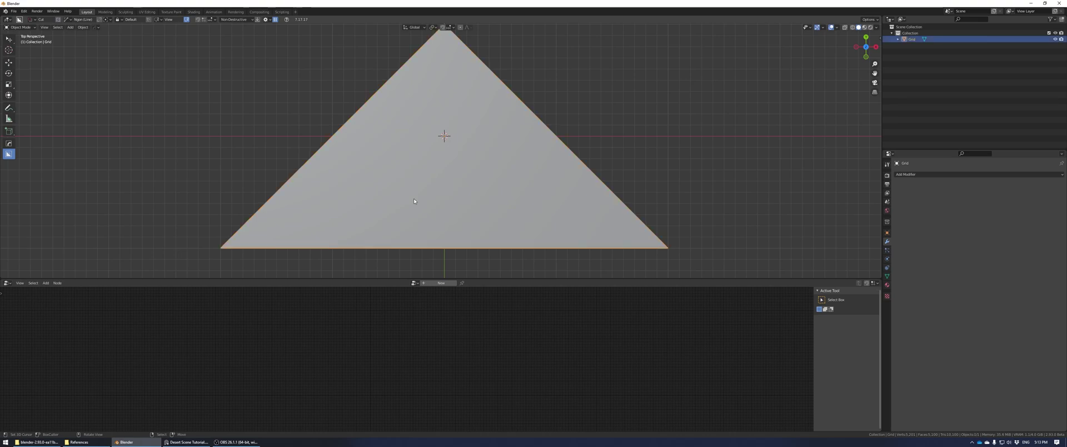
scroll(414, 200, "down", 1)
key("F2")
type("Pyramid")
key("Caps_Lock")
type("Side")
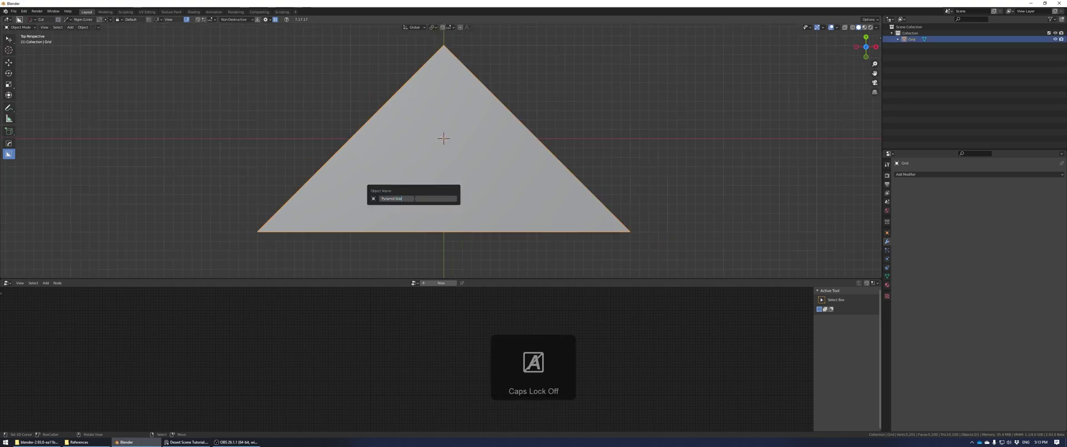
key("Return")
Add a cube and move it along the positive X axis, clear of the triangle.
key("shift+a")
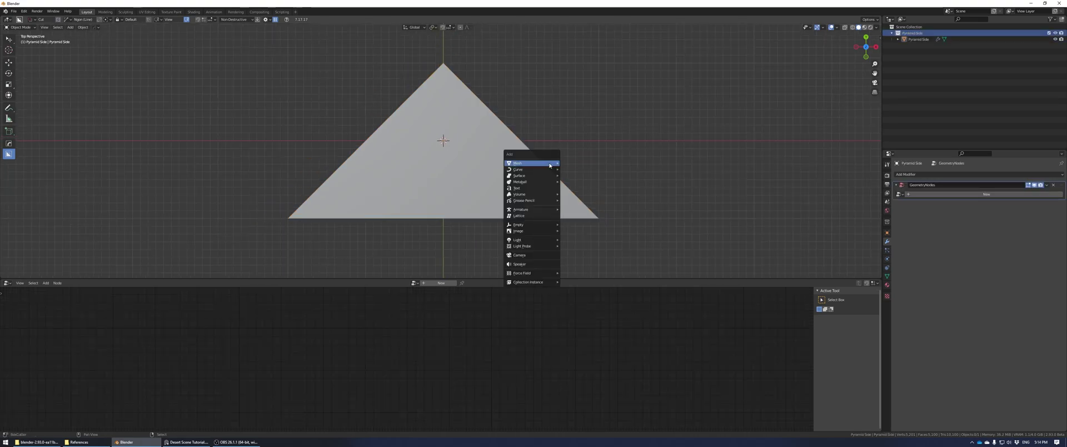
mouse_move(530, 163)
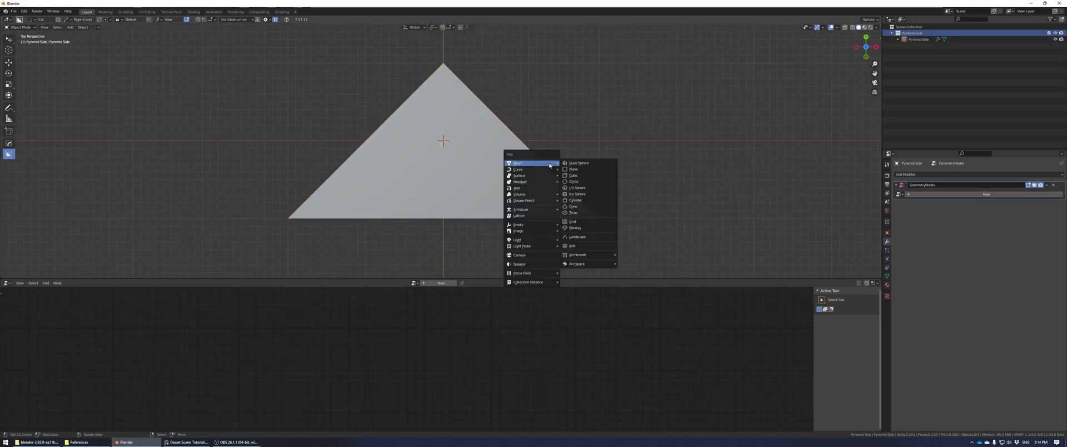
left_click(600, 176)
middle_click_drag(632, 177, 538, 191, "shift")
key("g")
key("y")
key("x")
left_click(714, 190)
In Edit Mode, scale the cube mesh to 0.1659, then by 2 along X to form a brick shape.
middle_click_drag(711, 192, 591, 152)
key("KP_Decimal")
scroll(660, 149, "up", 2)
key("Tab")
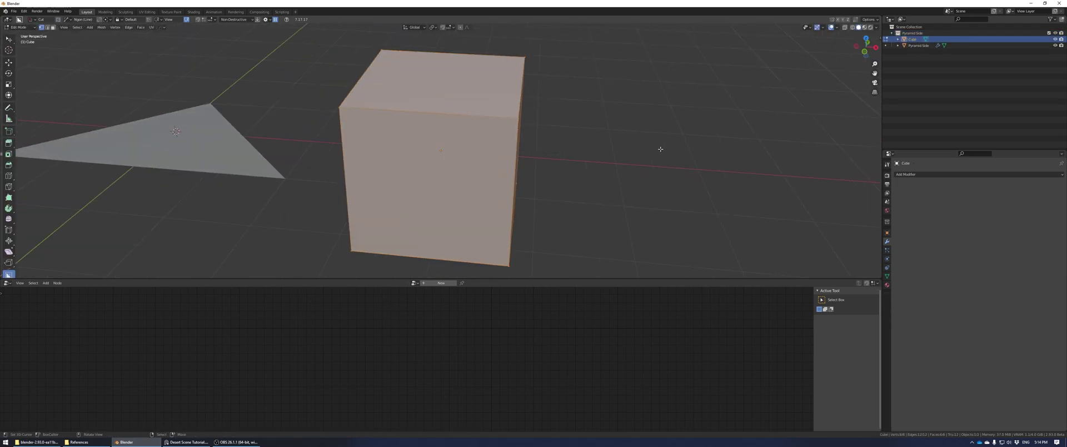
key("s")
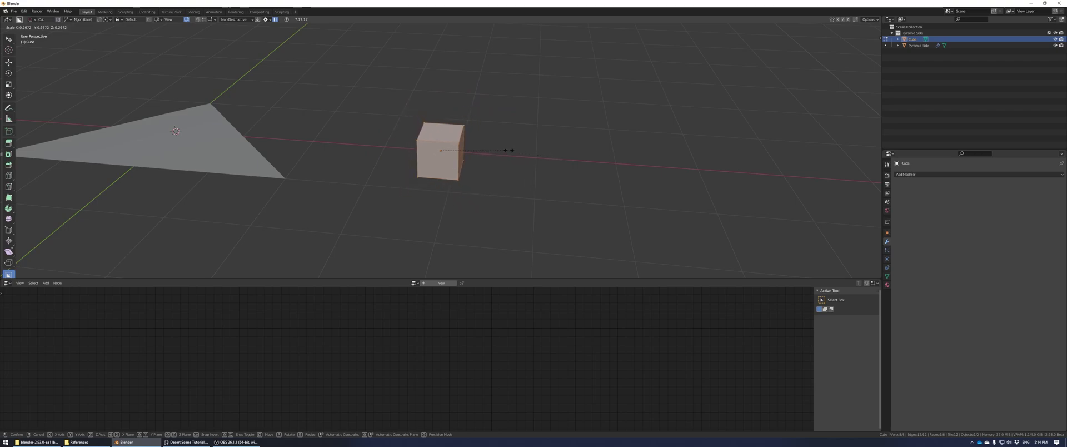
type("0.1659")
key("Return")
type("sx2")
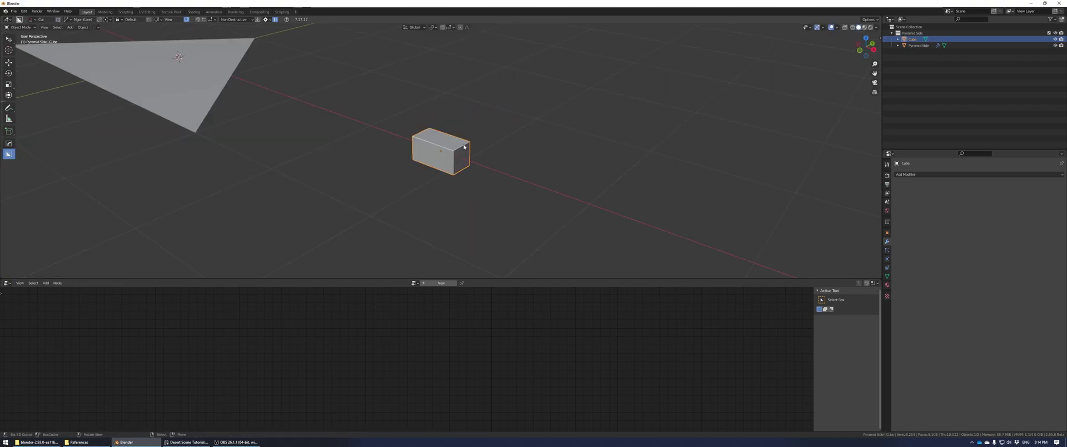
Rename the scaled cube object Brick.
key("F2")
key("Caps_Lock")
type("B")
key("Caps_Lock")
type("rick")
key("Return")
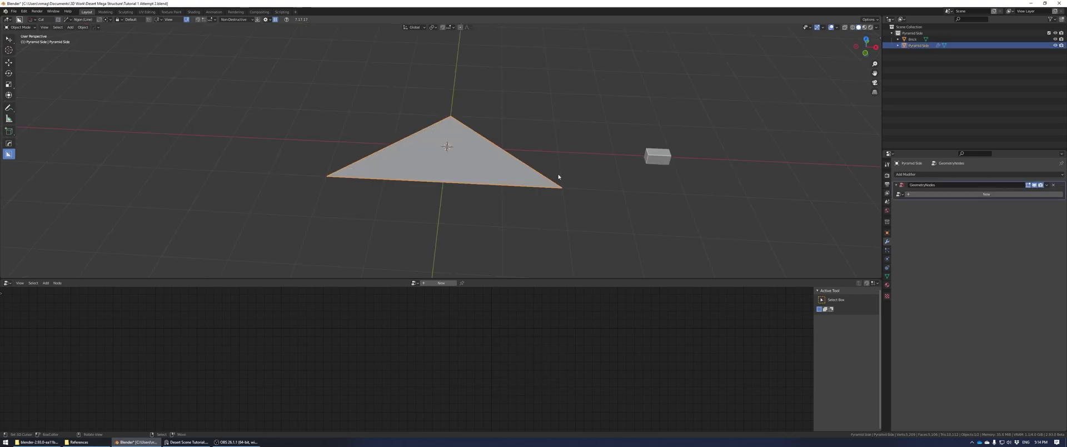
Add a plane and move it along the negative X axis, to the side of the triangle opposite the brick.
key("shift+a")
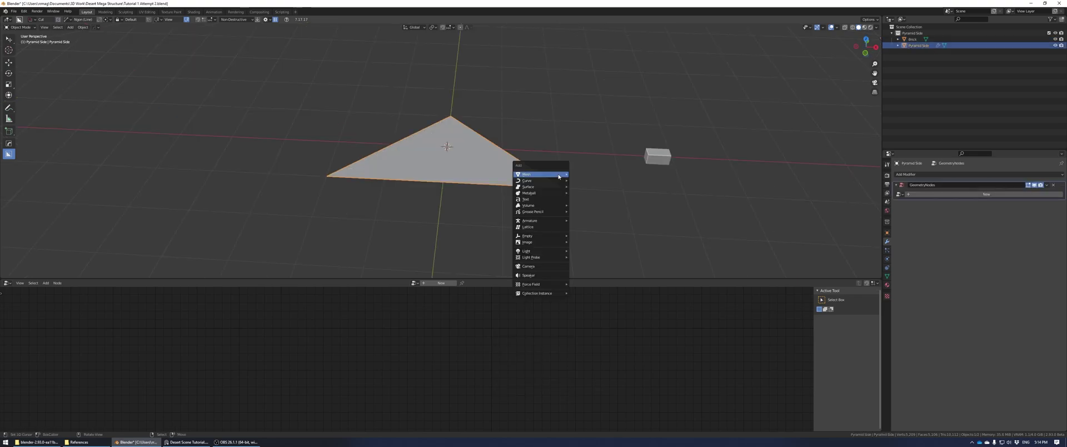
left_click(582, 180)
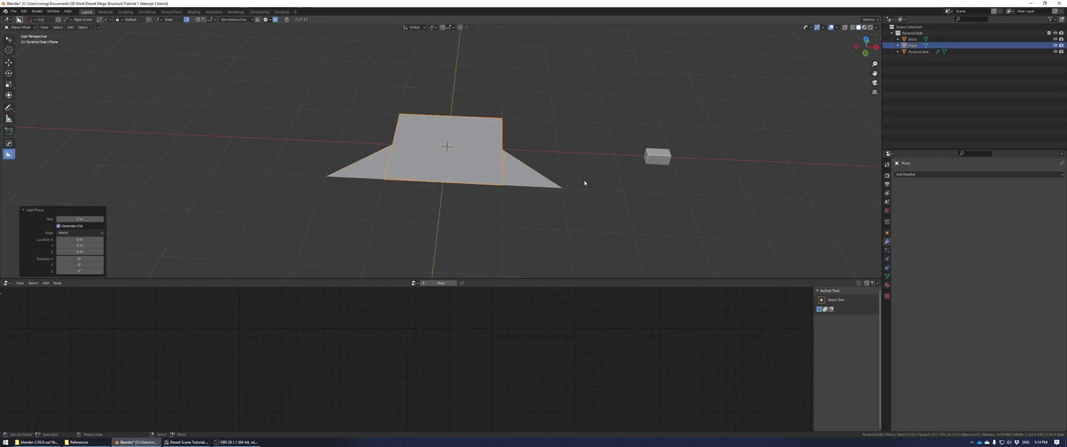
key("g")
key("x")
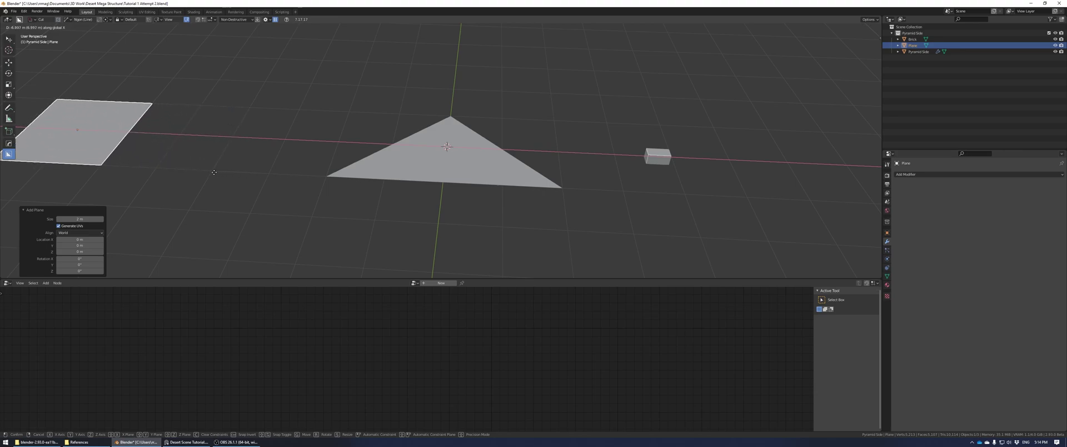
left_click(218, 170)
key("KP_Decimal")
Create a new geometry node tree on the plane and name it Pyramid Main.
left_click(436, 283)
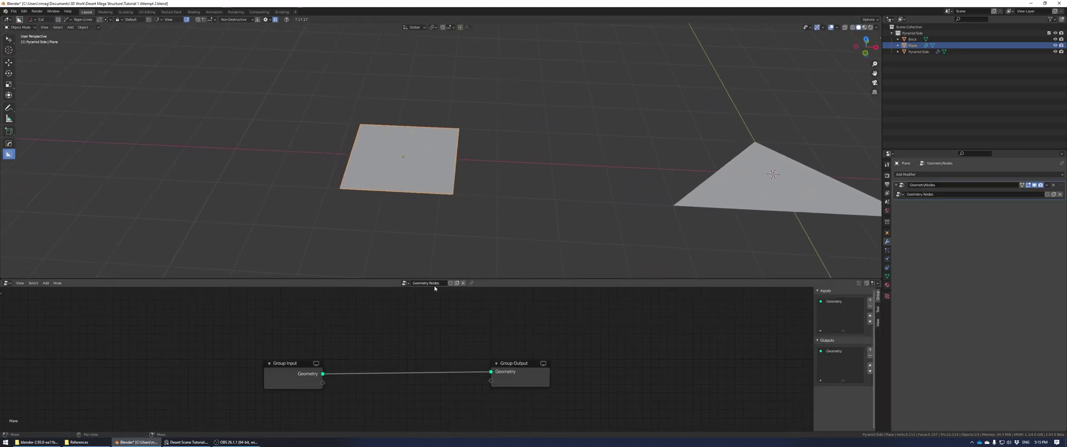
key("Caps_Lock")
type("Py")
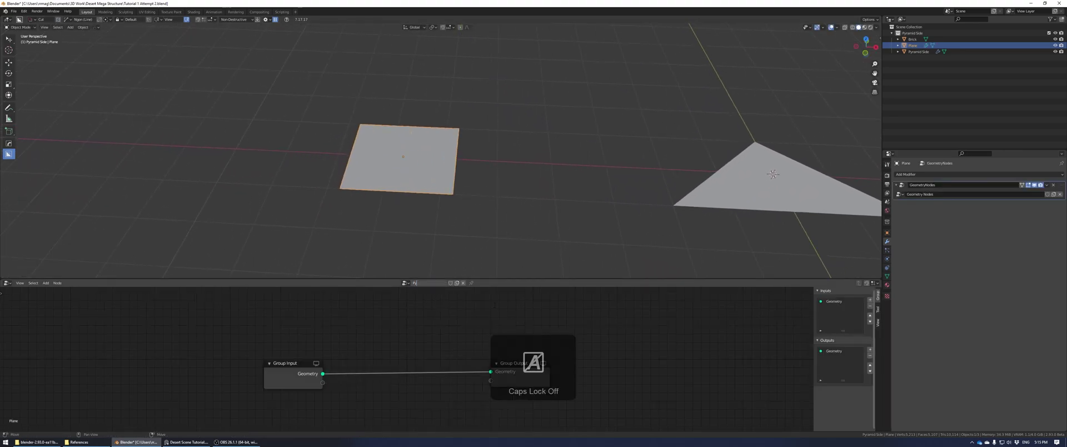
type("ramid Main")
Move the plane into a new collection named Pyramid Main.
type("m")
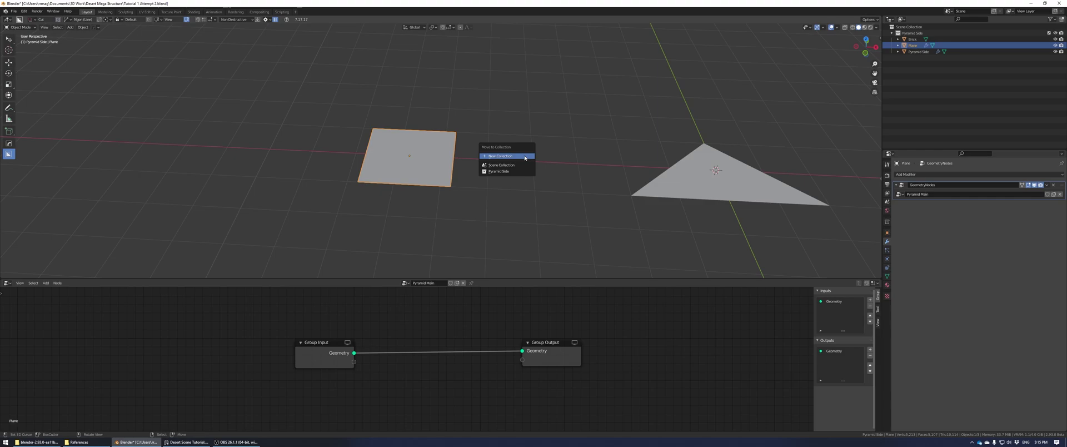
left_click(525, 157)
key("Caps_Lock")
type("P")
key("Caps_Lock")
type("yramid M")
key("Return")
key("Return")
Move the Brick object into a new collection named Bricks Main.
left_click(912, 40)
key("m")
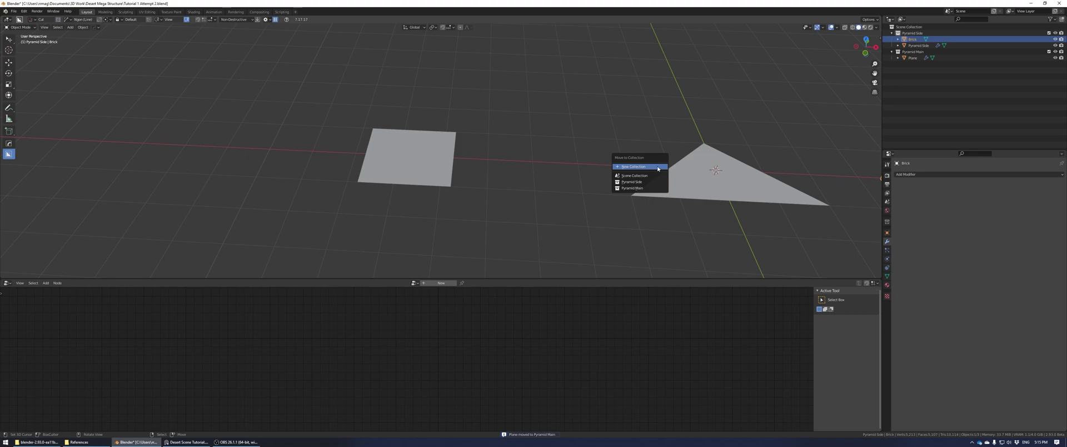
left_click(657, 167)
key("Caps_Lock")
type("B")
key("Caps_Lock")
type("r")
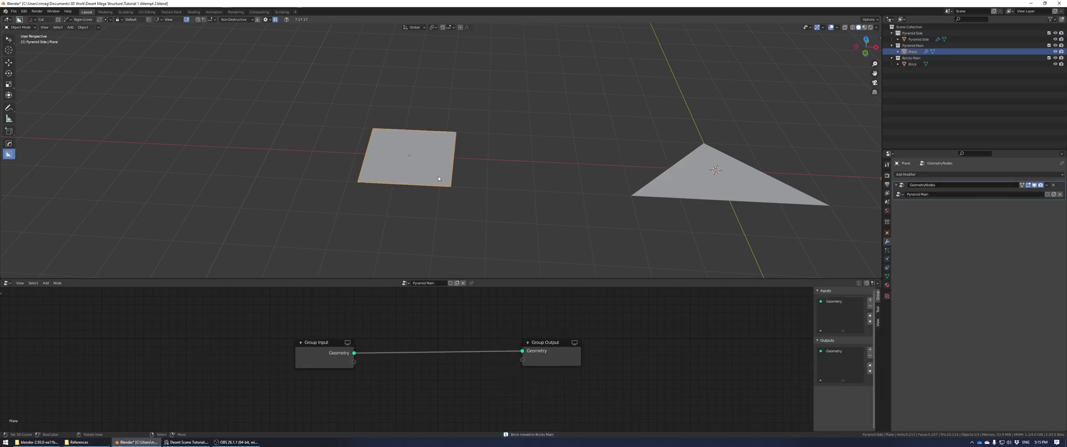
Insert a Point Instance node between Group Input and Group Output in the plane's Pyramid Main node tree.
scroll(440, 179, "up", 2)
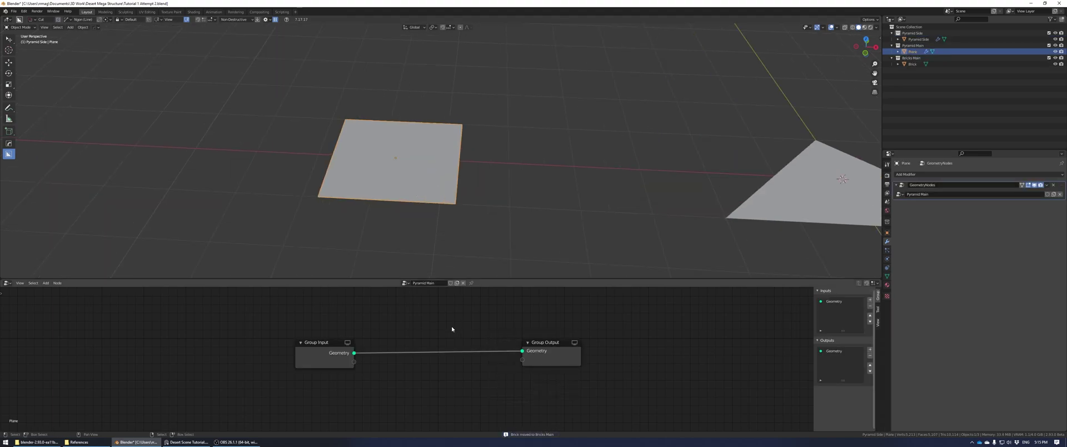
key("shift+a")
mouse_move(387, 359)
left_click(437, 371)
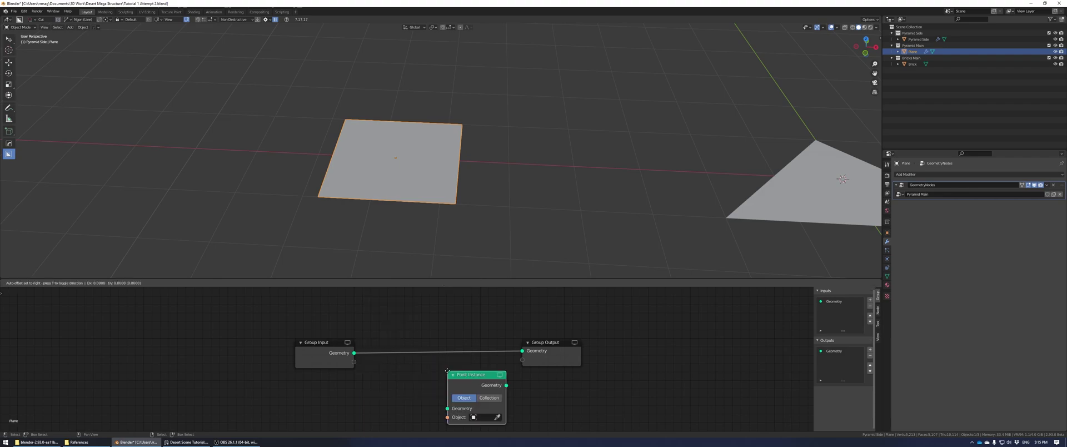
left_click(471, 387)
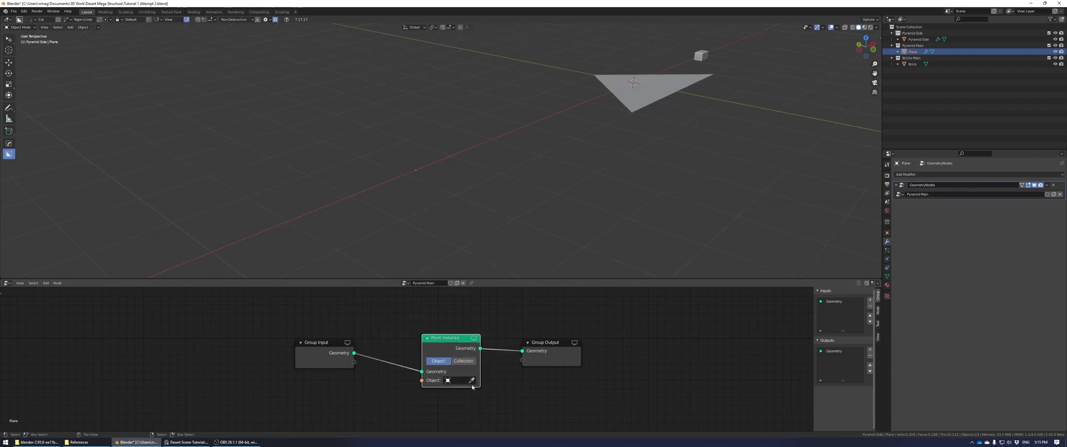
Assign the Pyramid Side object to the Point Instance node and insert an Align Rotation to Vector node after it.
left_click(654, 94)
scroll(545, 149, "up", 4)
middle_click_drag(520, 347, 413, 348)
key("shift+a")
mouse_move(430, 350)
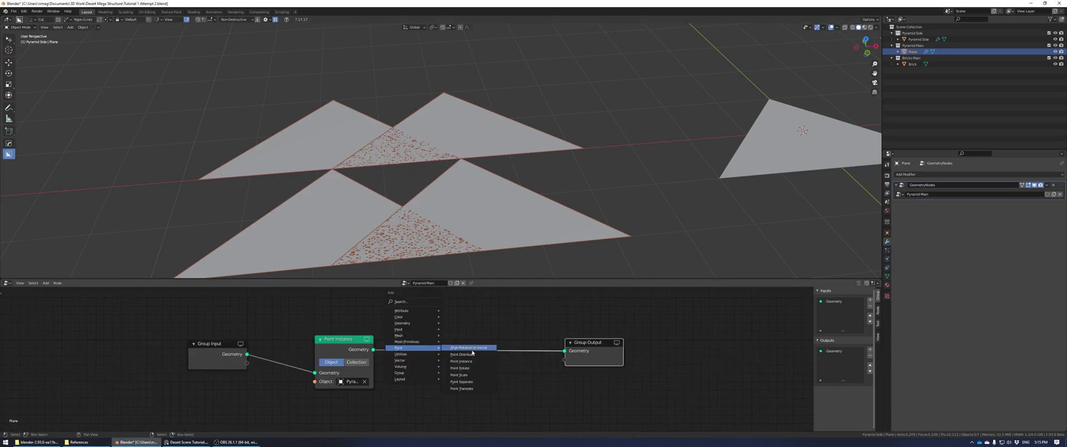
left_click(471, 350)
left_click(430, 303)
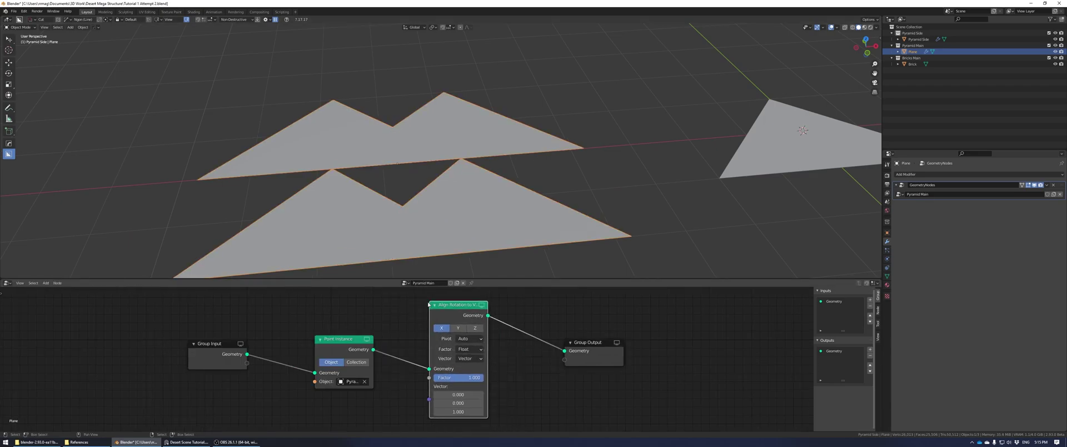
Set the Align Rotation to Vector node to the Y axis, with its vector taken from the position attribute.
left_click(472, 328)
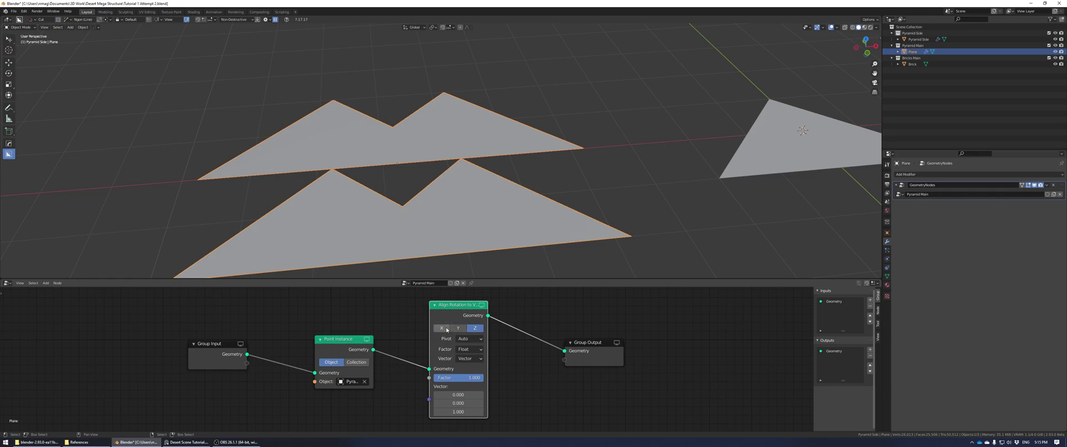
left_click(458, 358)
left_click(476, 372)
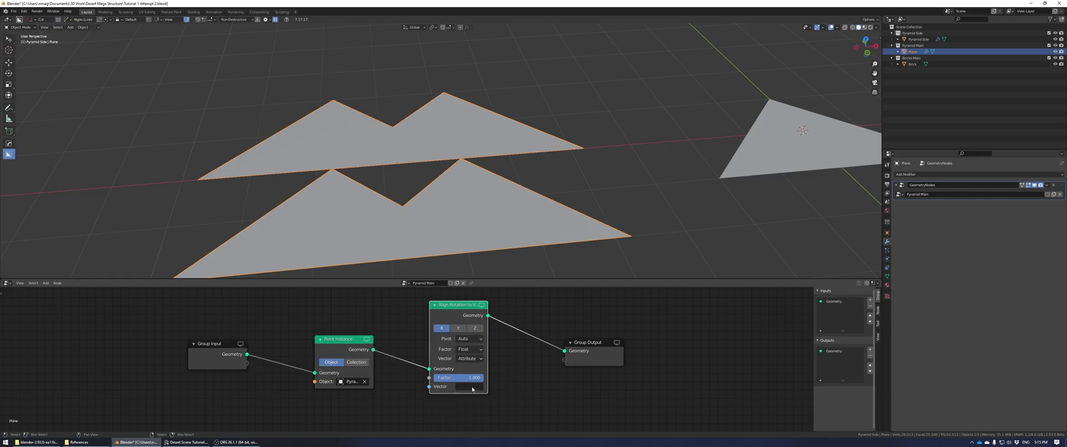
left_click(472, 388)
type("position")
key("Return")
Move the Align Rotation to Vector node ahead of Point Instance, try the X and Z axes, and settle on Y.
left_click_drag(455, 339, 506, 338)
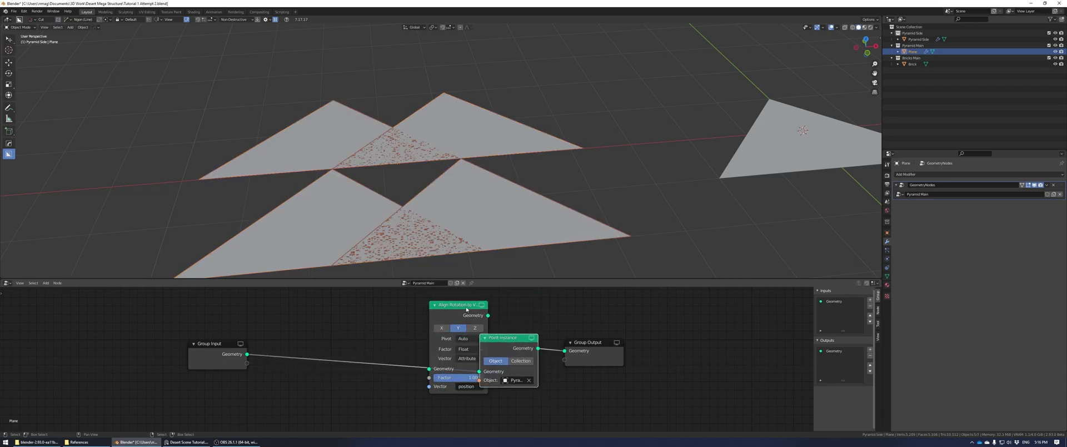
left_click_drag(457, 305, 366, 323)
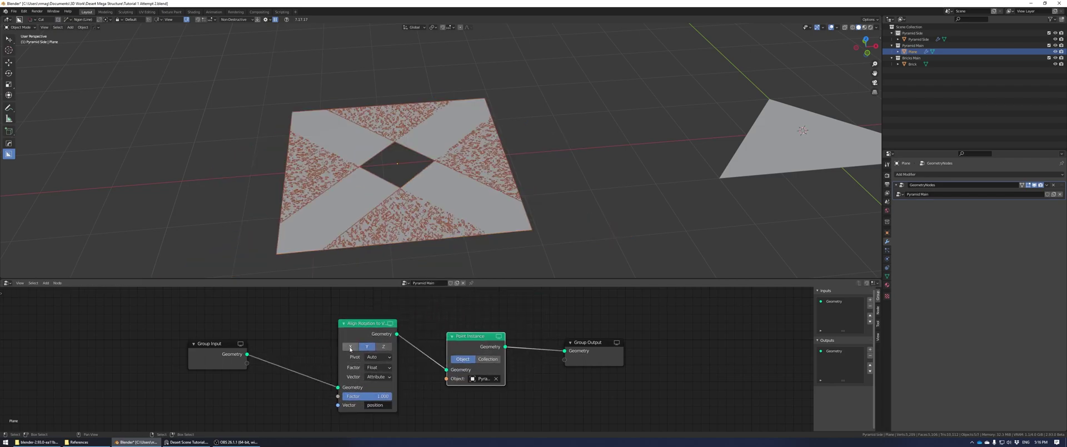
left_click(350, 346)
left_click(387, 345)
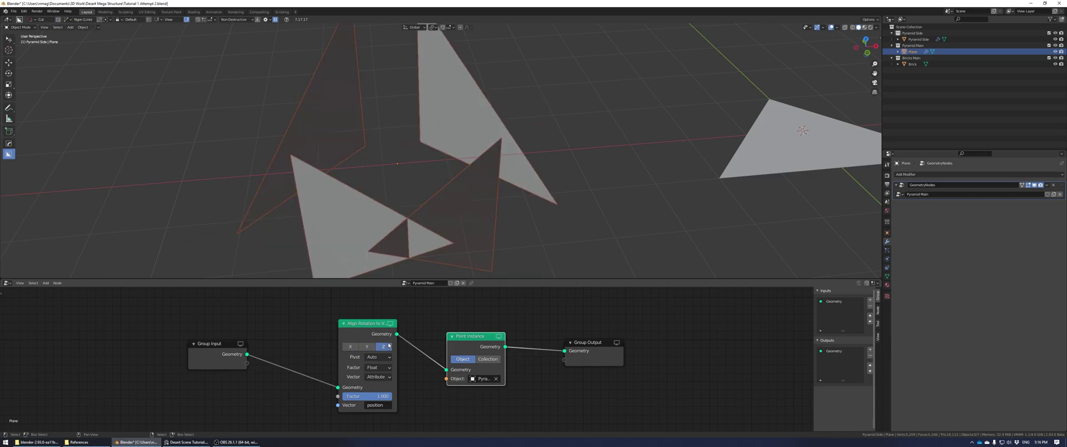
left_click(367, 346)
Scale up the plane's mesh and tilt the Pyramid Side mesh about the X axis so the instanced sides lean together.
key("s")
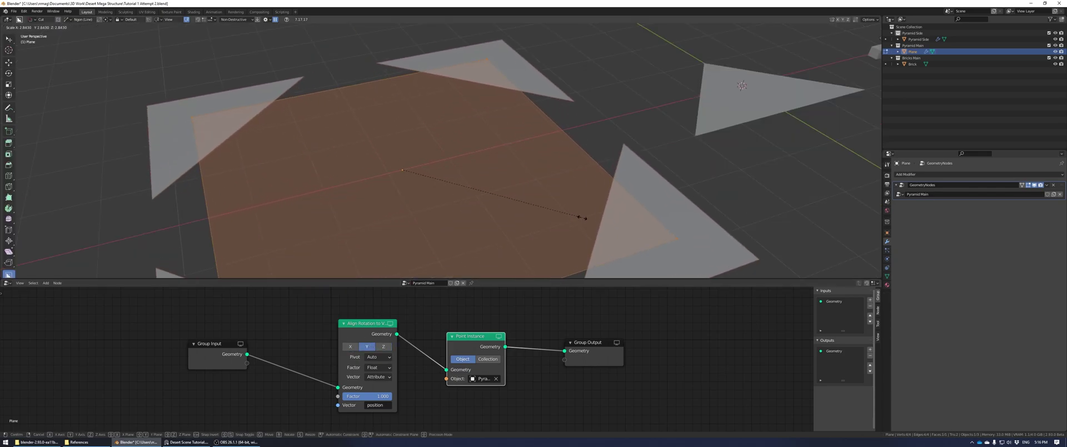
key("r")
key("x")
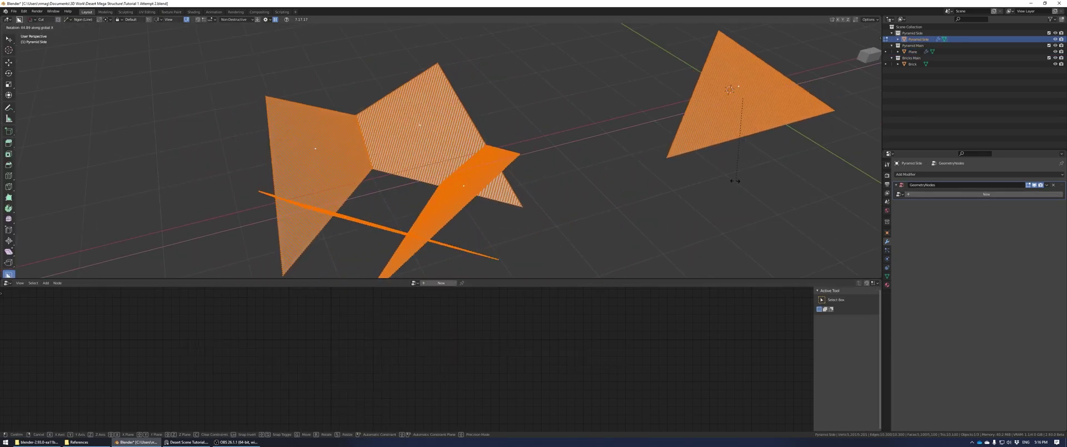
key("Tab")
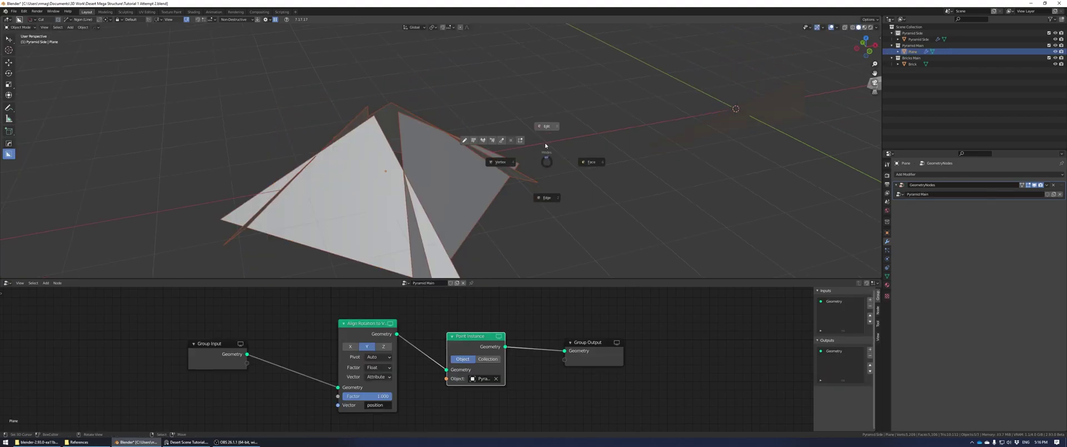
Rescale the plane's mesh in Edit Mode to adjust the spacing between the four instanced pyramid sides.
left_click(544, 138)
key("s")
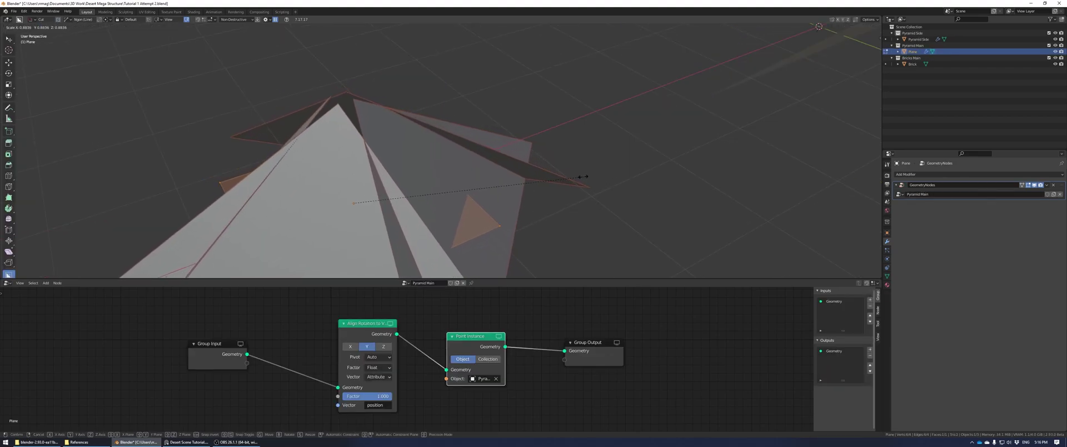
left_click(578, 176)
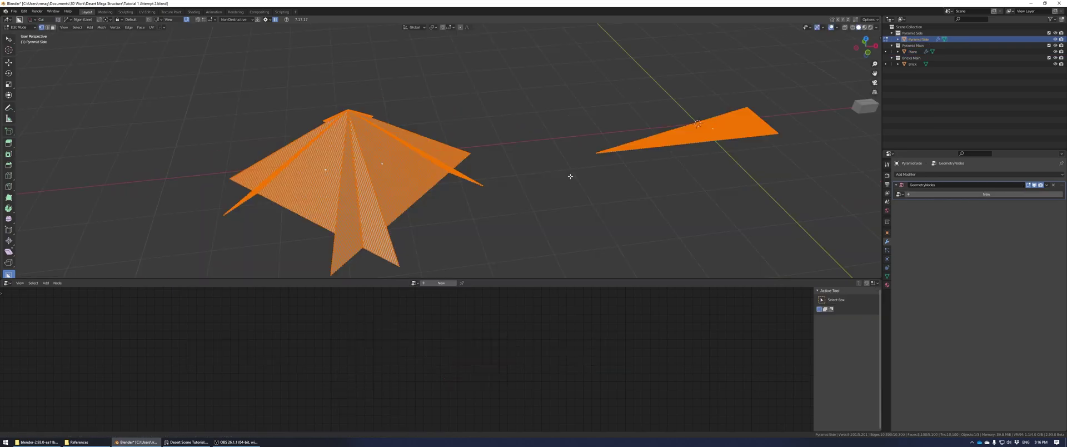
Scale the Pyramid Side mesh along the X axis until the edges of neighbouring pyramid sides meet.
key("s")
key("x")
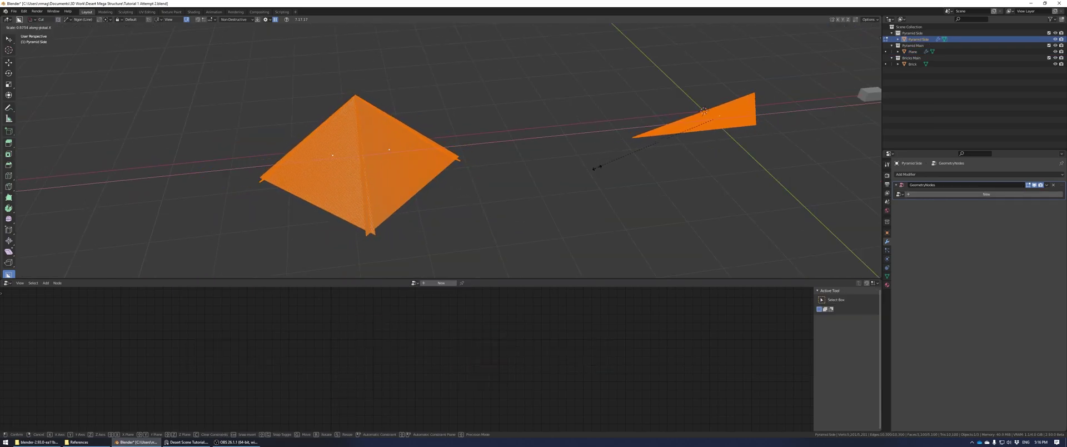
left_click(426, 213)
scroll(513, 176, "up", 8)
key("s")
key("x")
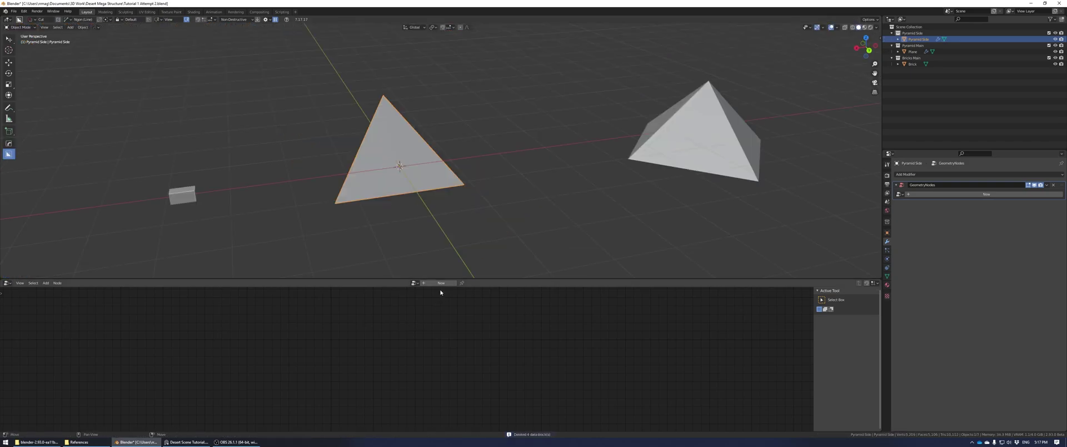
Create a new geometry node tree on the Pyramid Side object and name it Pyramid Side.
left_click(441, 283)
double_click(440, 283)
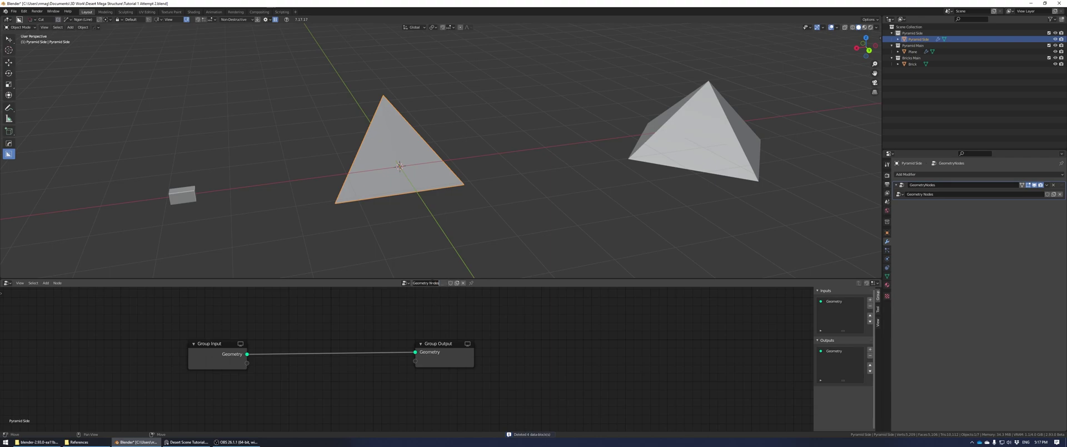
key("Caps_Lock")
type("Pyramid")
key("Caps_Lock")
type("Side")
key("Return")
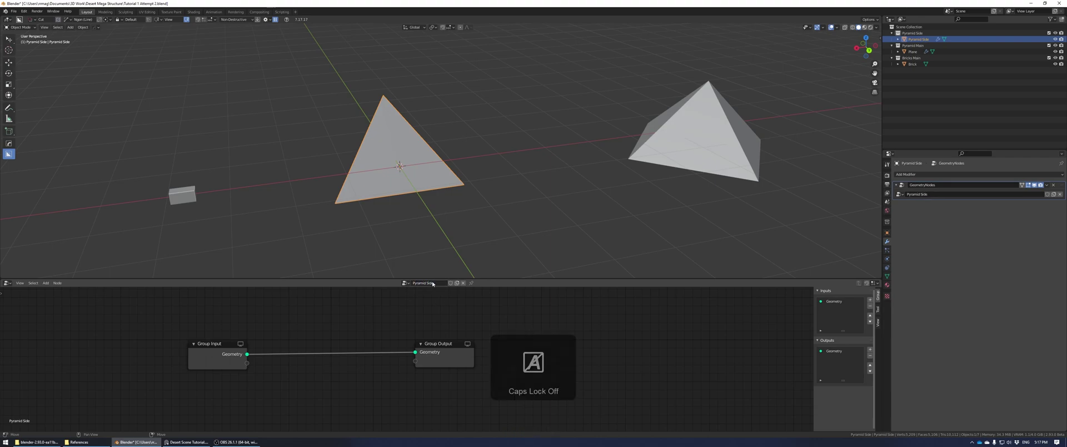
Insert a Point Instance node between Group Input and Group Output and assign the Brick object to it.
key("shift+a")
mouse_move(357, 312)
left_click(414, 334)
left_click(475, 333)
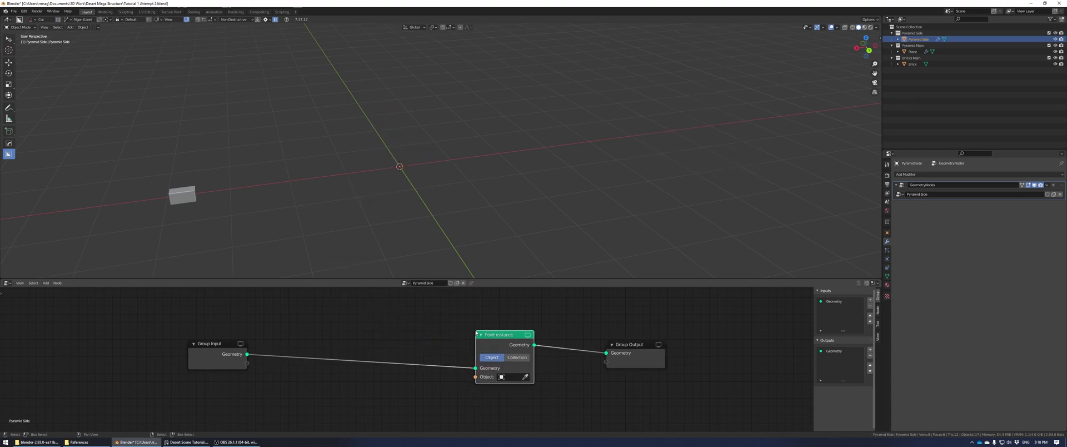
left_click(190, 198)
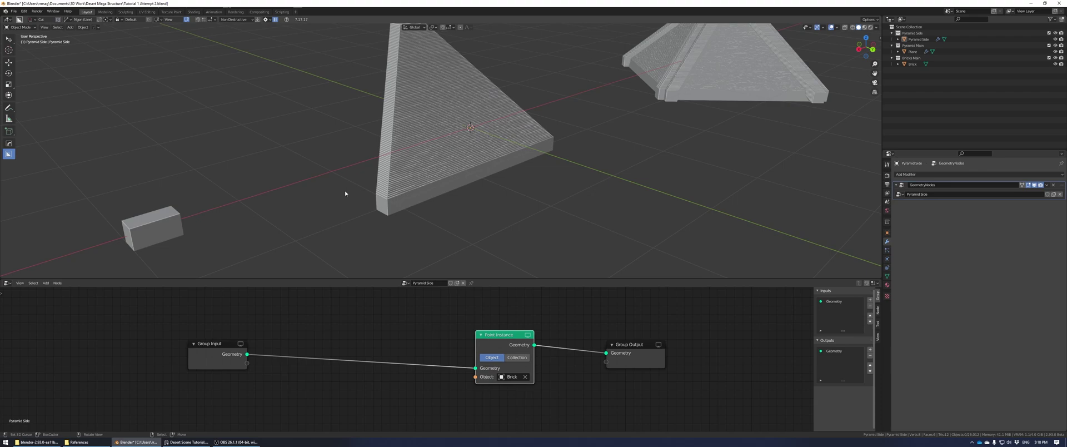
Try scaling down the Brick's mesh in Edit Mode to shrink the instanced bricks, and undo the scaling.
scroll(347, 191, "up", 1)
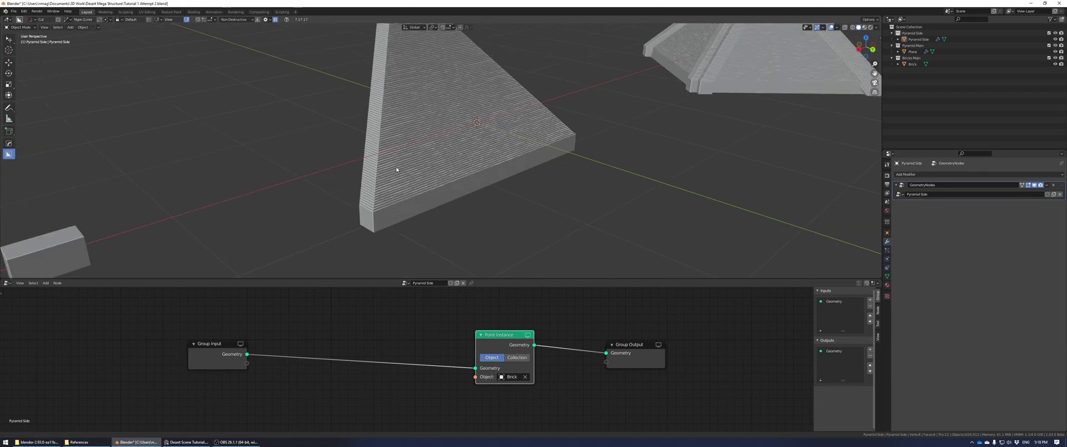
middle_click_drag(395, 170, 401, 199, "shift")
scroll(401, 198, "down", 1)
middle_click_drag(423, 225, 402, 228)
right_click(134, 244)
key("Tab")
key("s")
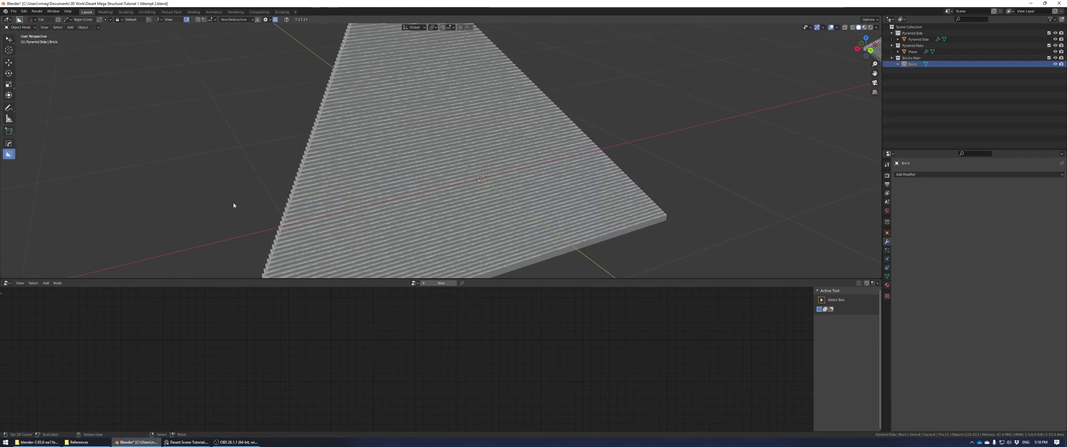
scroll(234, 205, "up", 4)
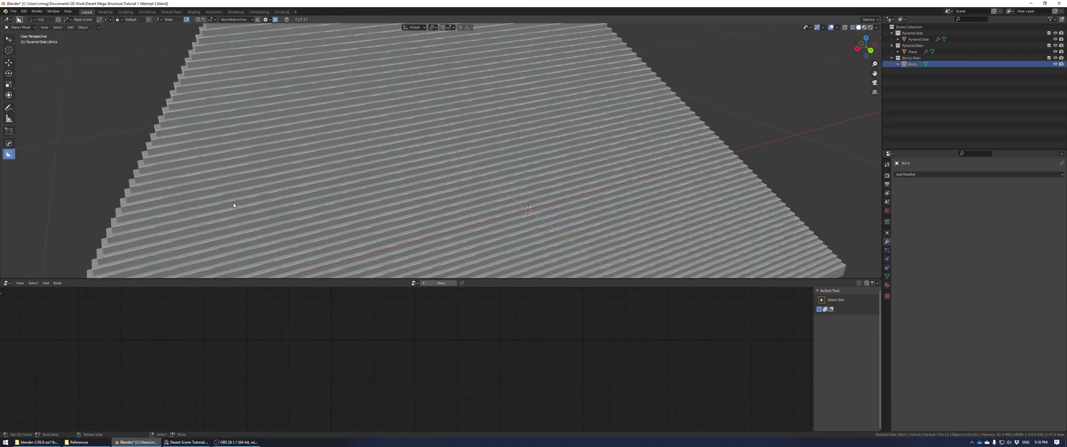
scroll(233, 205, "down", 10)
key("ctrl+z")
key("ctrl+z")
key("Tab")
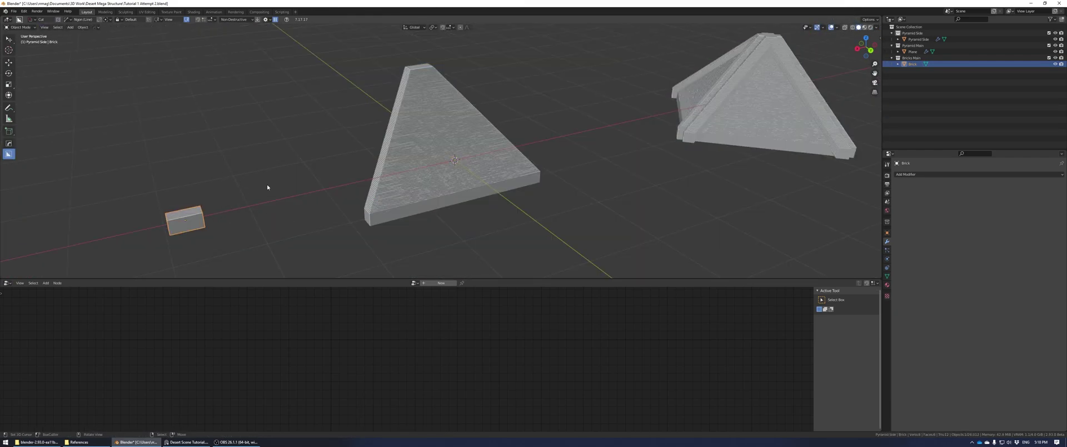
Insert an Attribute Math node before Point Instance in the Pyramid Side node tree and set its A input to scale.
scroll(384, 198, "up", 1)
right_click(408, 199)
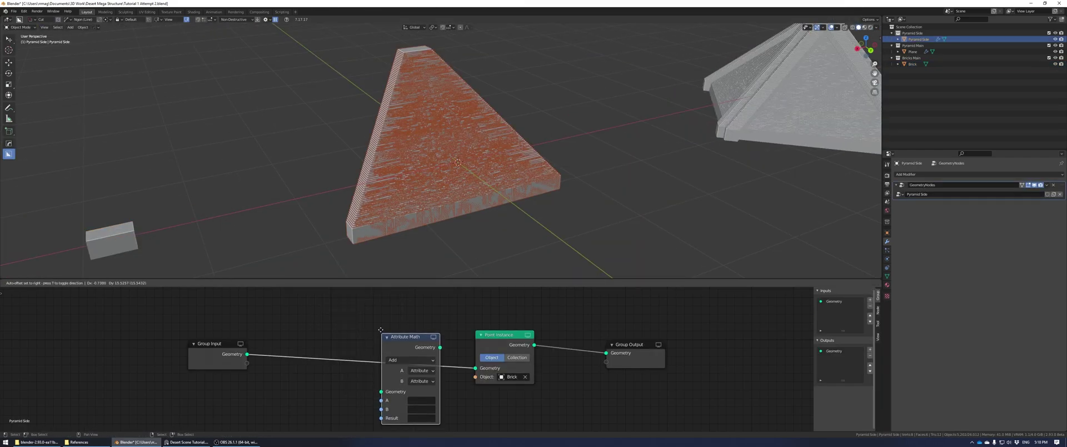
left_click(365, 306)
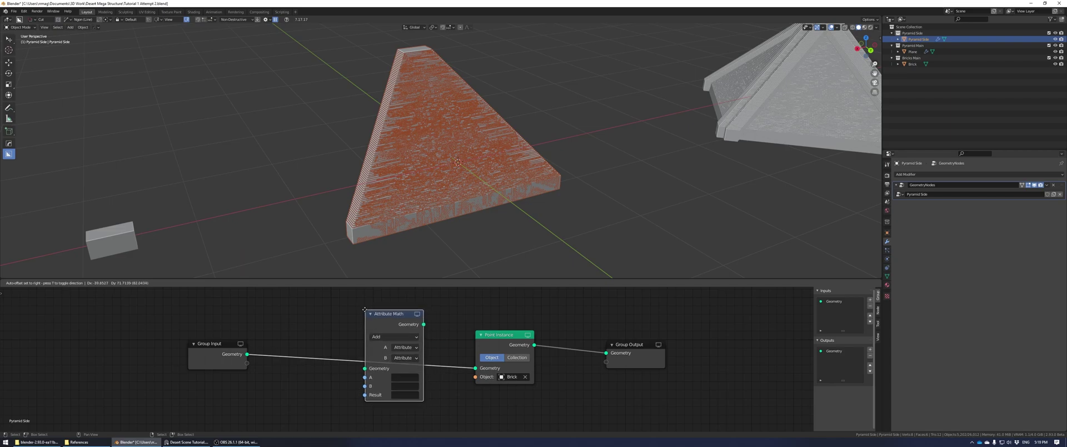
left_click(403, 378)
type("scale")
key("Return")
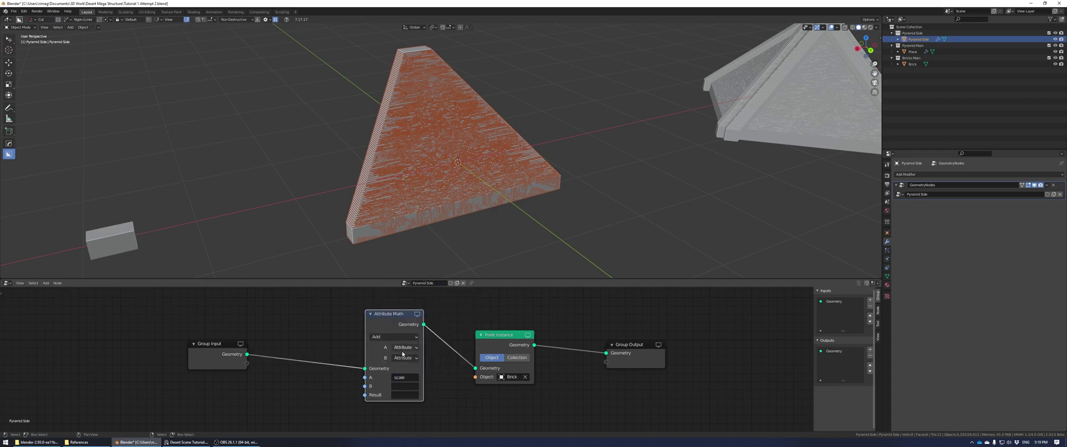
Switch the Attribute Math node's B input to Float with a value of 0.1 and output the result to scale.
left_click(404, 357)
left_click(410, 376)
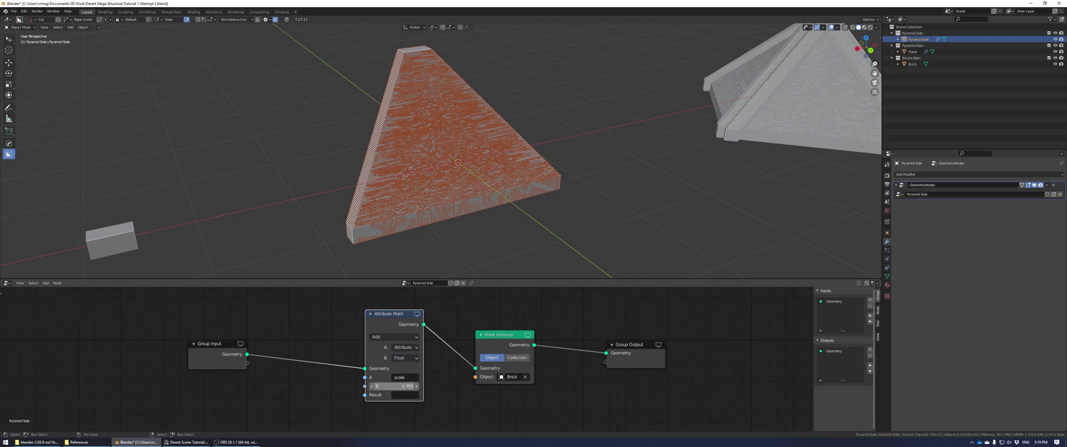
left_click(406, 394)
type("scale")
key("Return")
left_click_drag(407, 387, 413, 387)
Inspect the brick rows up close and lower the Attribute Math node's B value to make the bricks smaller.
scroll(452, 180, "up", 9)
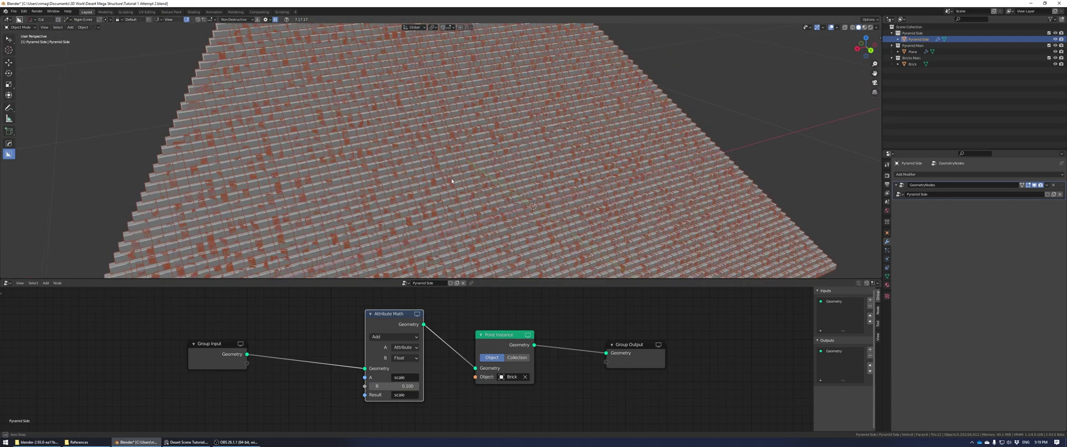
middle_click_drag(452, 180, 474, 169)
key("alt+a")
scroll(475, 169, "up", 2)
scroll(475, 169, "down", 2)
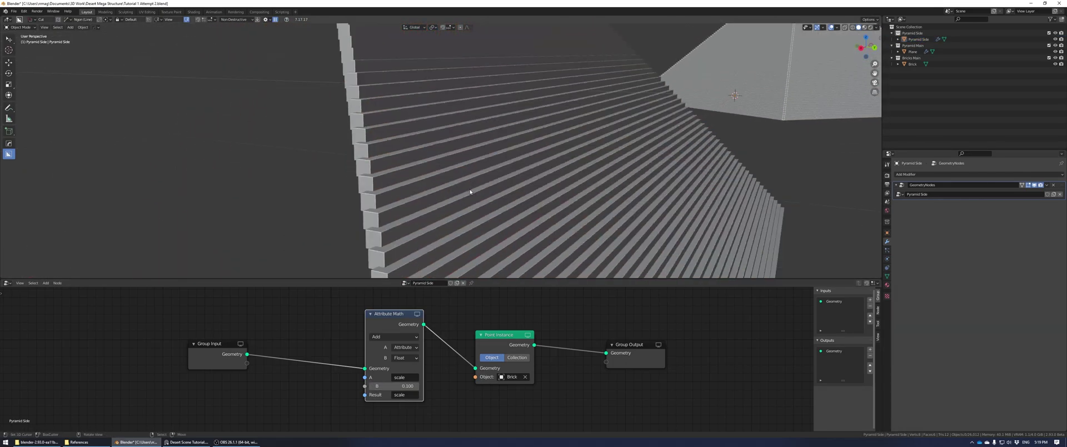
scroll(470, 192, "up", 2)
double_click(394, 385)
type("0")
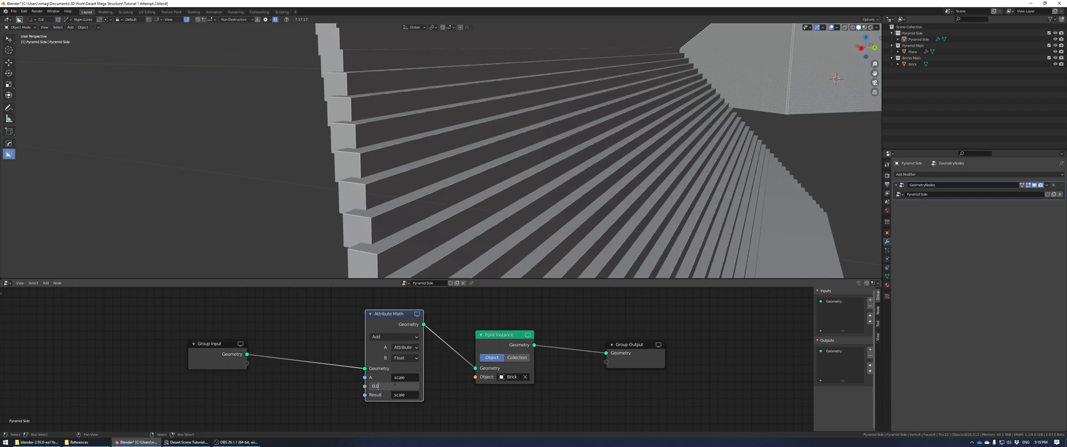
key("Return")
Insert an Attribute Randomize node after Group Input and set its attribute to rotation.
key("shift+a")
mouse_move(216, 346)
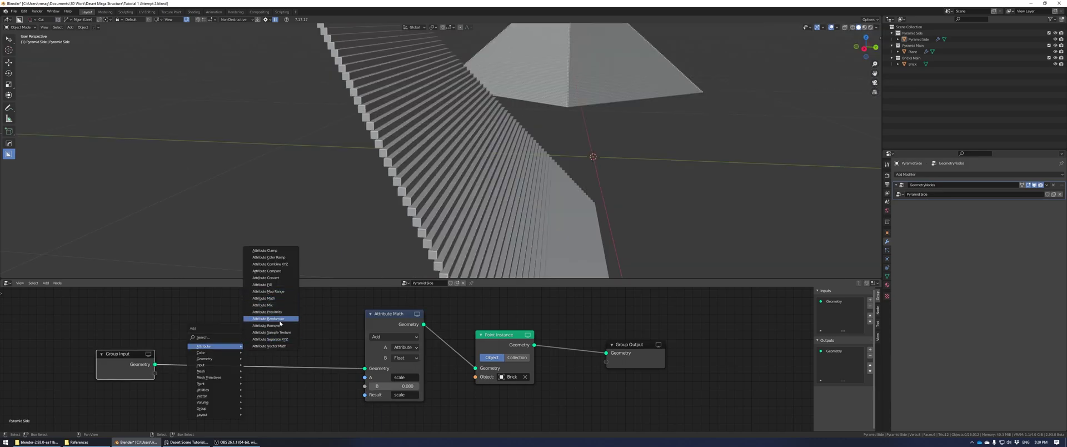
left_click(280, 322)
left_click(261, 356)
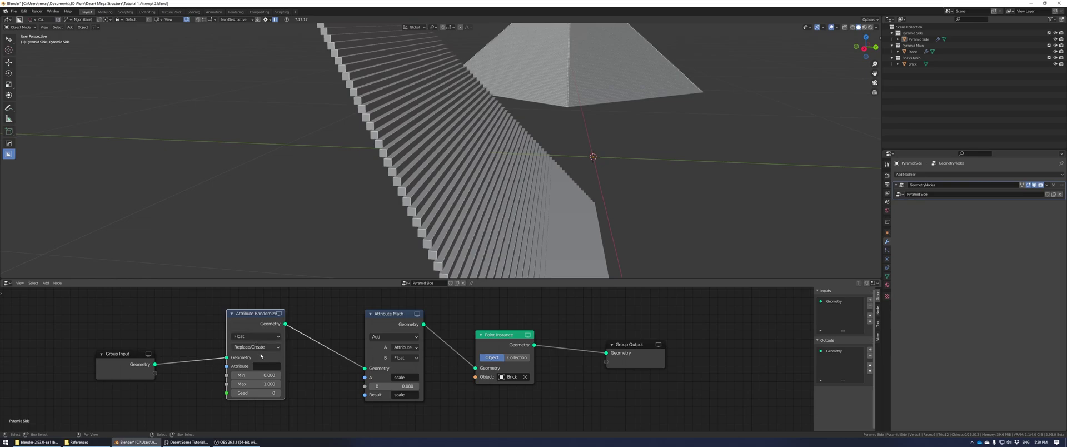
left_click(263, 368)
key("Caps_Lock")
type("rotation")
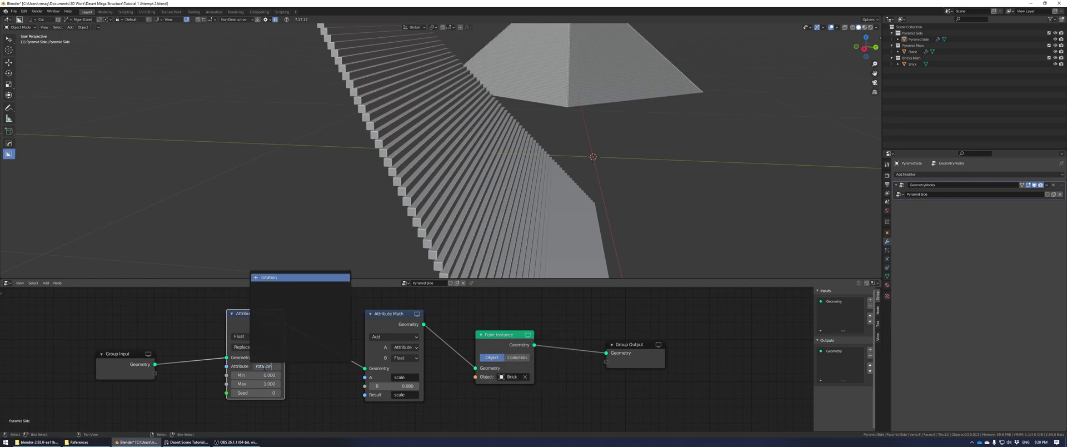
key("Return")
Change the Attribute Randomize data type to Vector and zero out its maximum values.
left_click(256, 336)
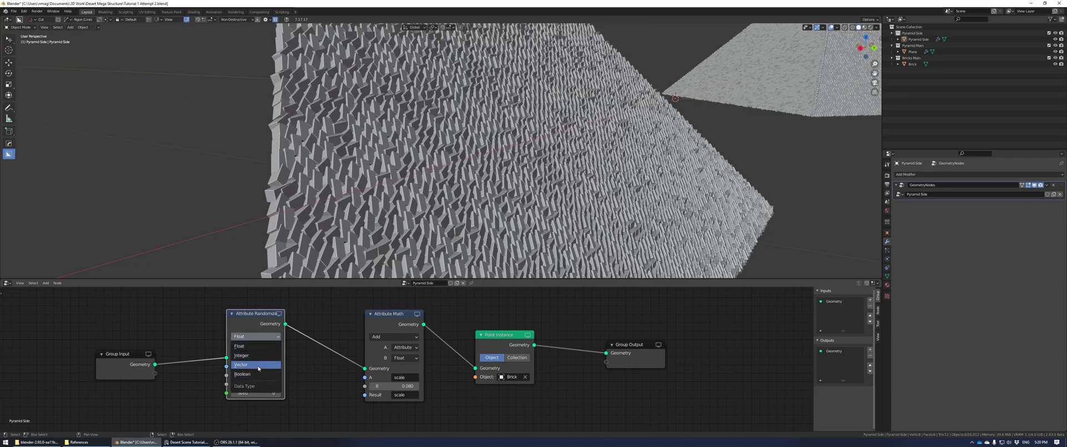
left_click(257, 364)
left_click(269, 393)
type("0")
key("Tab")
type("0")
key("Return")
Set the Attribute Randomize node's X maximum and X minimum rotation to 0.6, and refine both to 0.7.
left_click(267, 387)
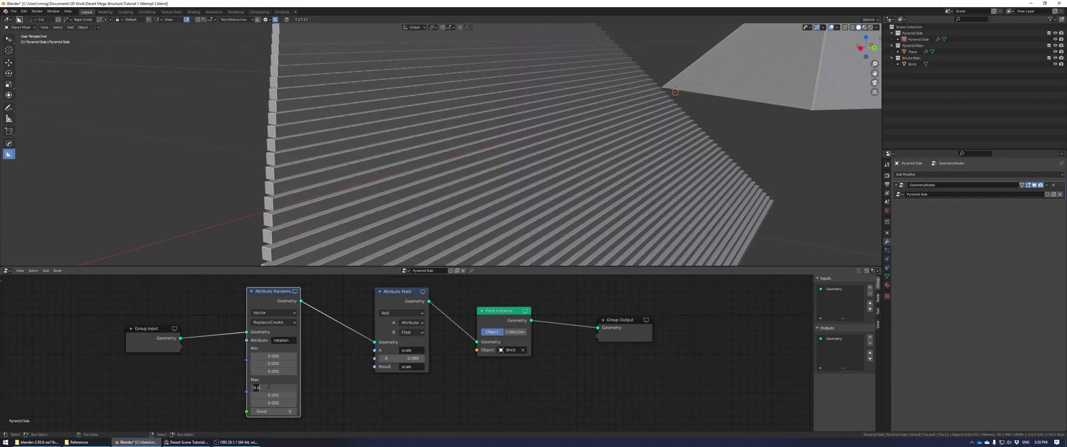
type(".6")
key("Return")
left_click(272, 356)
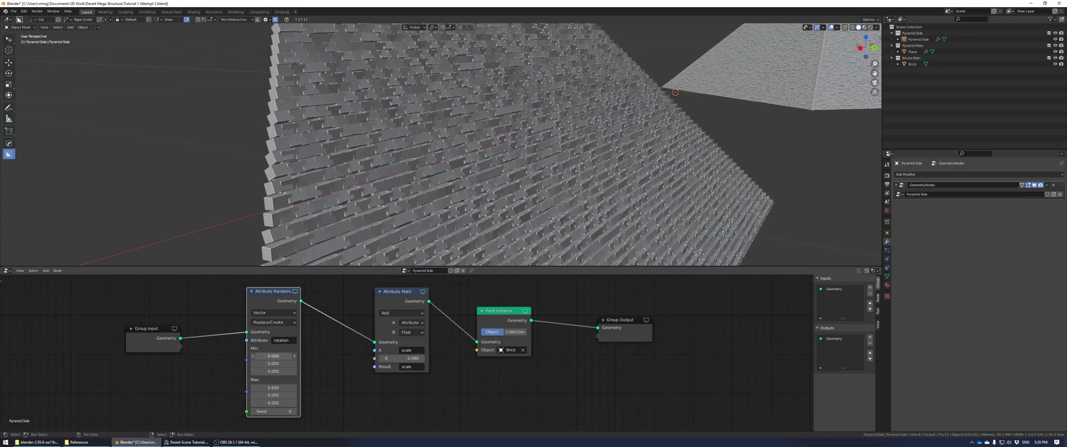
type(".6")
key("Return")
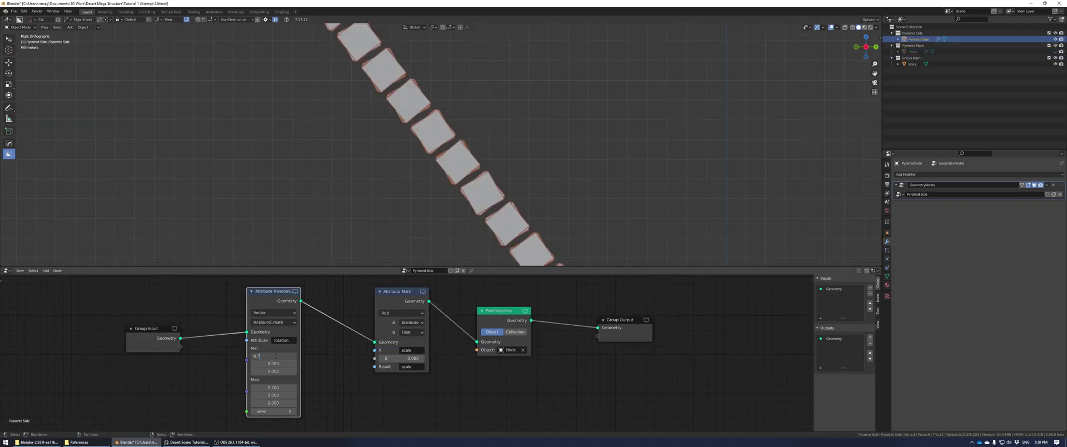
key("Return")
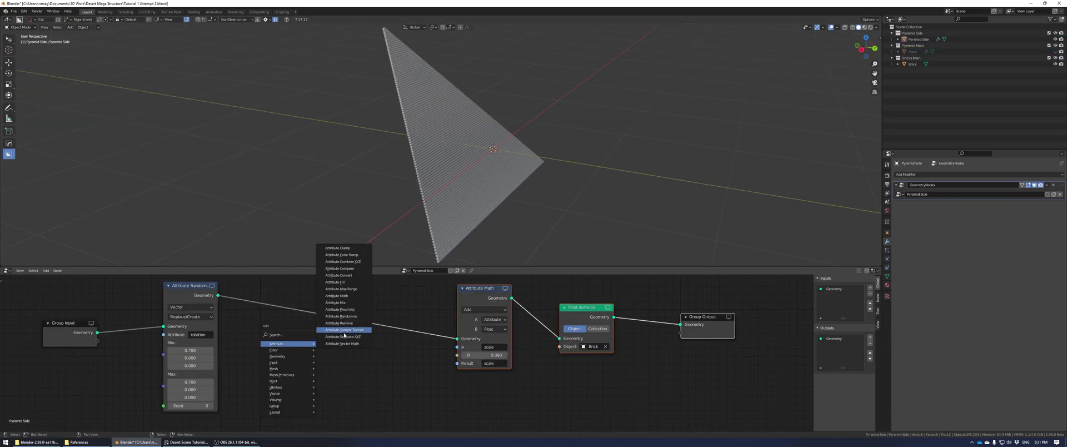
Insert an Attribute Sample Texture node between Attribute Randomize and Attribute Math and create a new texture in it.
left_click(344, 333)
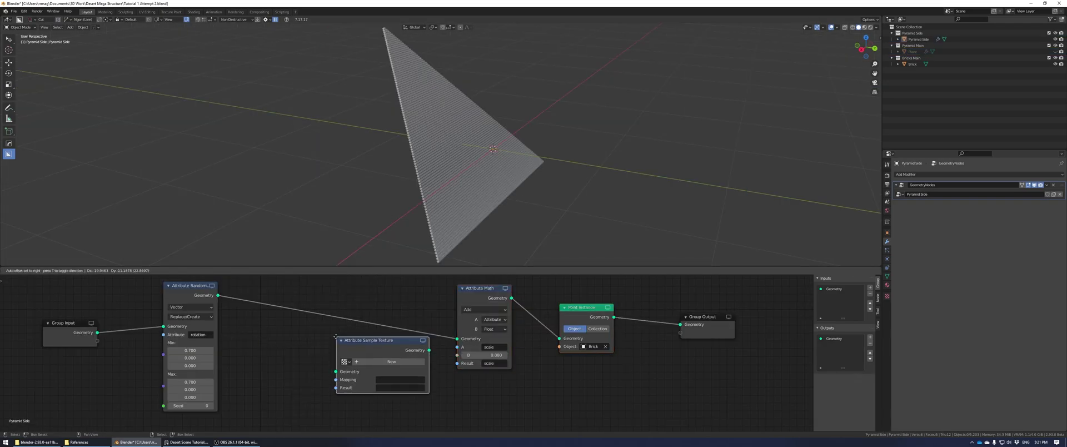
left_click(295, 299)
left_click(325, 326)
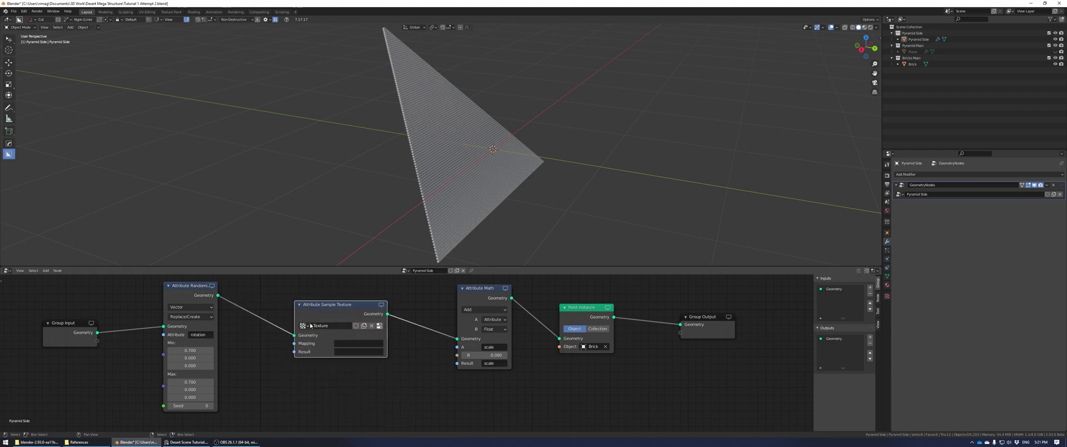
Unwrap the Pyramid Side mesh from the front view using Project from View (Bounds) and show its UV Maps list.
left_click(429, 154)
key("Tab")
key("KP_1")
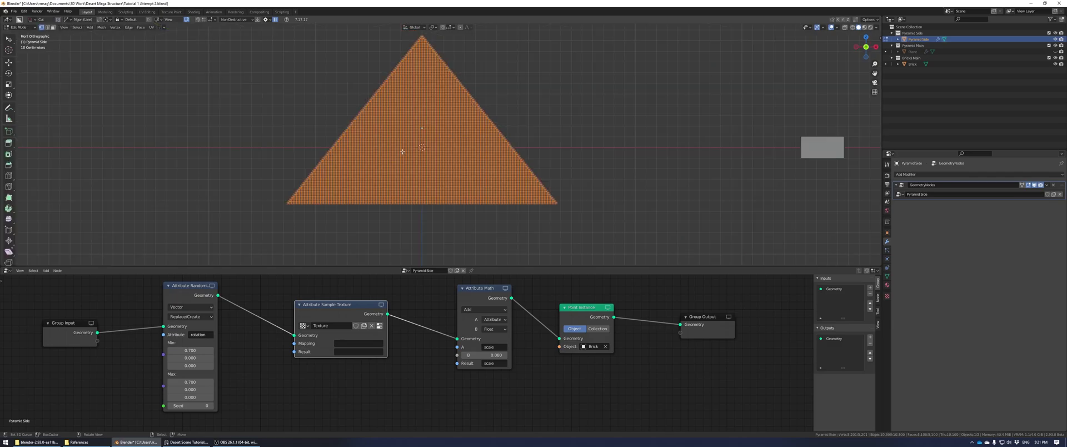
key("u")
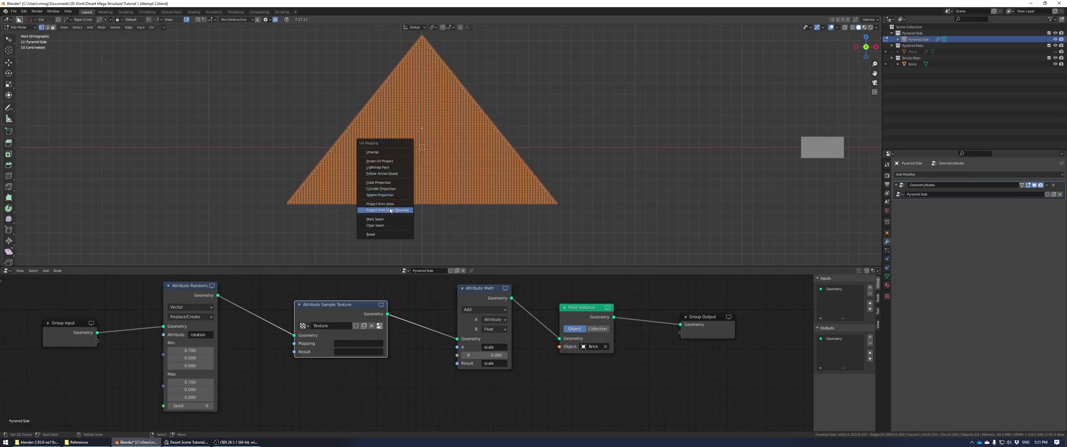
left_click(391, 210)
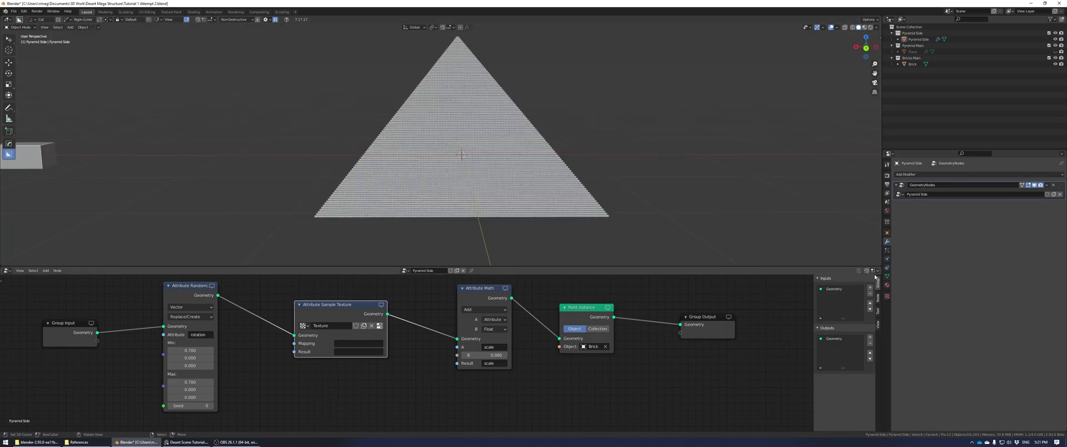
left_click(887, 277)
left_click(895, 259)
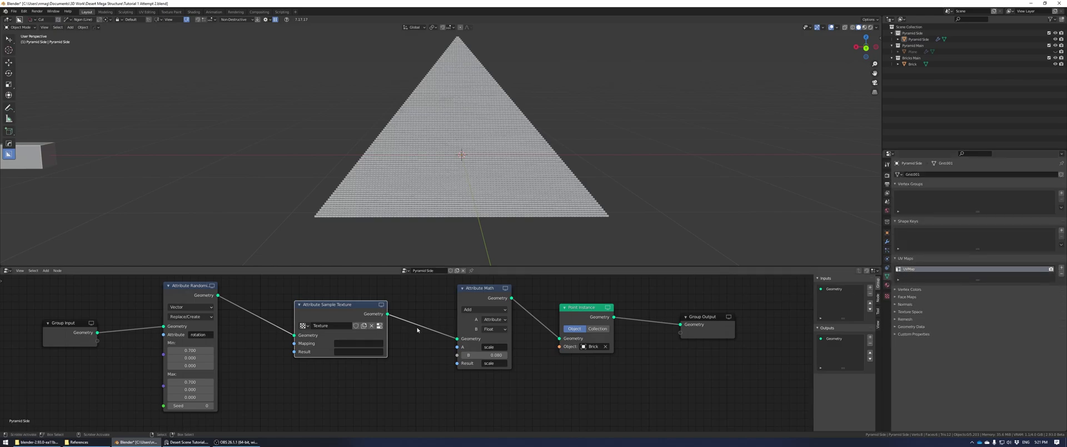
Set the Attribute Sample Texture node's mapping to UVMap and its result to scale.
left_click(361, 343)
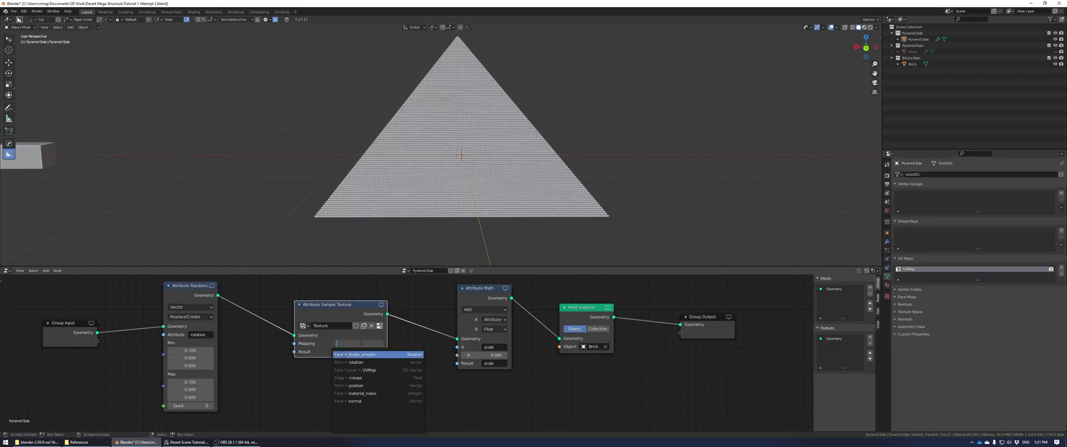
left_click(378, 369)
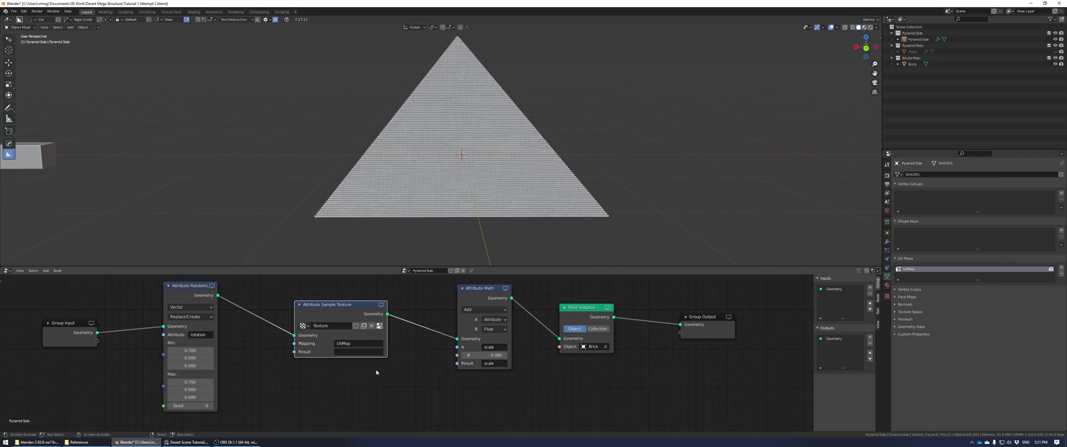
left_click(353, 352)
type("scale")
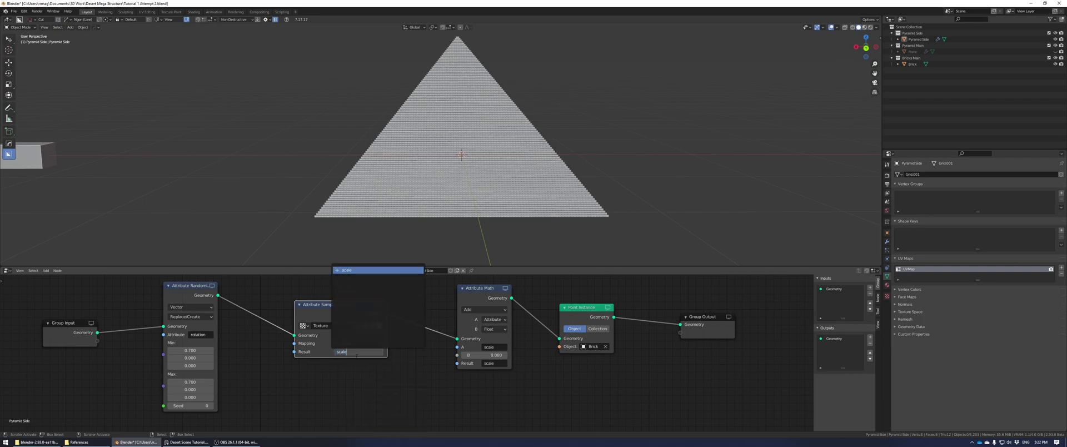
key("Return")
Rename the new texture as White Brick Decay.
left_click(330, 326)
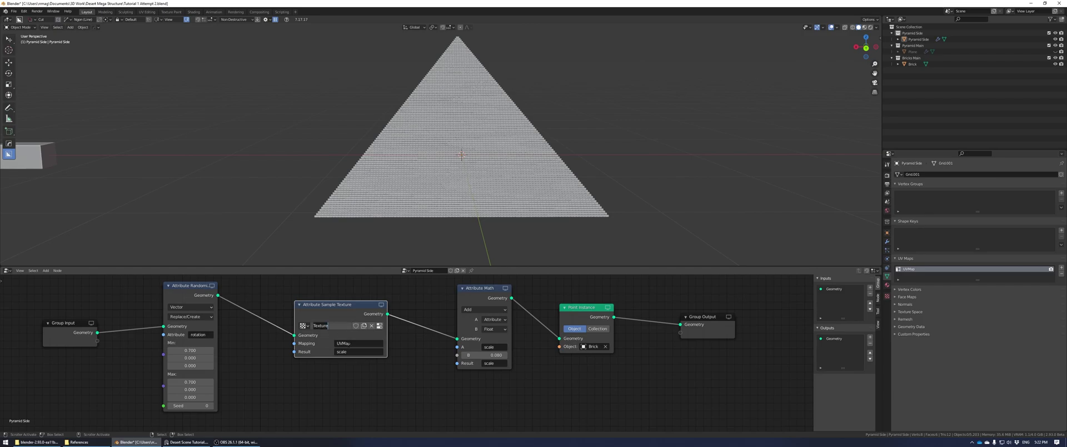
key("Caps_Lock")
type("White")
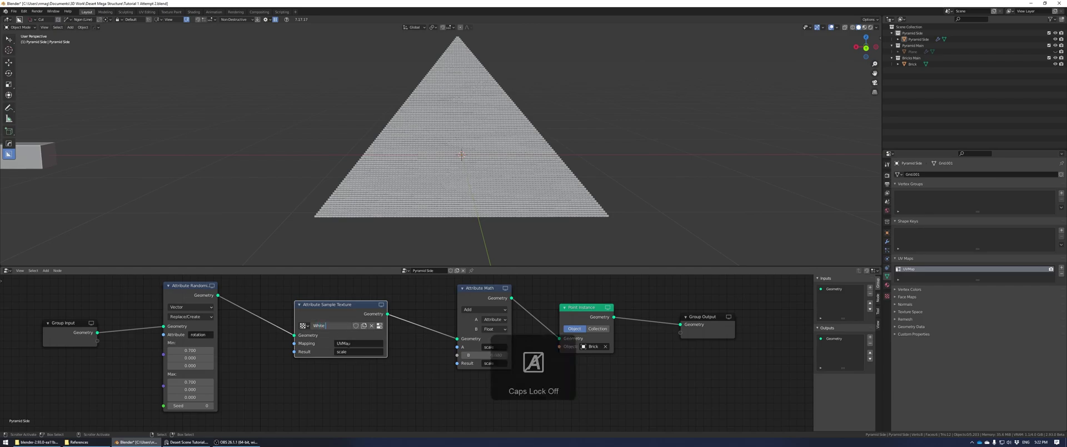
type(" Brick")
key("Caps_Lock")
type("Decay")
key("Return")
Change the White Brick Decay texture's type to Clouds and lower its brightness in the color settings.
left_click(973, 194)
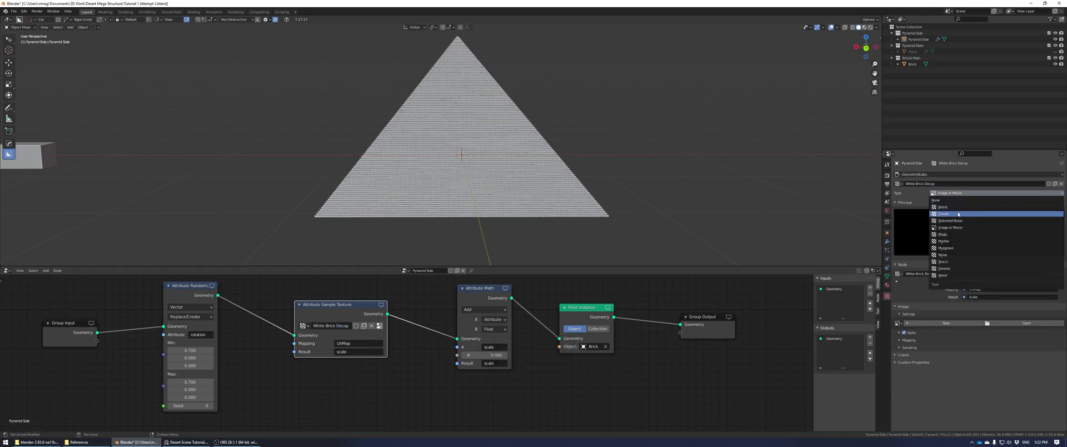
left_click(958, 214)
middle_click_drag(456, 131, 483, 151)
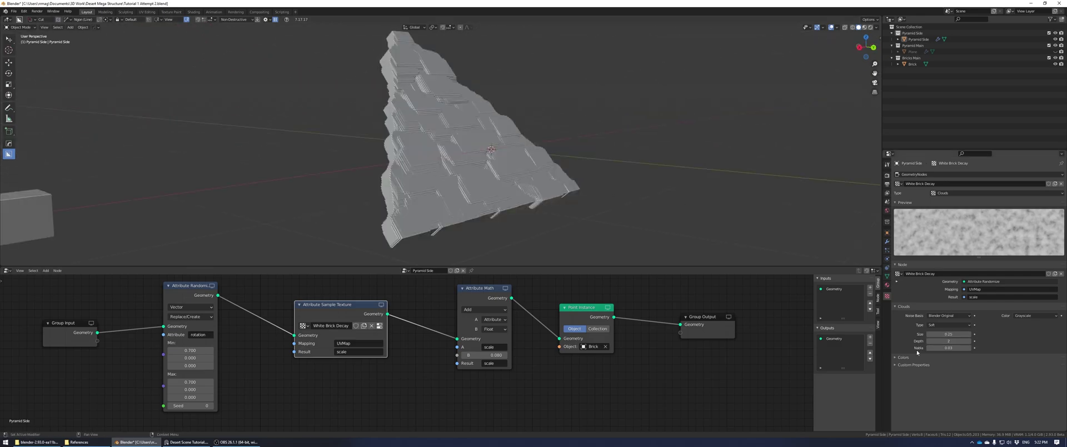
left_click(895, 357)
left_click_drag(1009, 394, 957, 394)
Replace the Attribute Math node with an Attribute Clamp wired between Sample Texture and Point Instance, and raise the texture's brightness slightly.
middle_click_drag(465, 299, 462, 309)
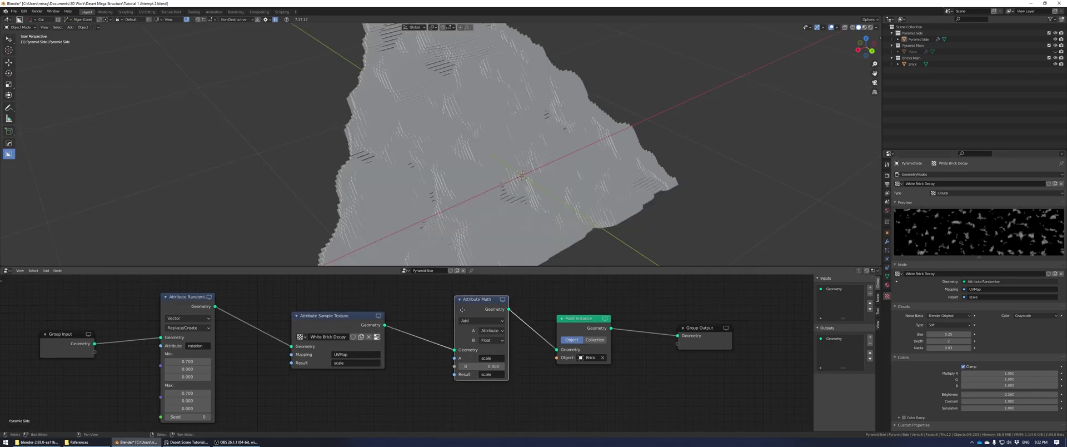
scroll(462, 310, "down", 1)
key("x")
key("shift+a")
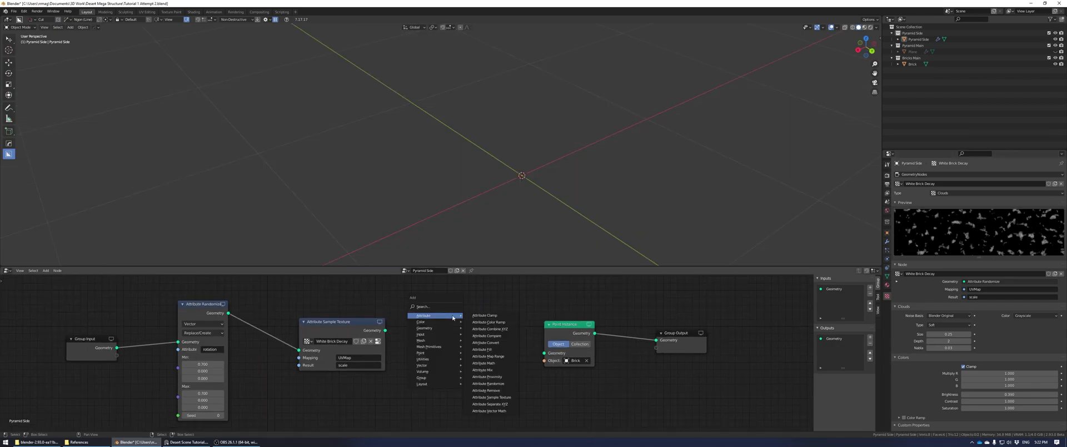
left_click(485, 315)
left_click(454, 321)
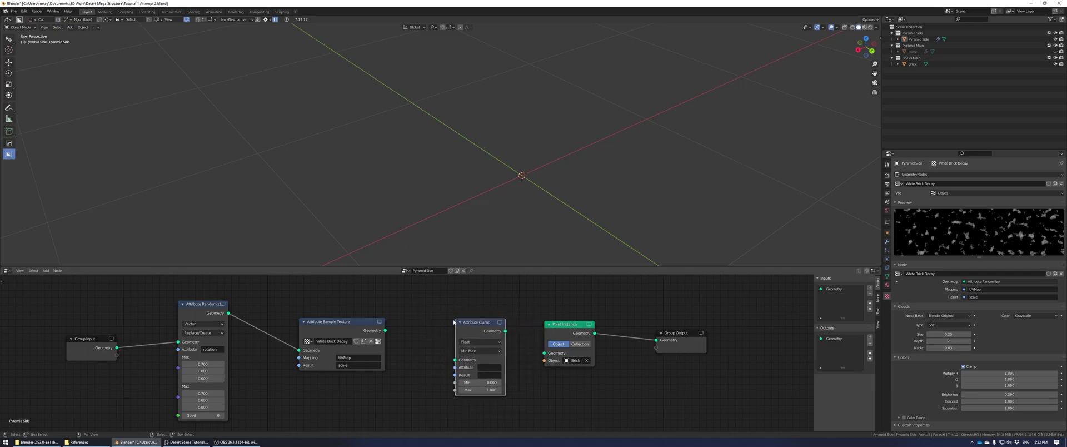
left_click_drag(385, 332, 455, 360)
left_click_drag(505, 331, 543, 353)
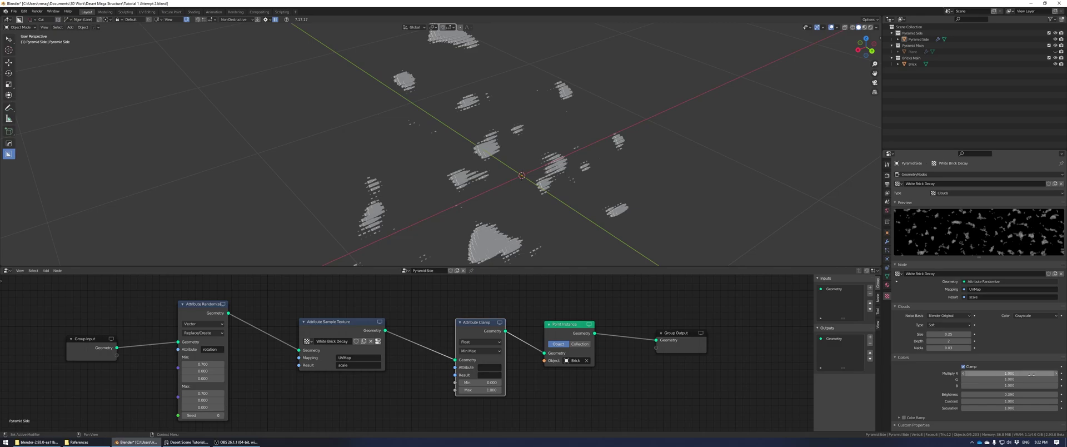
mouse_move(1006, 394)
left_mouse_down()
mouse_move(1024, 394)
mouse_move(986, 394)
mouse_move(1023, 393)
left_mouse_up()
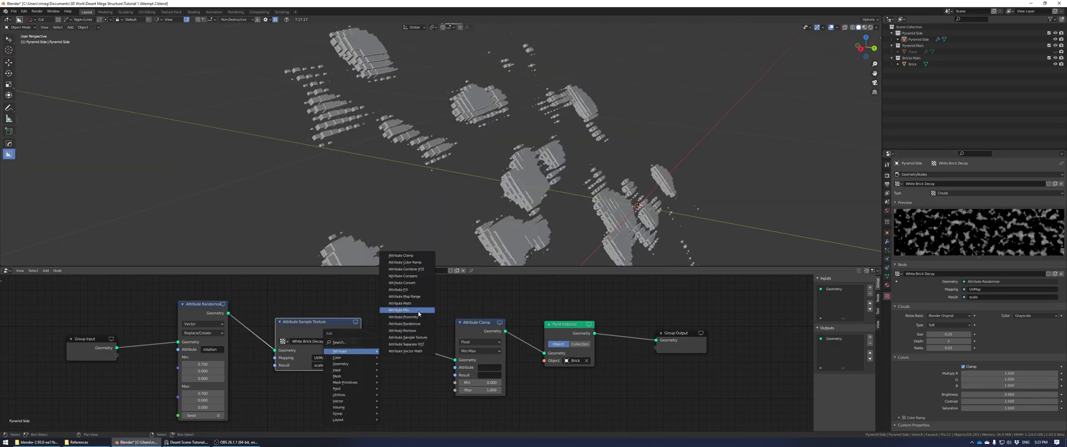
Insert an Attribute Math node between Attribute Sample Texture and Attribute Clamp and set its operation to Multiply.
left_click(414, 303)
left_click(395, 320)
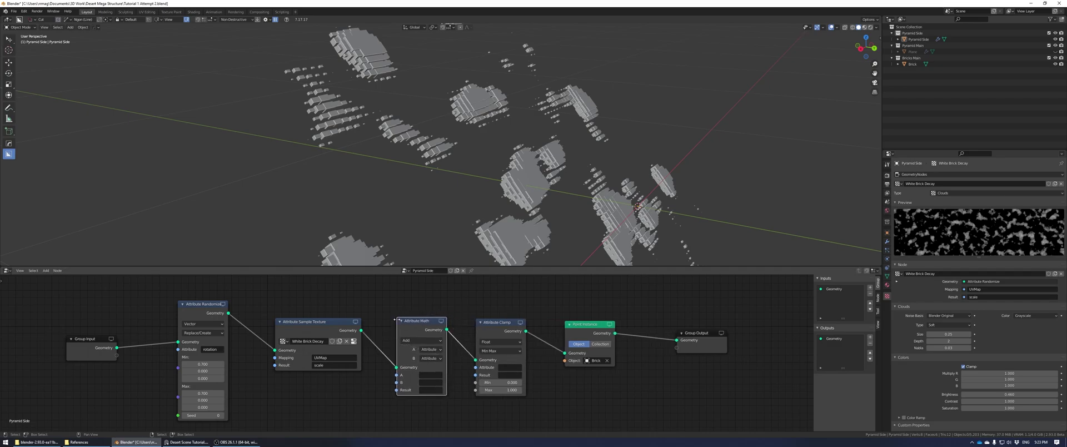
left_click(426, 340)
left_click(421, 267)
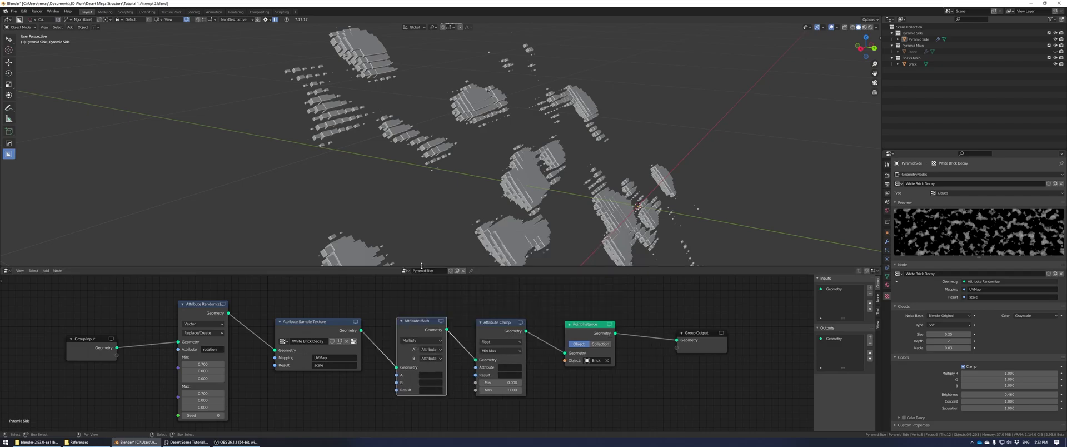
Set the Multiply node's A input to scale, B to a Float of 100, and its result to scale.
left_click(431, 375)
type("sca")
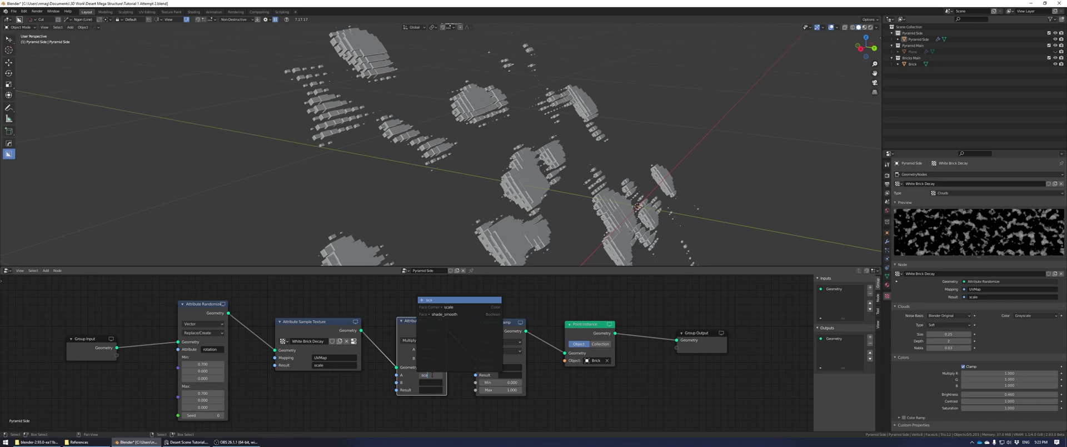
type("l")
key("Return")
left_click(428, 382)
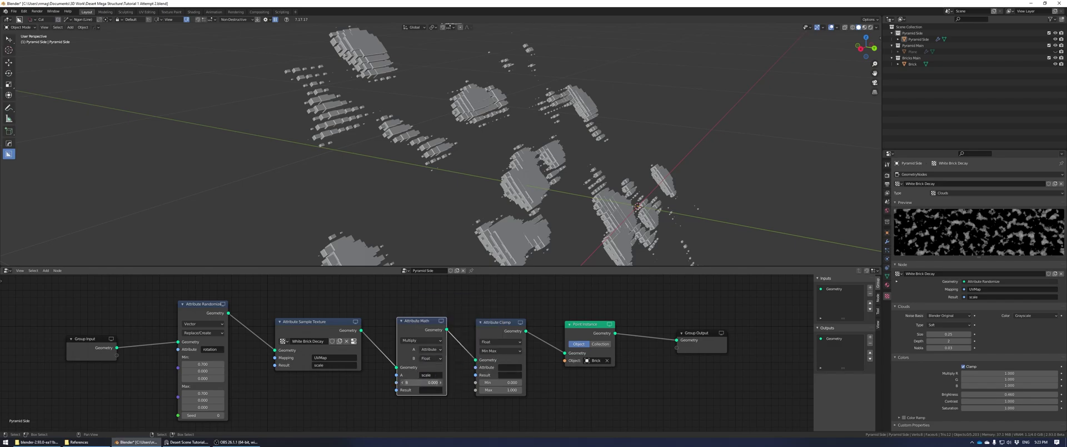
type("100")
key("Return")
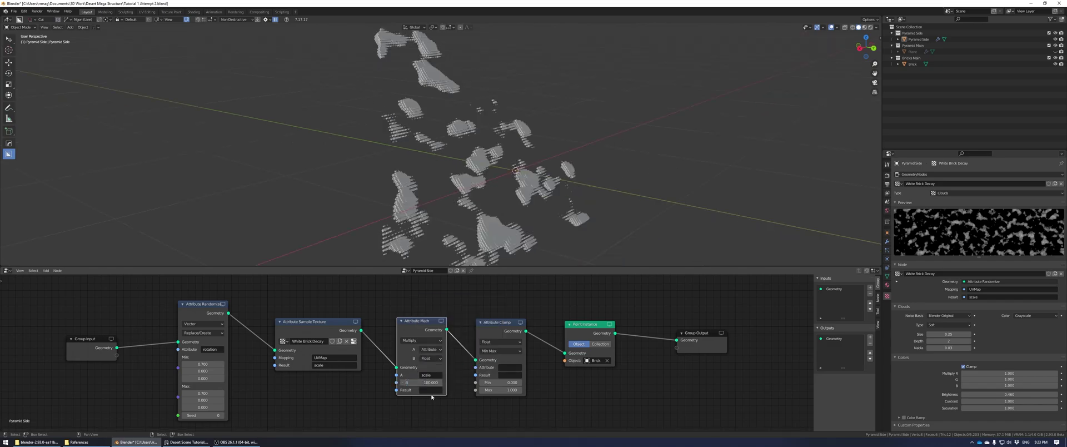
left_click(431, 390)
type("scale")
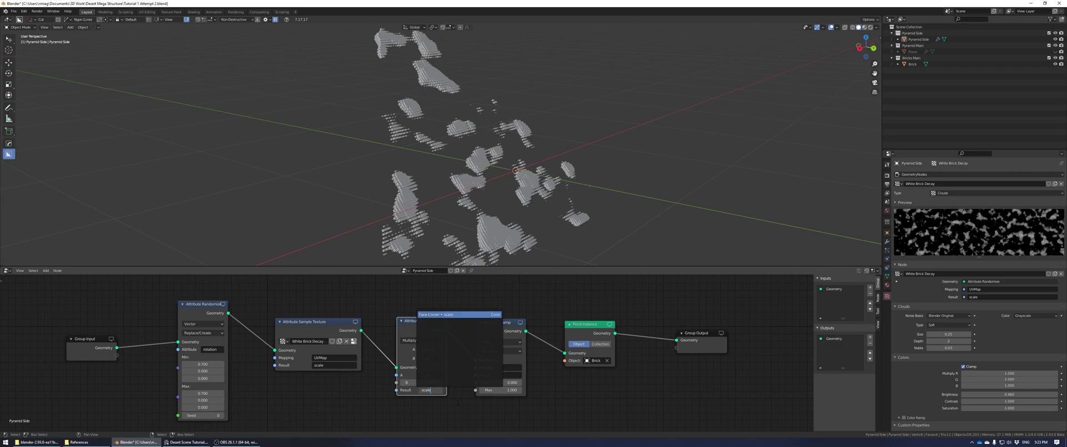
key("Return")
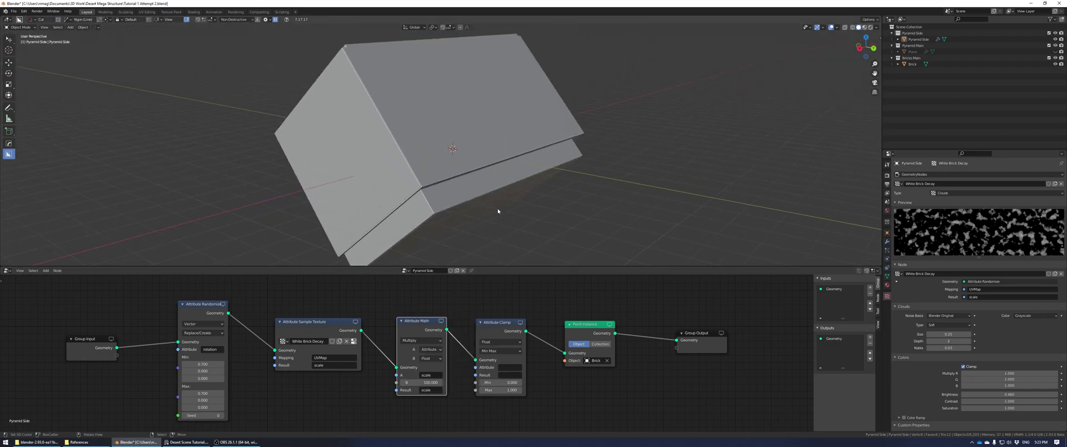
Set both the attribute and the result of the Attribute Clamp node to scale.
left_click(516, 368)
type("scale")
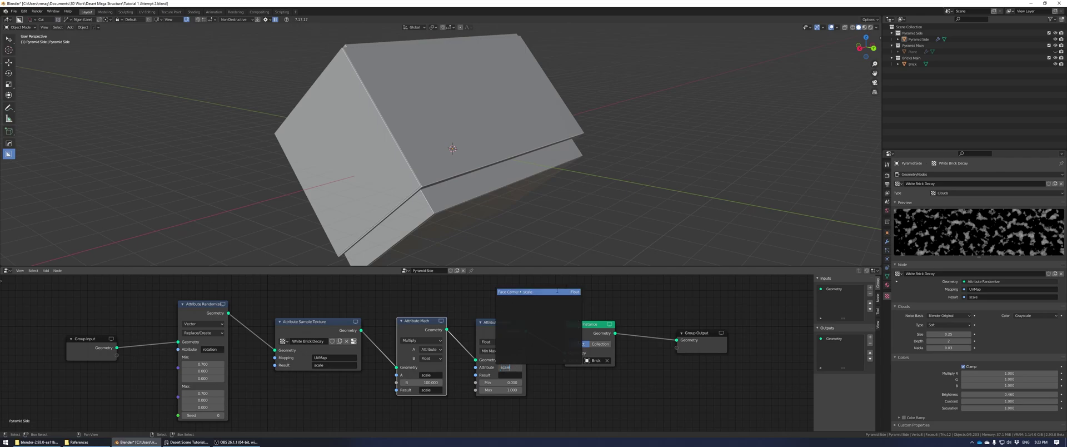
left_click(557, 291)
left_click(506, 376)
type("sca")
key("Return")
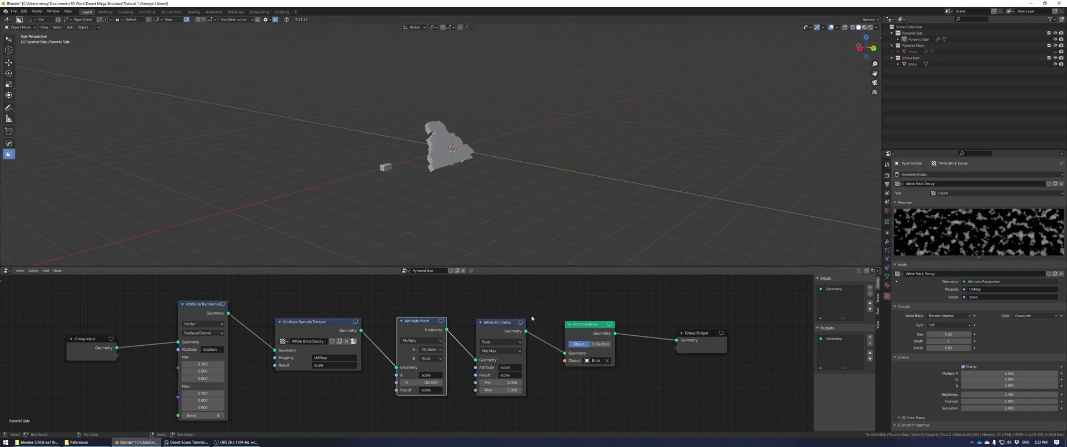
Limit the Attribute Clamp node's Max to 0.1 and raise the cloud texture's brightness so more bricks are kept.
double_click(503, 390)
type("0.1")
key("Return")
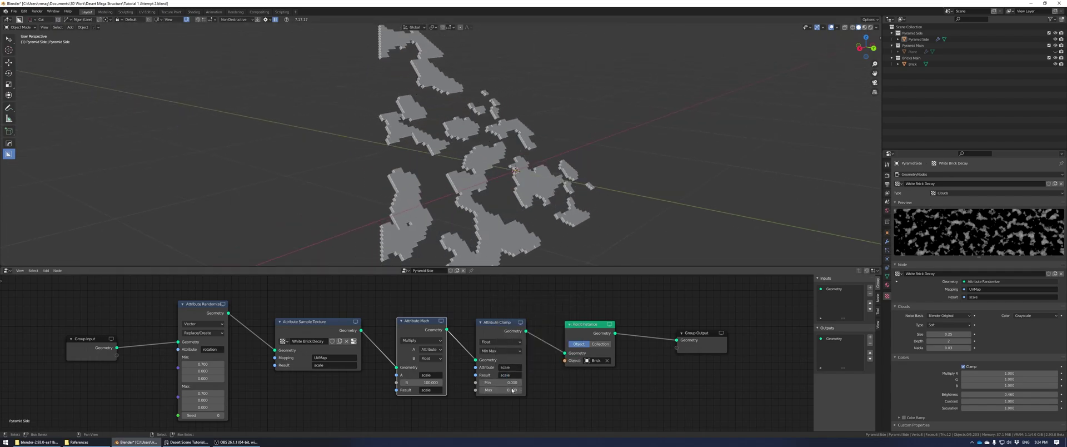
mouse_move(978, 394)
left_mouse_down()
mouse_move(1005, 394)
mouse_move(947, 394)
mouse_move(999, 393)
left_mouse_up()
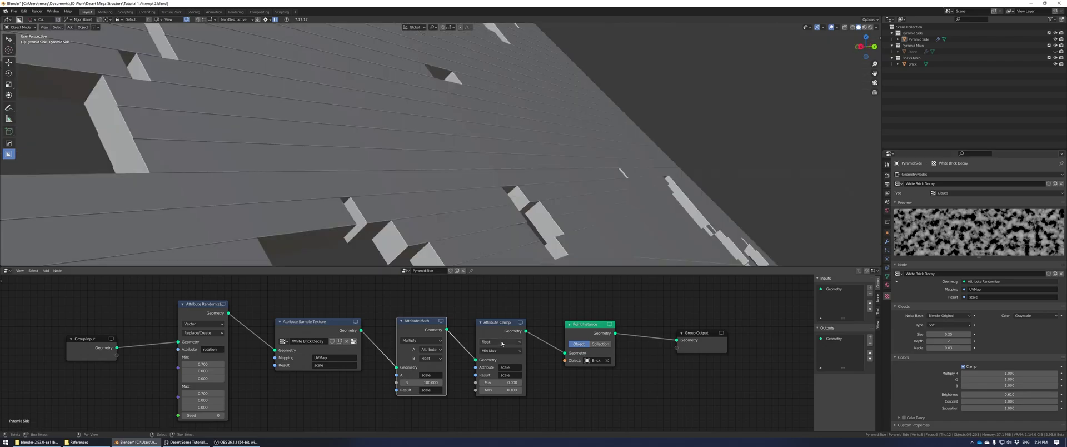
Switch the Attribute Clamp node to Vector and set its Max values to 0.062, 0.060 and 0.098.
left_click(502, 343)
left_click(499, 368)
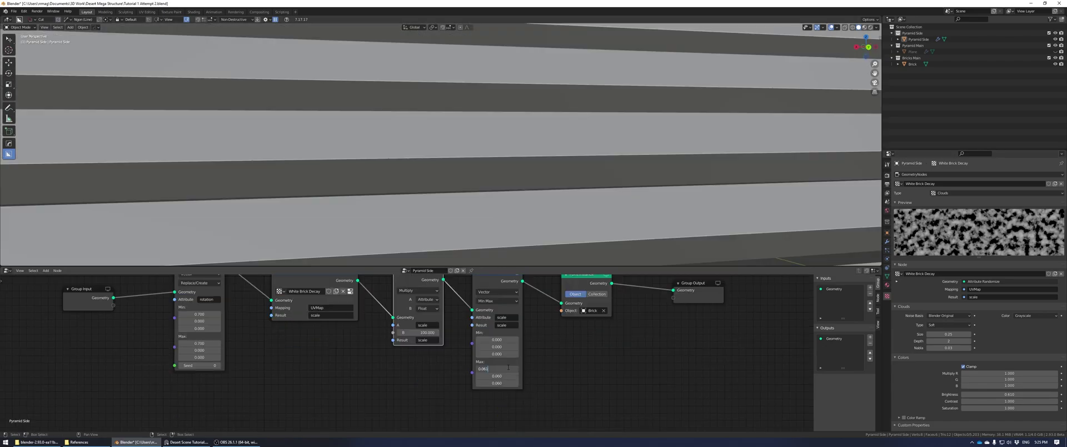
key("ctrl+a")
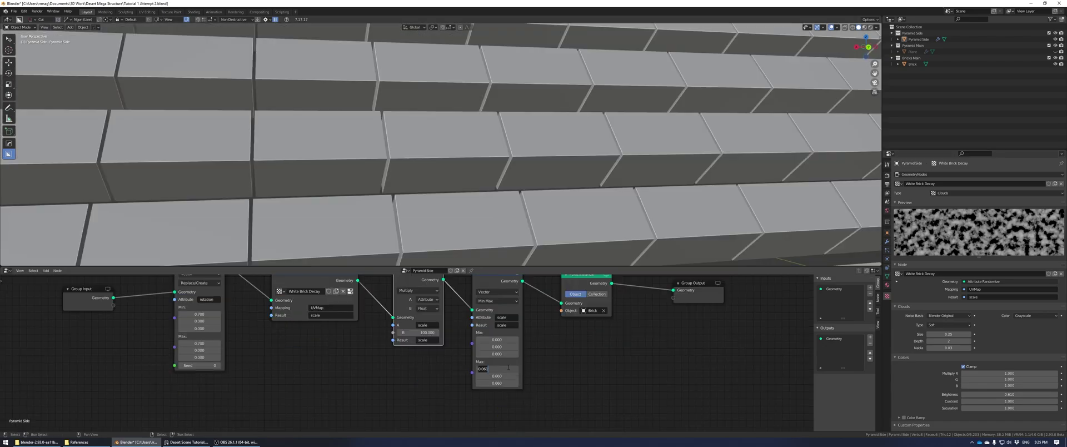
key("Return")
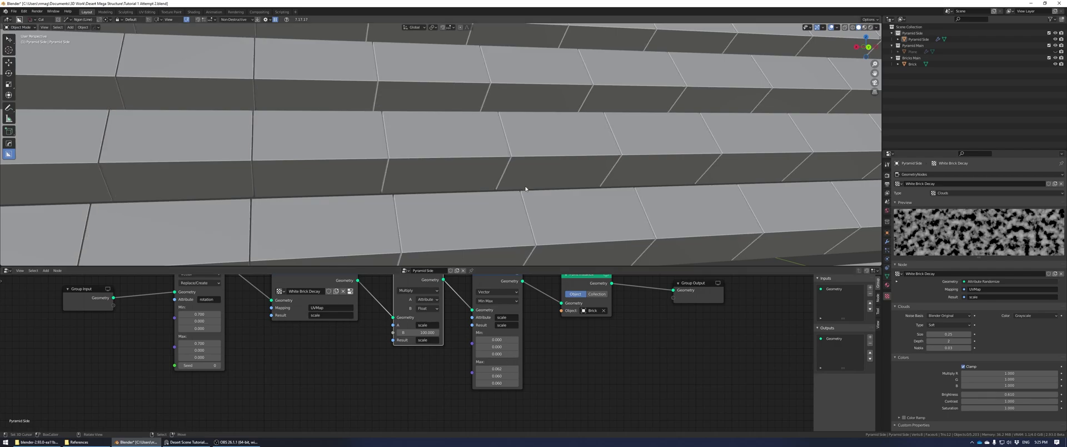
scroll(525, 188, "down", 5)
middle_click_drag(522, 127, 517, 143)
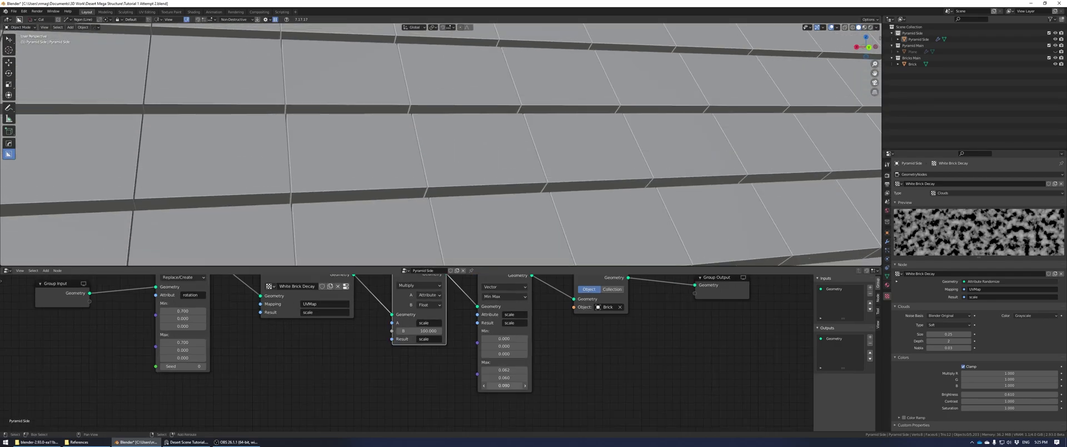
mouse_move(504, 385)
left_mouse_down()
mouse_move(514, 385)
mouse_move(499, 385)
left_mouse_up()
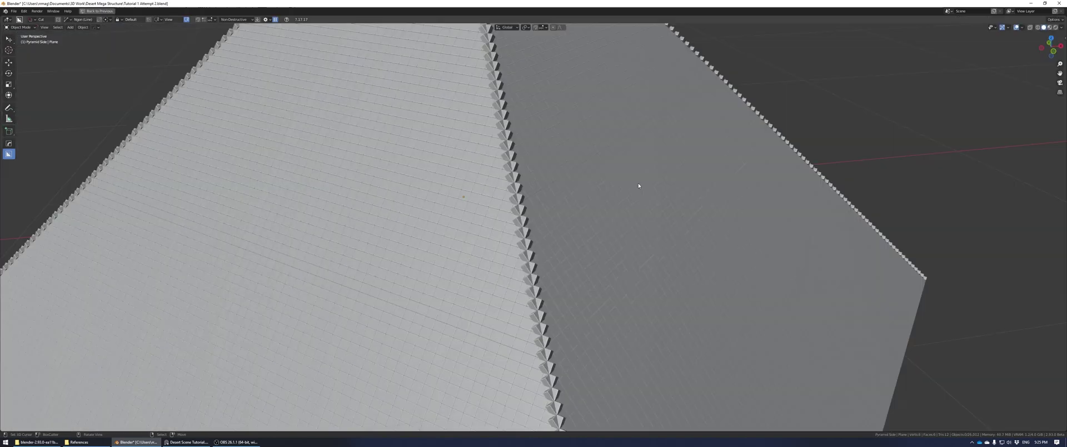
Add a vertex group named Inner to the Pyramid Side mesh.
middle_click_drag(639, 185, 652, 187)
scroll(652, 187, "up", 3)
scroll(651, 186, "up", 2)
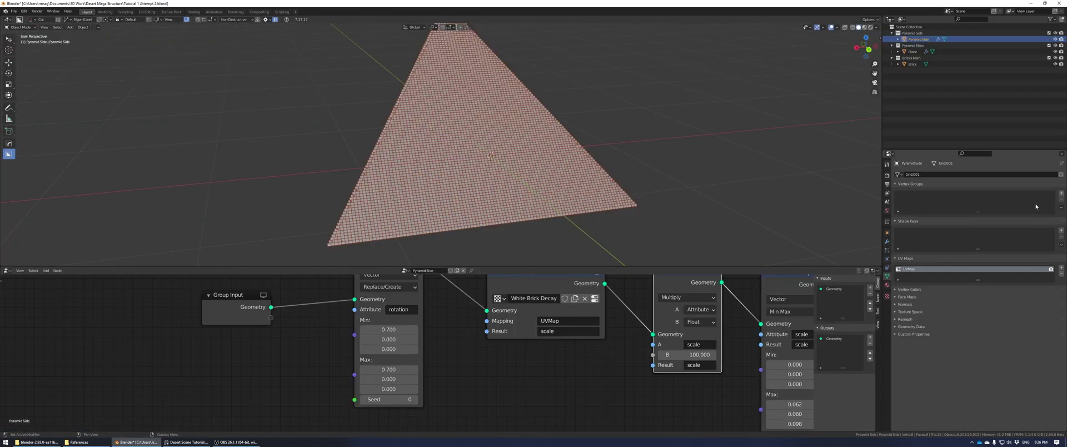
left_click(1060, 193)
double_click(911, 195)
type("Inner")
key("Return")
Add two more vertex groups named Left and Right to the Pyramid Side mesh and save the file.
left_click(1061, 193)
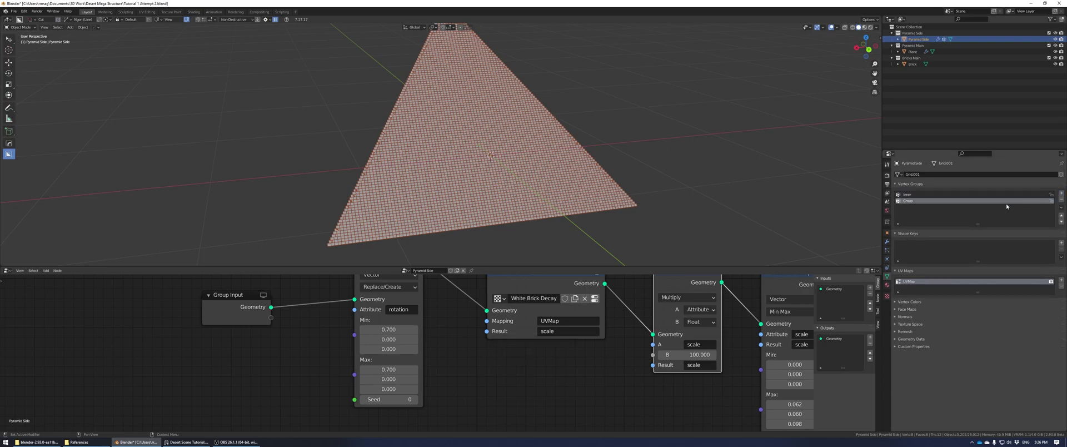
left_click(1061, 194)
double_click(910, 208)
type("Right")
key("Return")
key("ctrl+s")
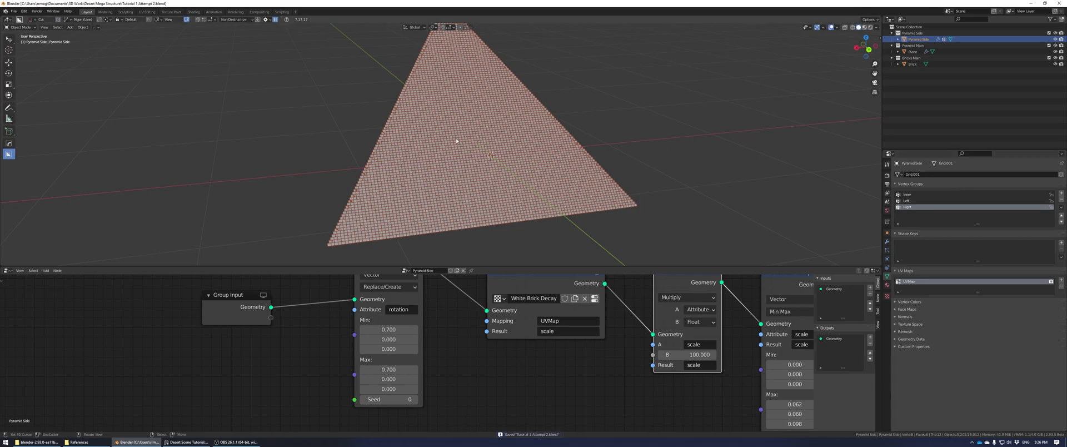
Disable the Pyramid Side's Geometry Nodes modifier in the viewport and enter Edit Mode on its mesh.
middle_click_drag(457, 141, 489, 133)
left_click(887, 241)
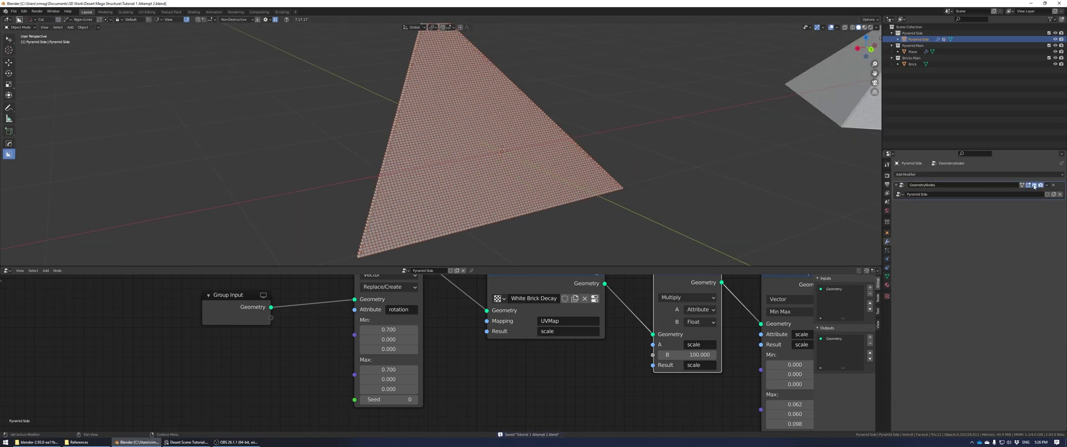
left_click(1034, 185)
key("Tab")
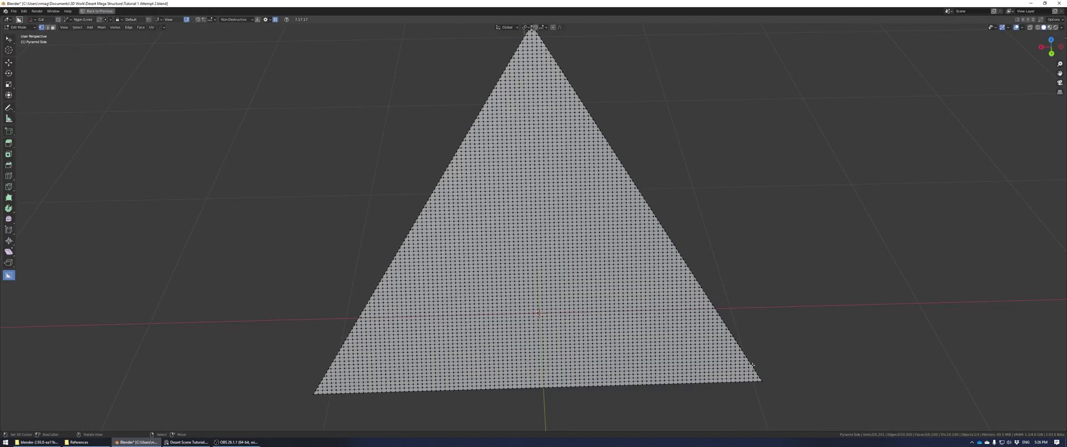
Select the vertices along the triangle's right edge from base corner to apex and assign them to the Right vertex group.
right_click(761, 380)
middle_click_drag(661, 228, 658, 244, "shift")
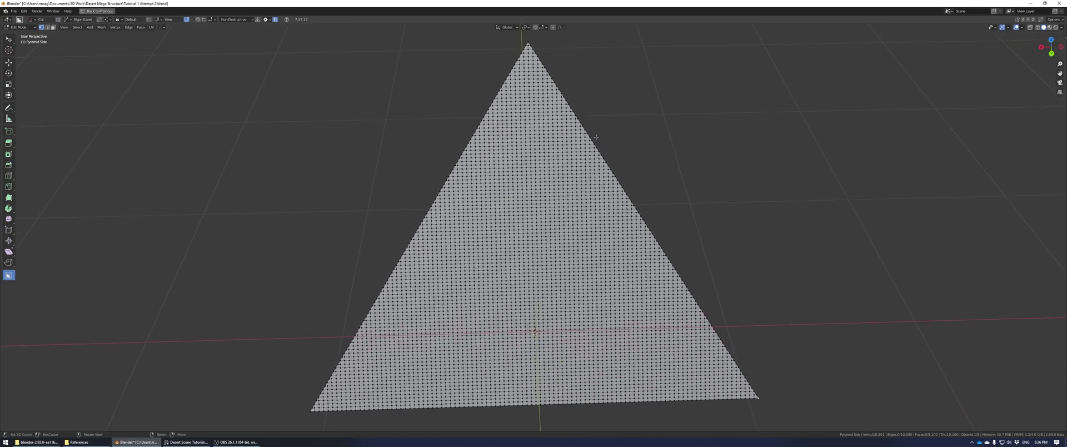
left_click(529, 44, "ctrl")
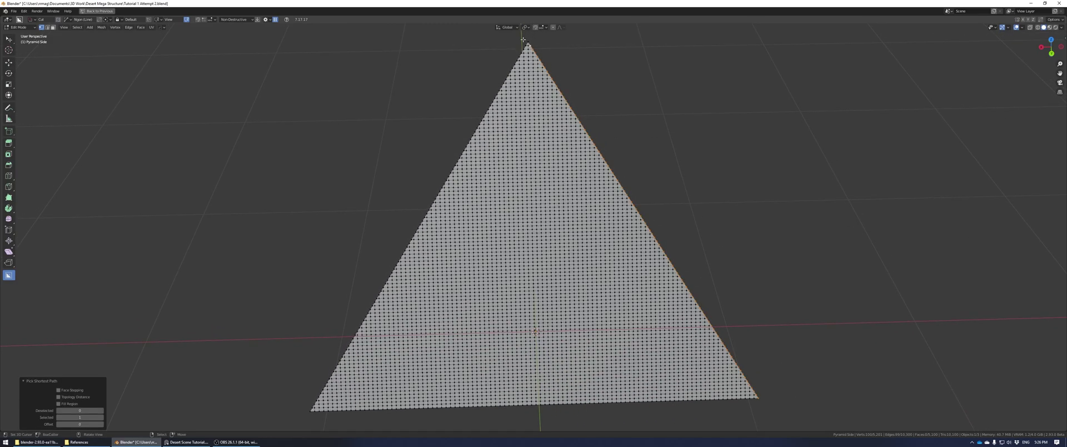
key("ctrl+space")
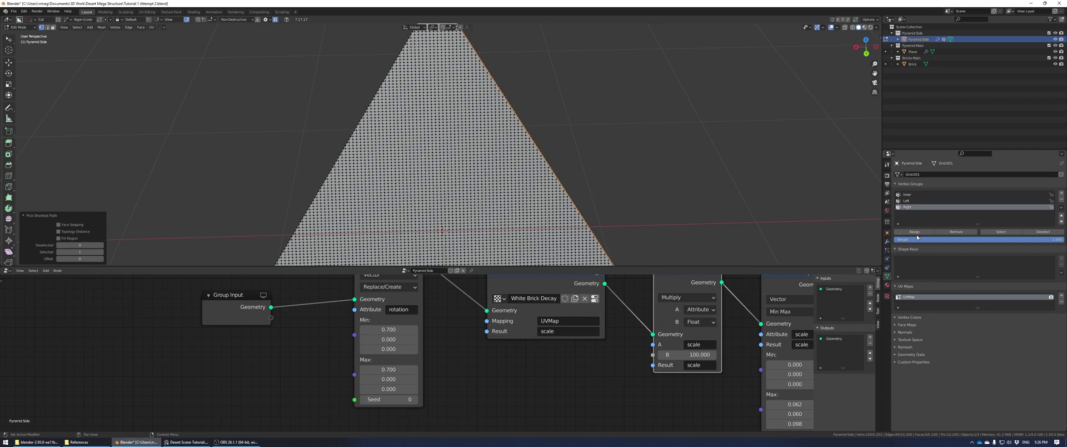
key("ctrl+space")
Select the vertices along the triangle's left edge up to the apex and assign them to the Left vertex group.
left_click(310, 409)
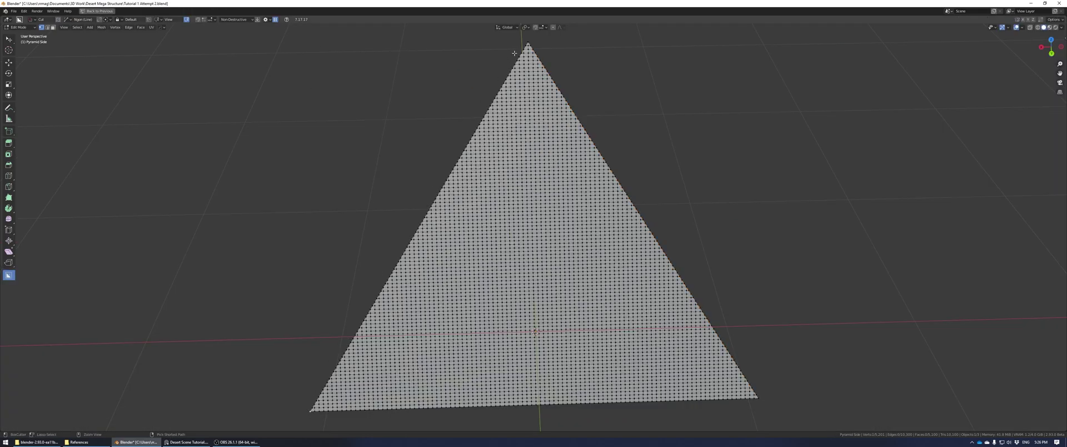
left_click(527, 44, "ctrl")
key("ctrl+space")
key("ctrl+space")
Select the whole triangle mesh, excluding the vertices of the Left and Right groups.
key("a")
key("ctrl+space")
scroll(538, 116, "down", 2)
left_click(1040, 231)
left_click(907, 207)
left_click(1042, 231)
Assign the selected interior vertices to the Inner vertex group and return to Object Mode.
scroll(429, 90, "up", 2)
middle_click_drag(425, 88, 438, 151, "shift")
scroll(438, 152, "up", 5)
middle_click_drag(464, 75, 440, 205, "shift")
scroll(465, 98, "up", 2)
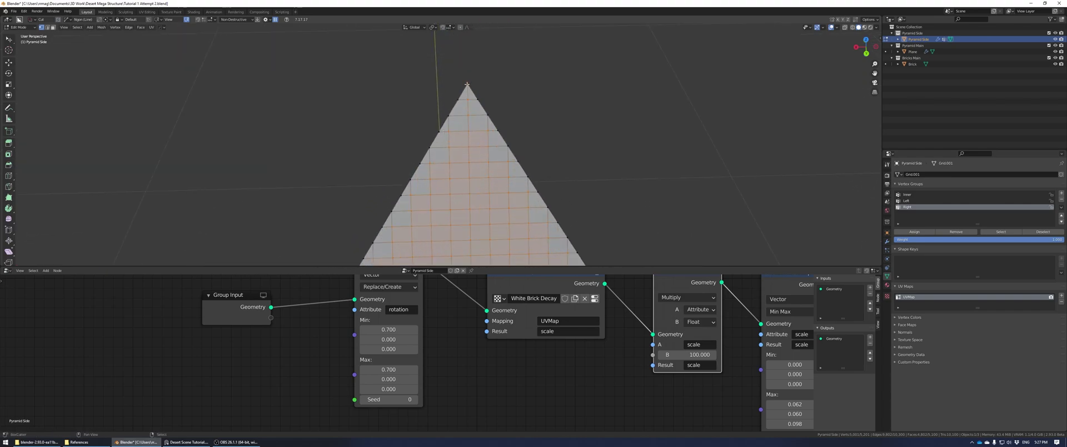
scroll(466, 84, "down", 3)
left_click(907, 194)
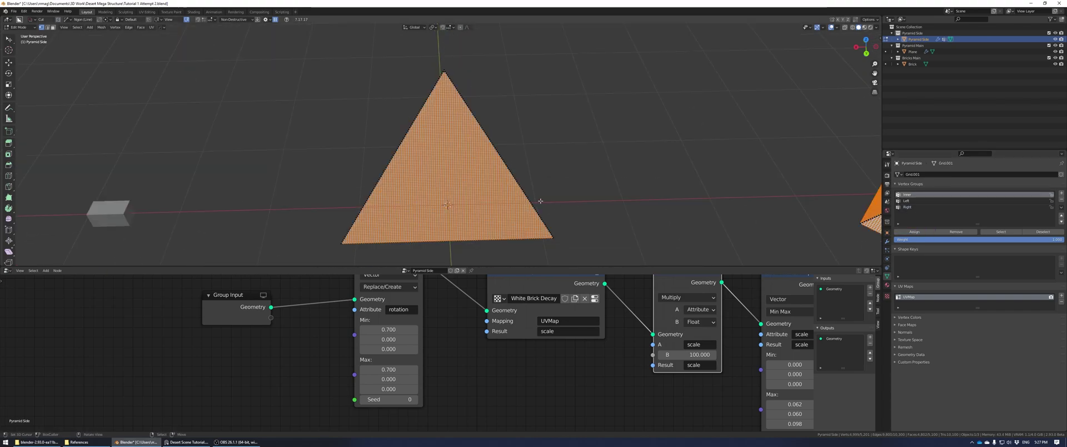
key("Tab")
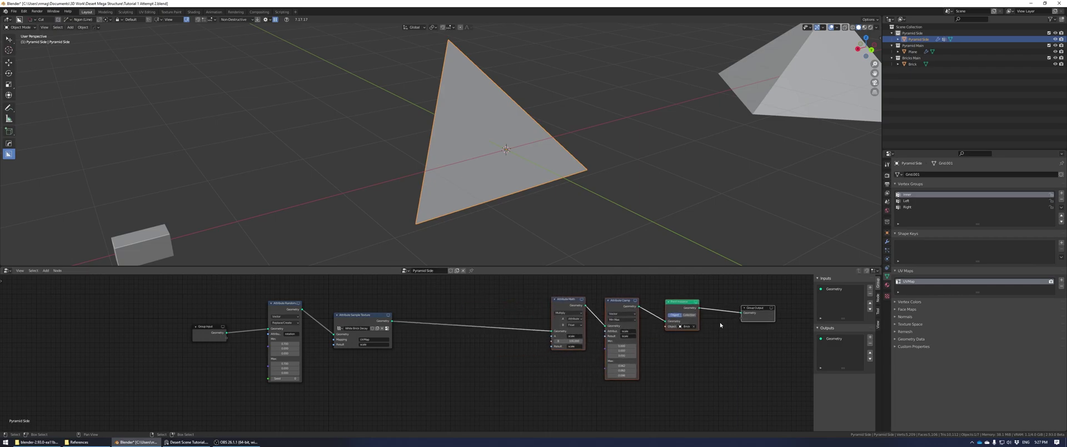
Set the result of the Attribute Sample Texture node to Decay.
scroll(348, 343, "up", 2)
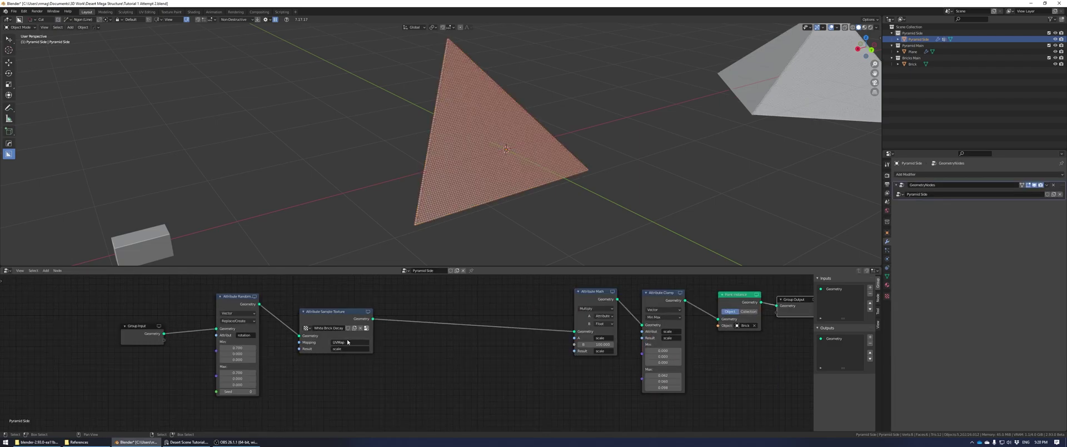
left_click(342, 348)
type("D")
key("Caps_Lock")
type("ecay")
key("Return")
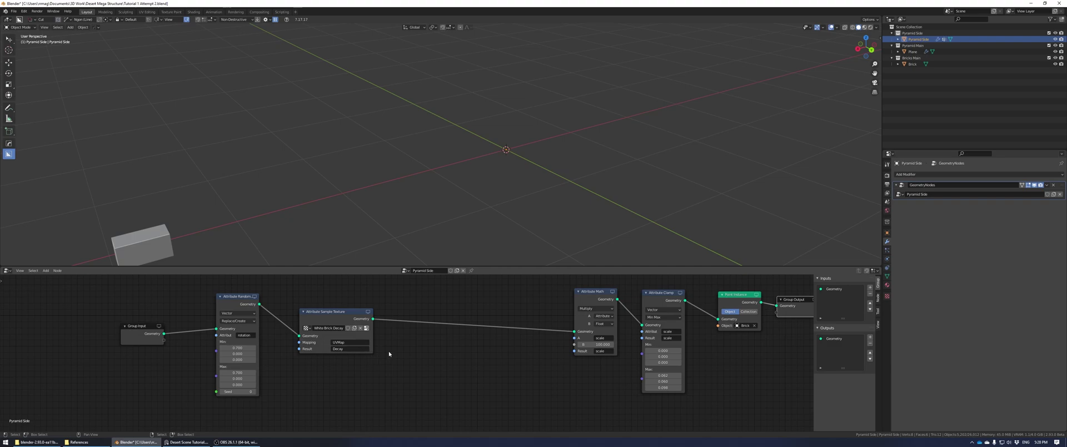
Insert an Attribute Math node after Attribute Sample Texture and set its operation to Subtract.
key("shift+a")
mouse_move(392, 348)
left_click(441, 301)
left_click(430, 309)
left_click(434, 314)
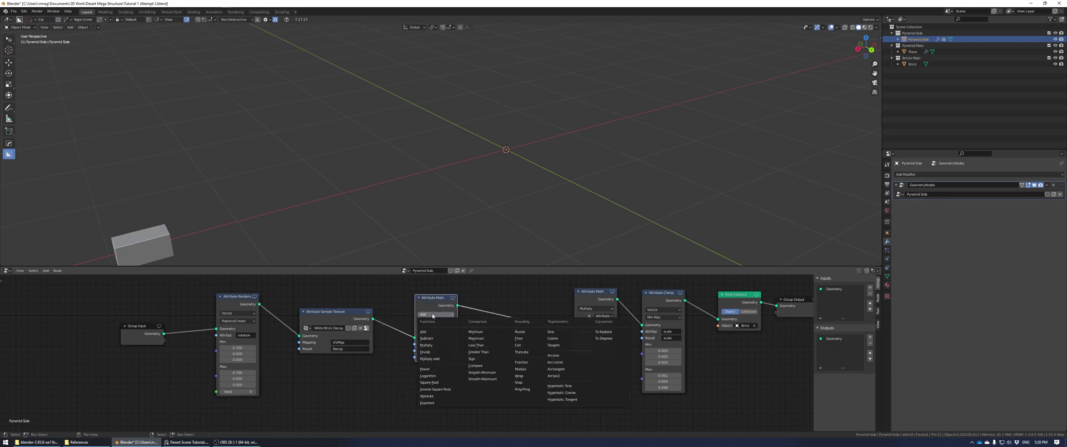
left_click(437, 344)
Set the Subtract node's A input to Decay, B to Left and its result to scale.
left_click(441, 345)
key("Caps_Lock")
type("D")
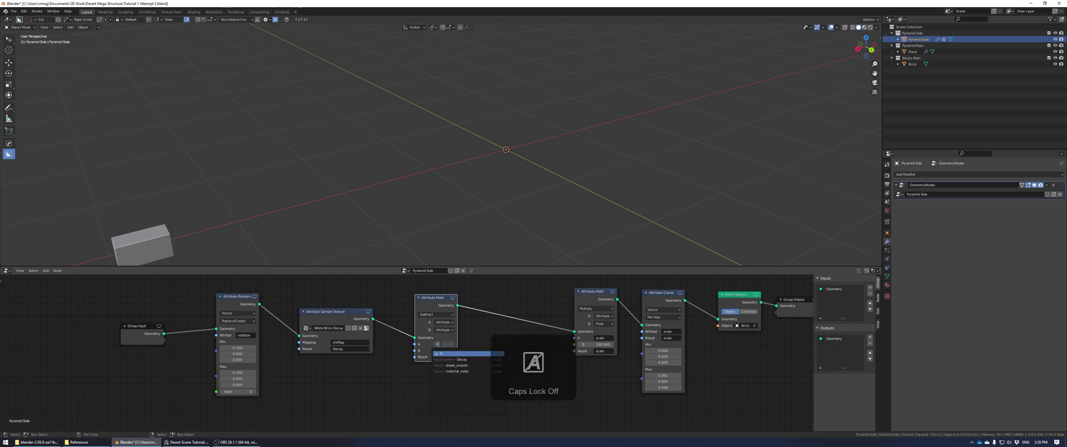
type("ec")
left_click(461, 359)
left_click(439, 350)
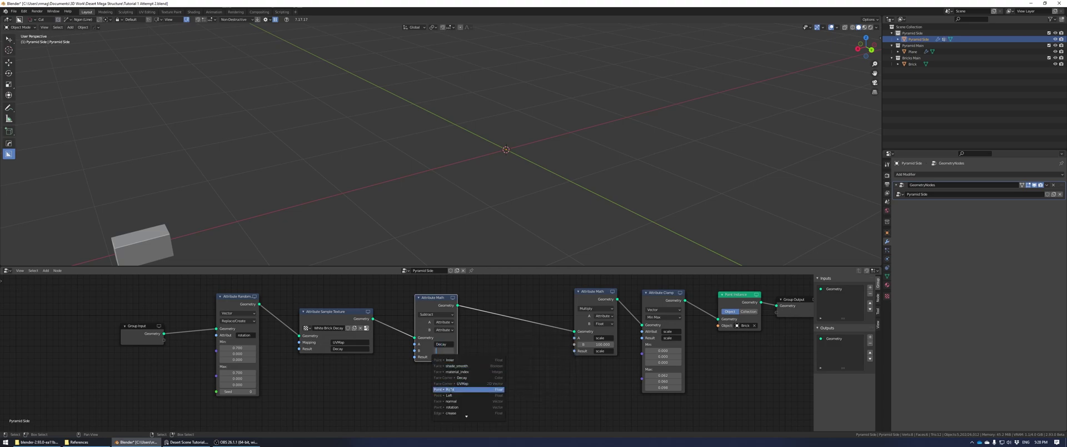
left_click(448, 395)
left_click(442, 356)
type("scale")
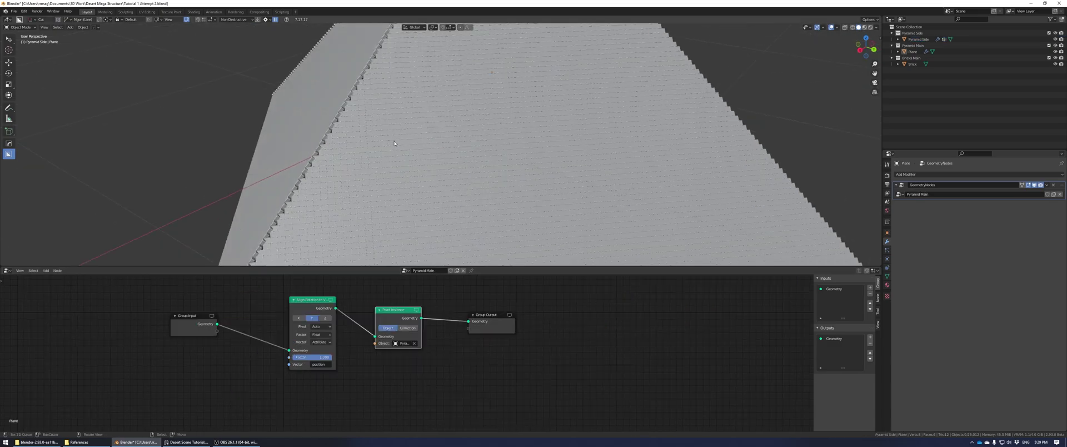
Check the pyramid's corner bricks and change the Subtract node's result to Inner Decay.
scroll(375, 96, "up", 5)
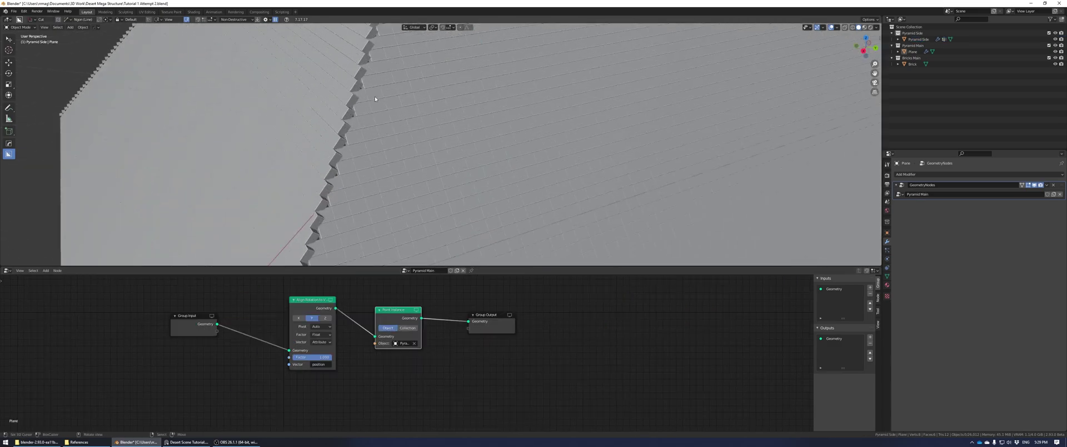
scroll(347, 98, "down", 5)
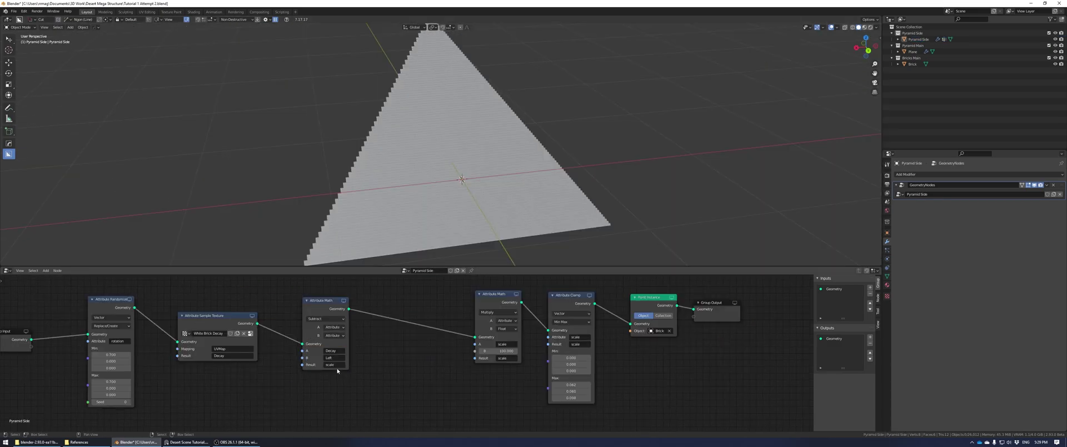
left_click(335, 364)
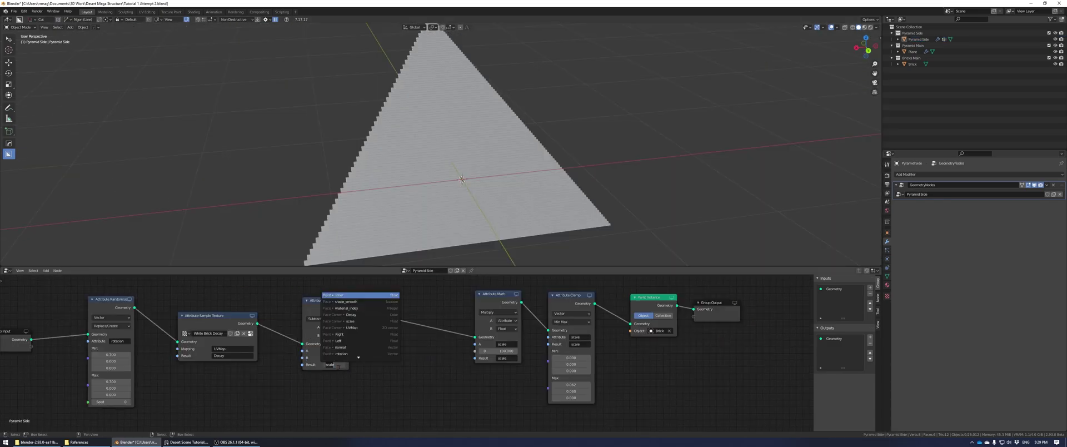
type("I")
key("Caps_Lock")
type("nner")
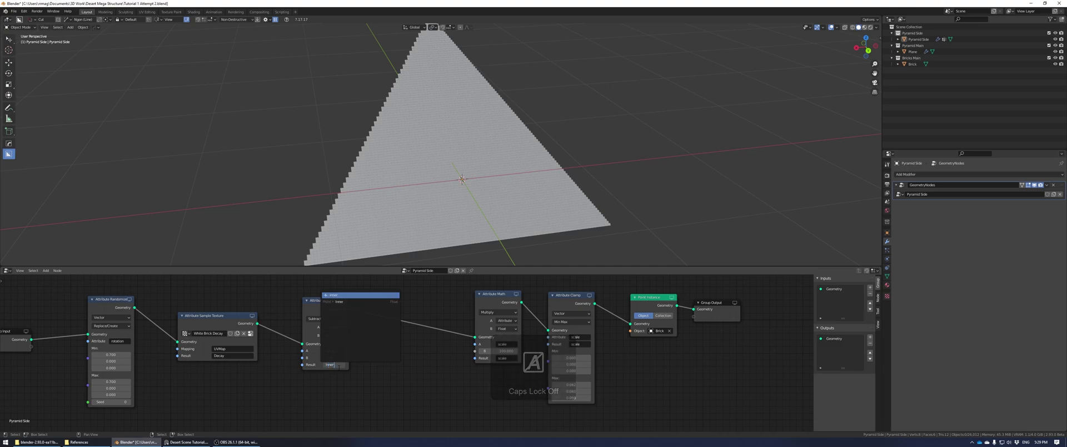
type(" Decay")
key("Return")
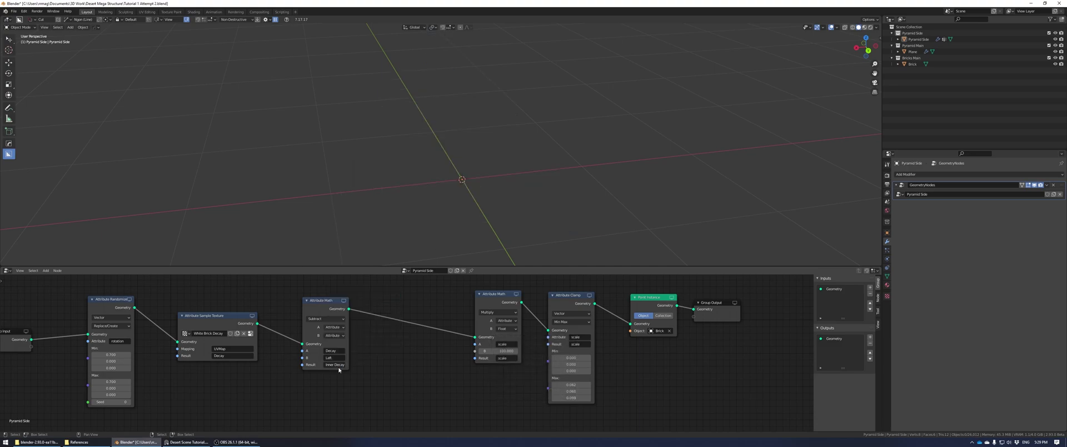
Duplicate the Subtract node, insert the copy before the Multiply node and set its A input to Inner Decay.
left_click(319, 306)
key("shift+d")
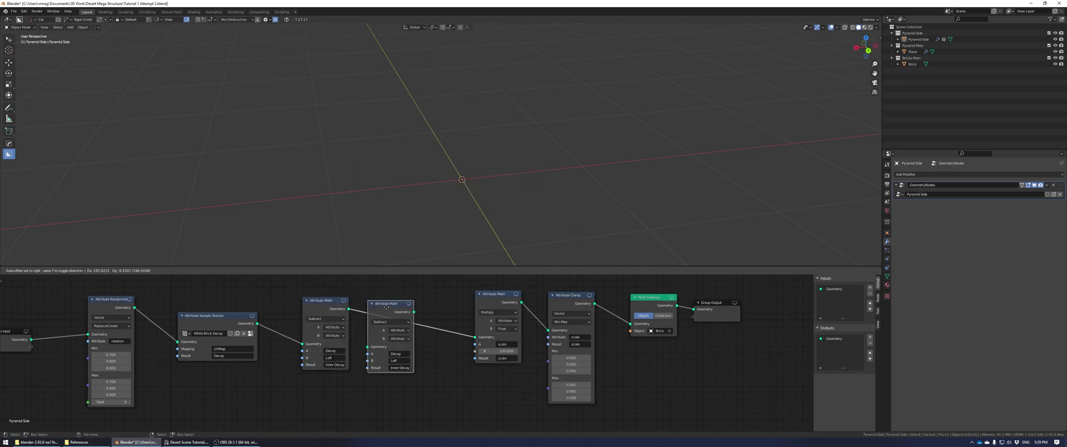
left_click(398, 309)
left_click(413, 353)
key("Caps_Lock")
type("Inner")
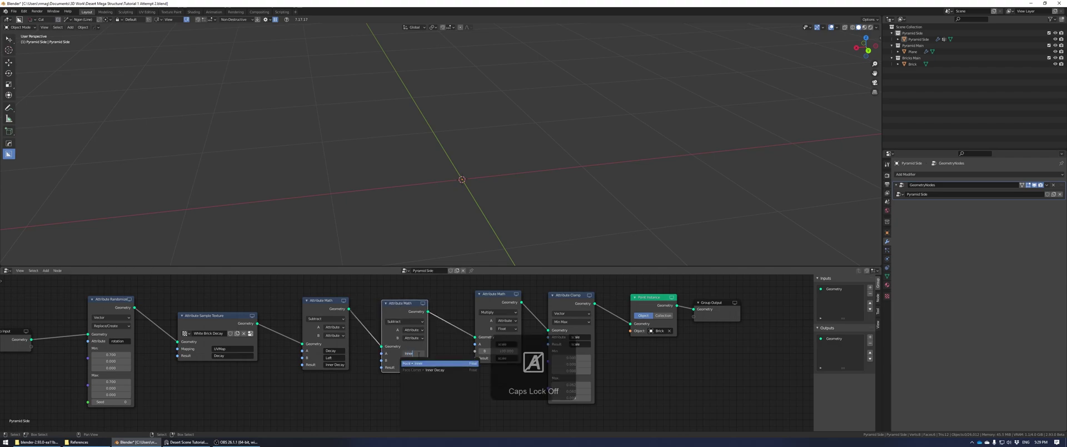
type(" Decay")
key("Return")
Set the second Subtract node's B input to Right and its result to scale.
left_click(420, 360)
key("Caps_Lock")
type("R")
key("Caps_Lock")
type("ight")
key("Return")
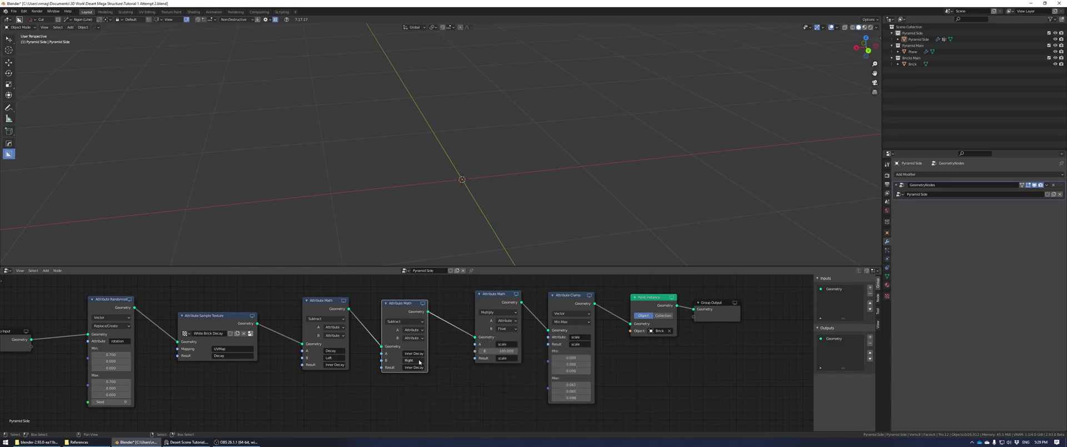
left_click(411, 367)
type("scale")
key("Return")
middle_click_drag(553, 190, 518, 189)
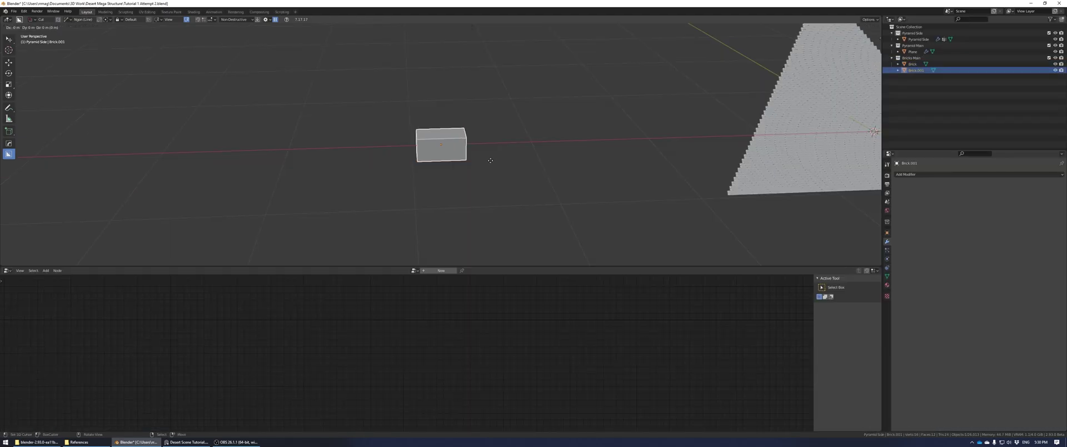
Duplicate the brick, place the copy beside the original along the X axis and rename it Brick Side.
key("shift+d")
key("x")
left_click(364, 168)
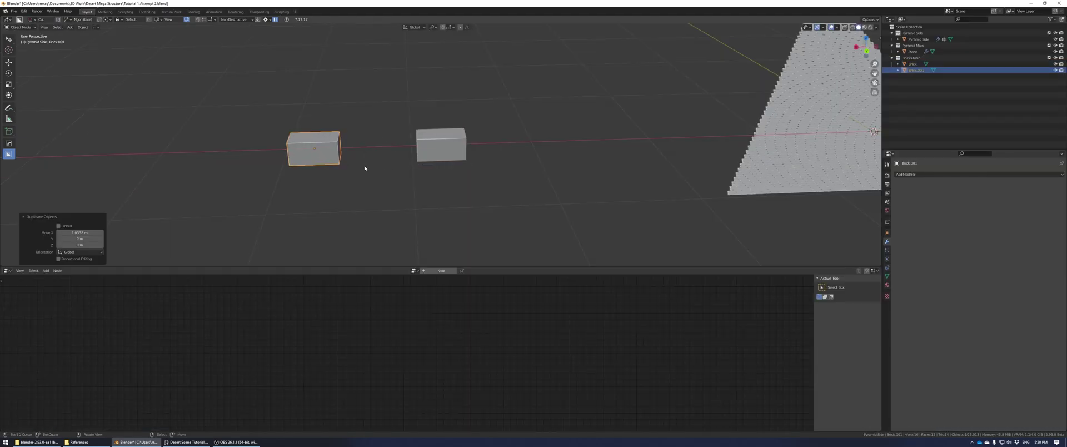
key("Caps_Lock")
type("S")
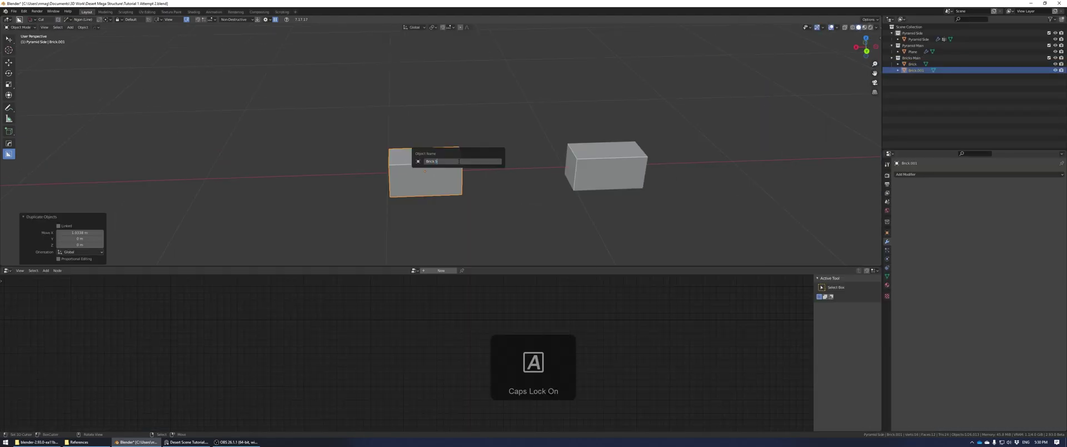
type("ide")
key("Return")
Move the math, clamp and Point Instance nodes away from the texture node and group them in a frame named Inner Bricks.
left_click_drag(352, 407, 624, 317)
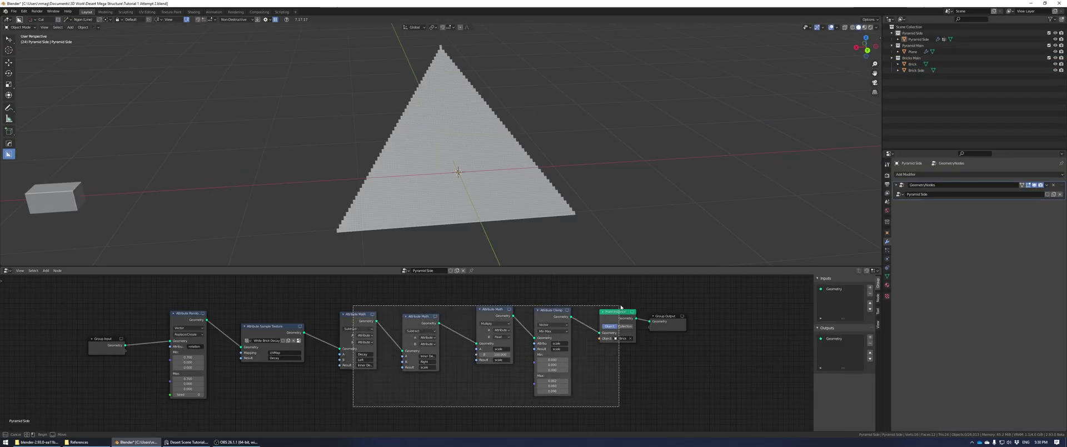
scroll(584, 328, "down", 1)
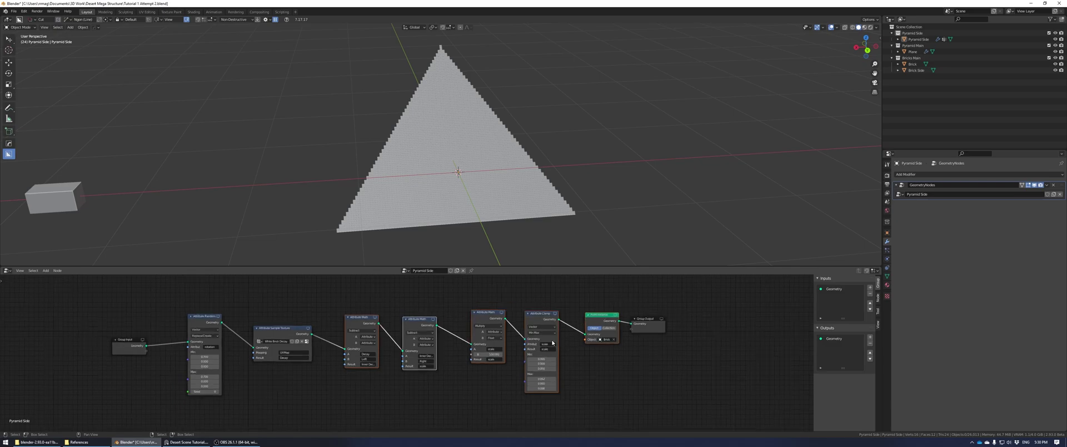
key("g")
mouse_move(454, 356)
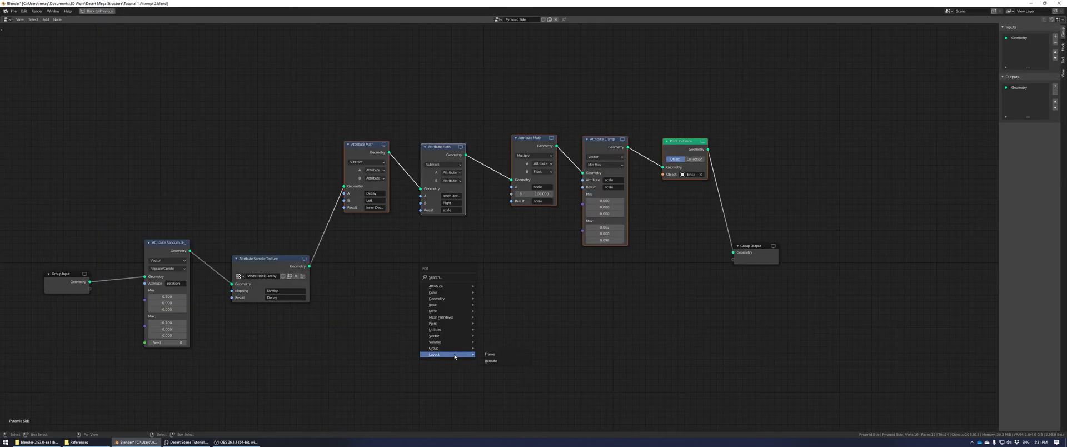
left_click(490, 354)
left_click(299, 87)
left_click_drag(362, 131, 689, 245)
left_click_drag(528, 155, 326, 86)
left_click(326, 86)
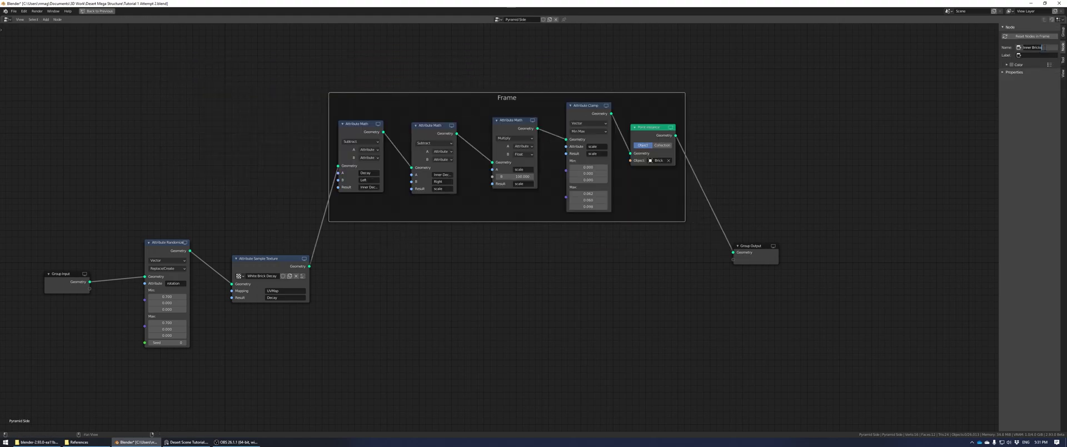
Duplicate the Inner Bricks frame with its nodes, place the copy below and rename and relabel it Left Bricks.
key("b")
left_click_drag(651, 75, 345, 199)
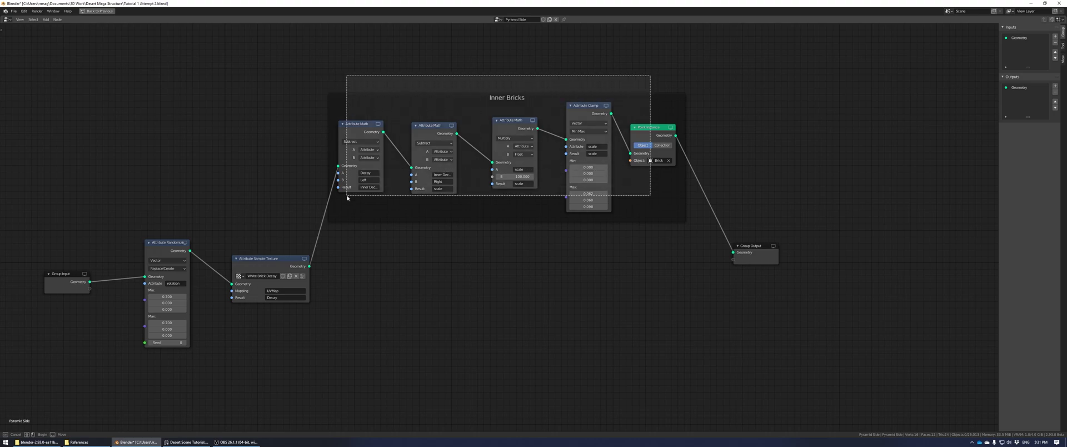
left_click(497, 113, "shift")
key("shift+d")
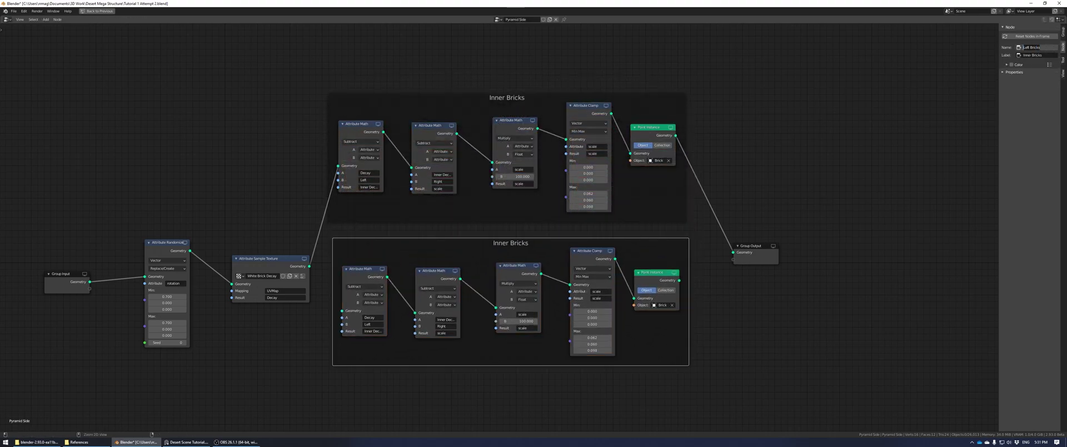
left_click(1047, 55)
key("Return")
Duplicate the Left Bricks frame below as Right Bricks, connect the Attribute Sample Texture output to both new chains and save the file.
scroll(451, 253, "down", 2)
middle_click_drag(451, 253, 457, 181)
key("shift+d")
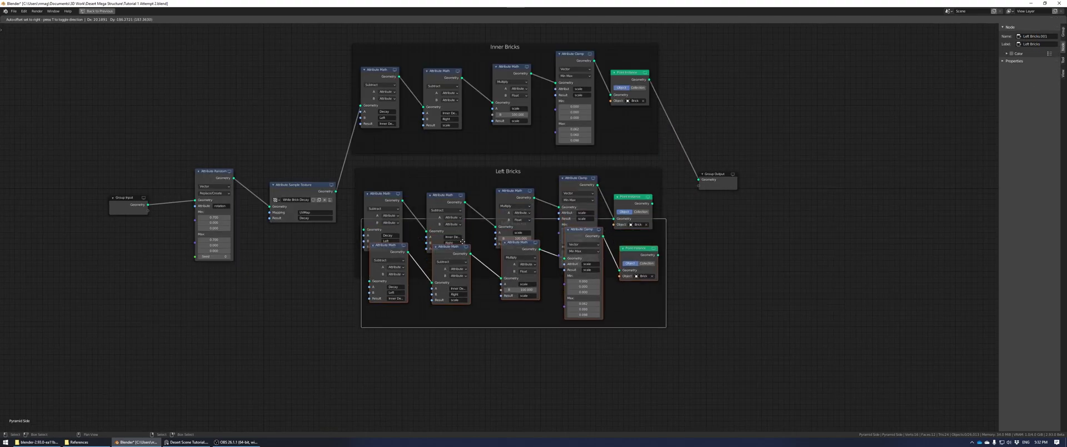
left_click(458, 302)
left_click(1028, 48)
type("Right Bricks")
key("ctrl+a")
key("Tab")
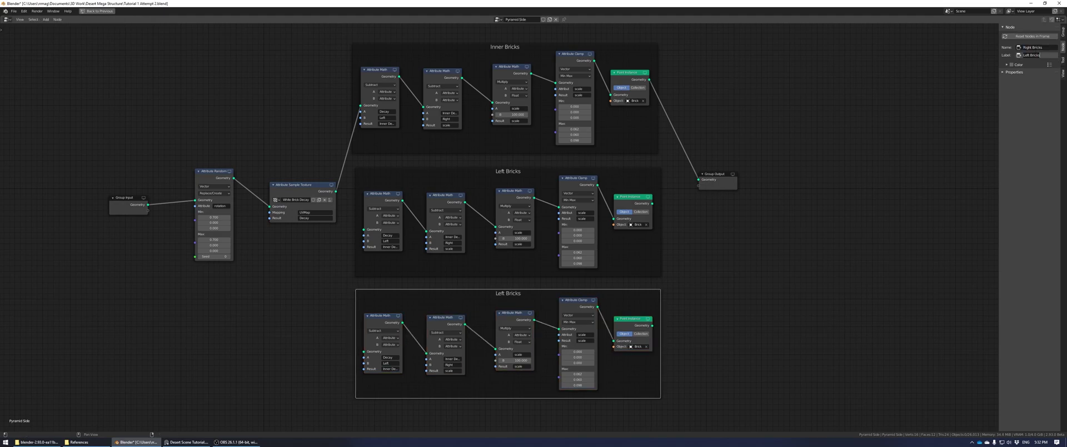
key("Return")
left_click_drag(334, 192, 364, 351)
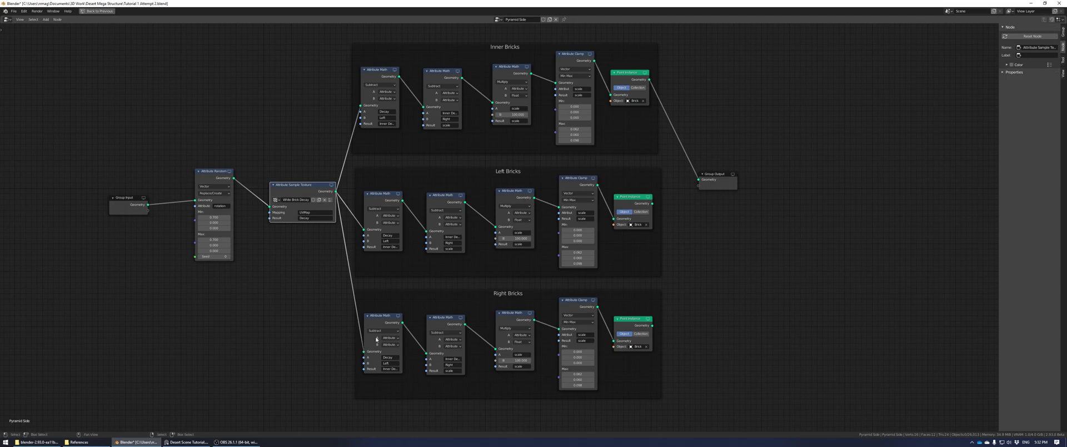
key("ctrl+s")
Replace the instanced object in the Left Bricks frame's Point Instance node with Brick Side.
scroll(671, 234, "up", 1)
left_click(671, 224)
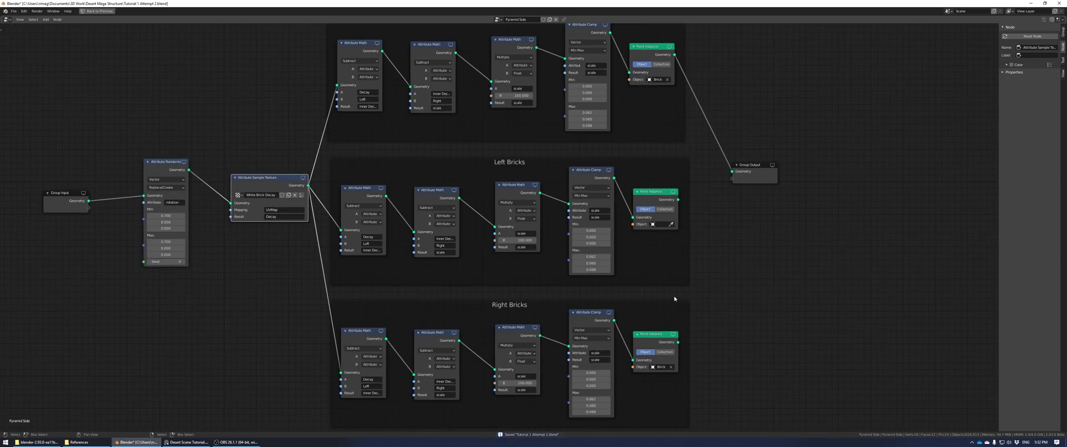
key("ctrl+space")
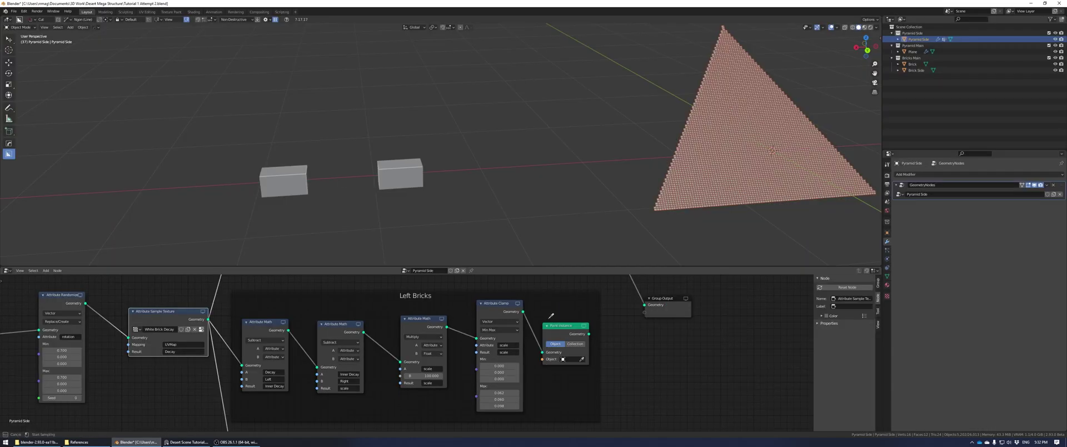
left_click(294, 175)
scroll(279, 371, "up", 1)
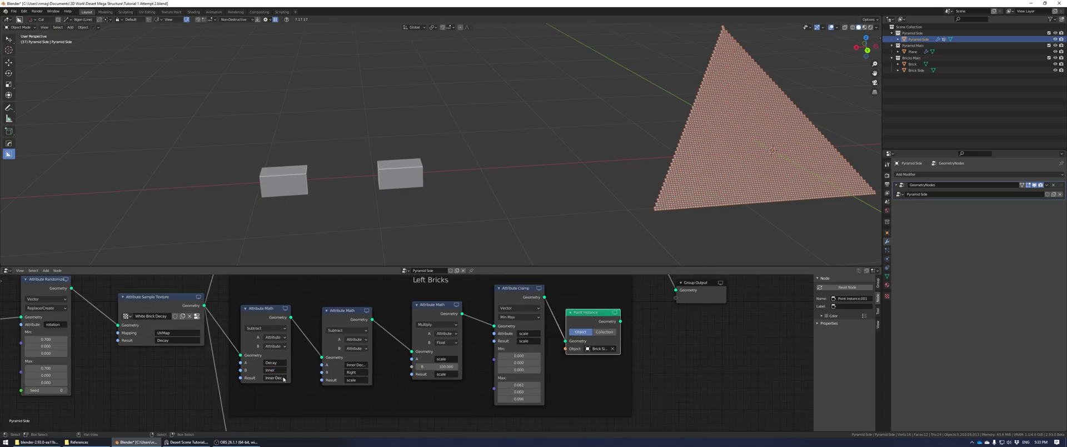
In Left Bricks, set the first Subtract node's result and the second Subtract node's A input to Left Decay.
left_click(275, 378)
type("Left")
key("Caps_Lock")
type("Decay")
key("Return")
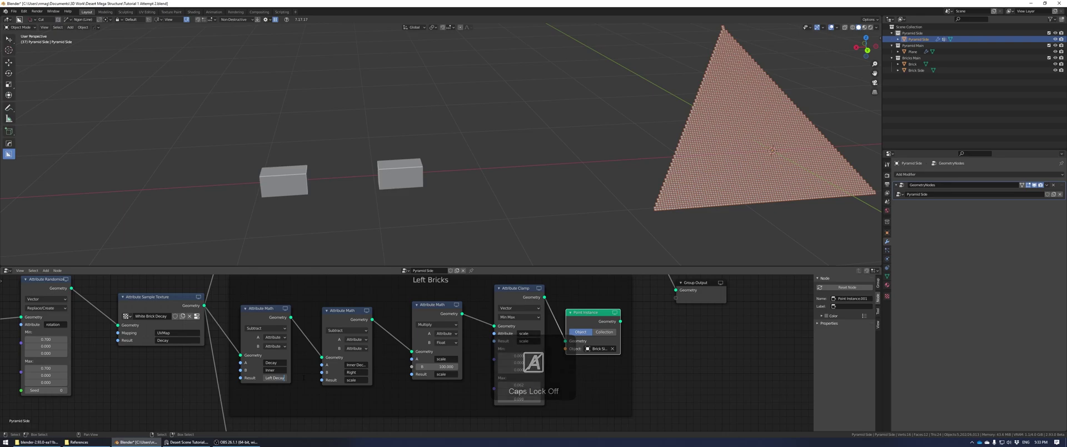
left_click(357, 365)
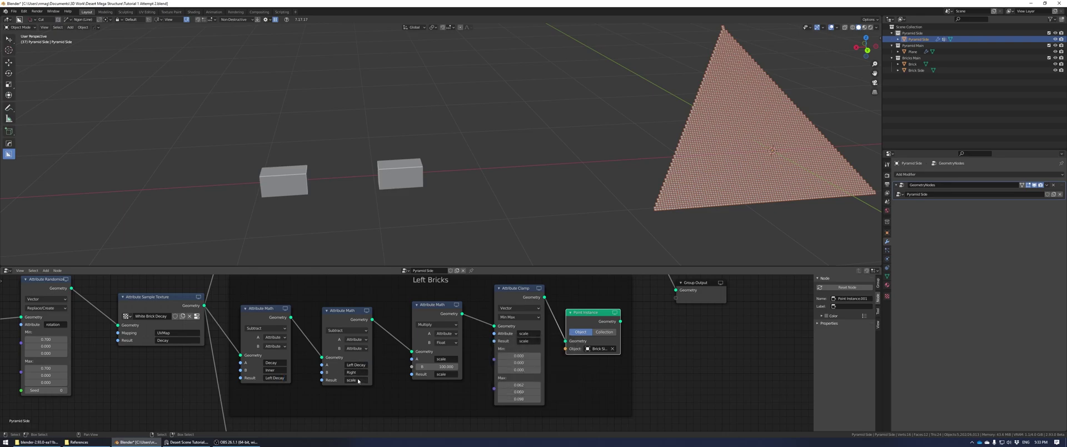
Connect the Left Bricks Point Instance to the Group Output and inspect the edge bricks on the main pyramid.
left_click_drag(492, 336, 544, 300)
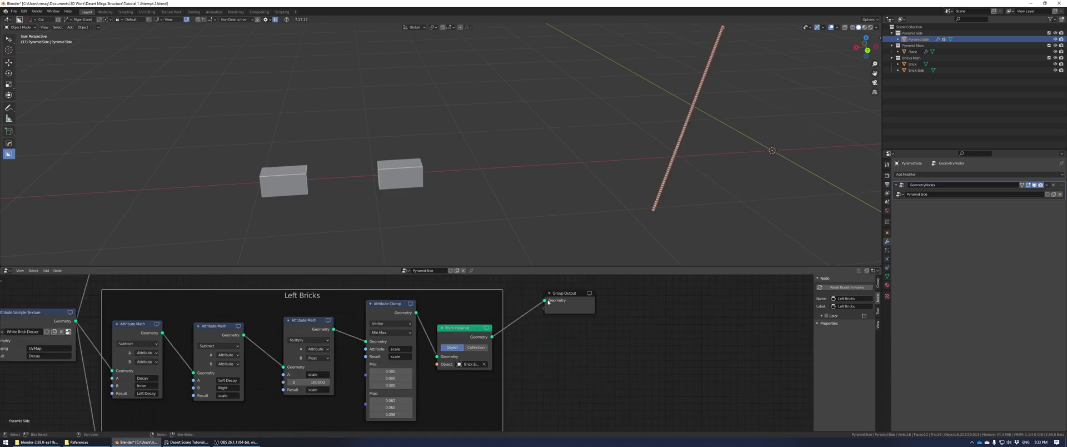
middle_click_drag(664, 111, 339, 167, "shift")
right_click(431, 122)
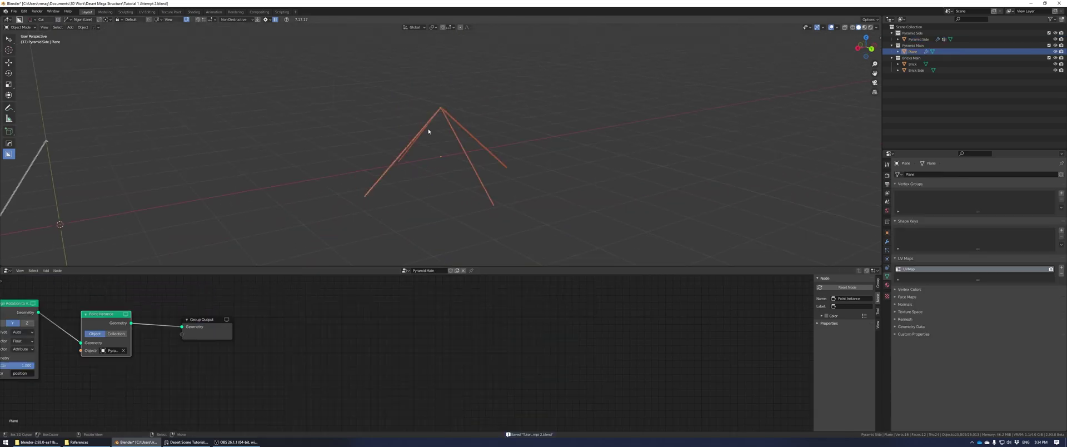
scroll(431, 123, "up", 8)
middle_click_drag(431, 124, 471, 85, "shift")
scroll(484, 76, "up", 6)
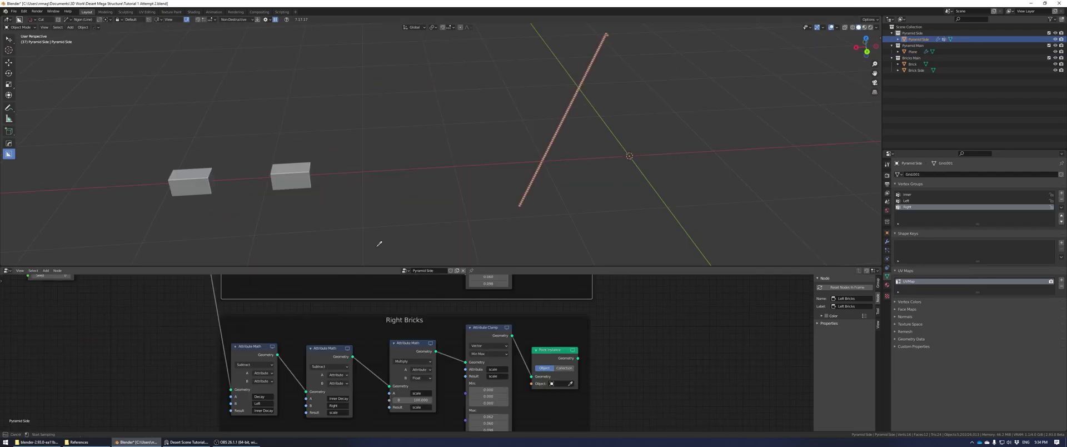
In Right Bricks, set the Point Instance object to Brick Side and the first Subtract node's result to Right Decay.
left_click(180, 177)
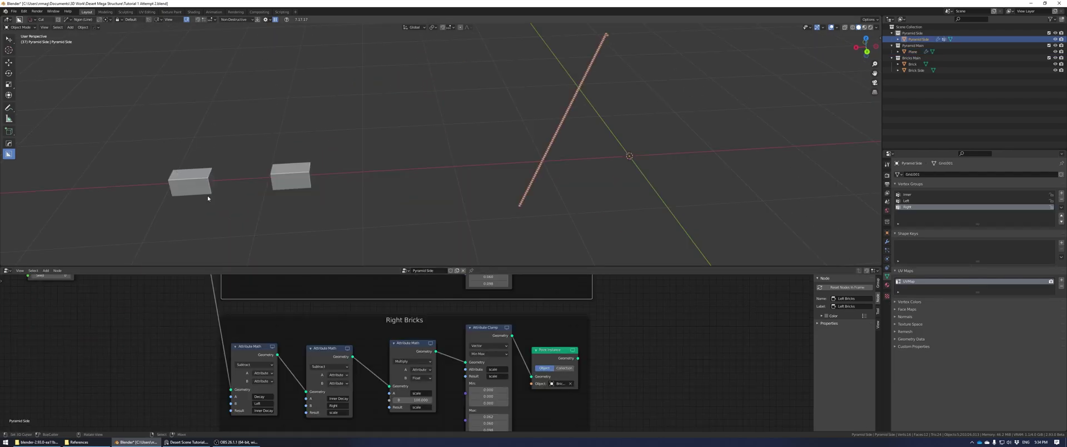
middle_click_drag(272, 405, 319, 375)
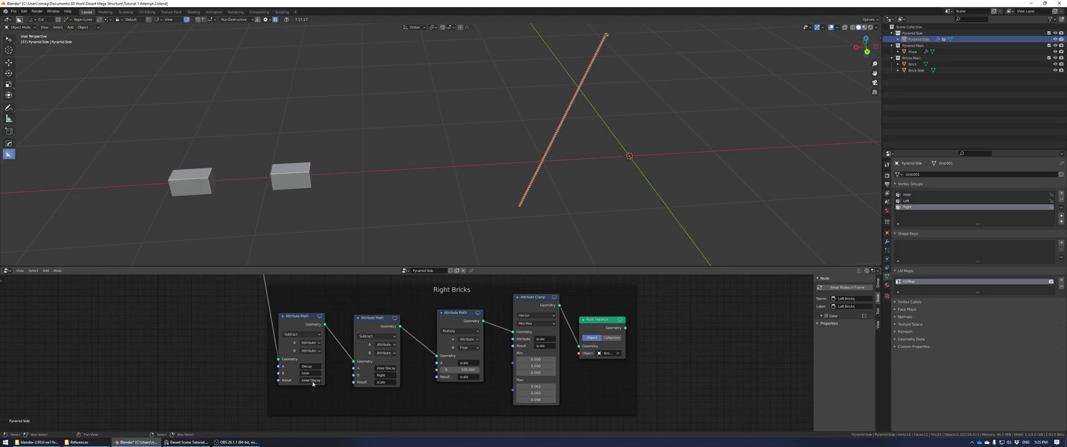
double_click(312, 381)
type("Right D")
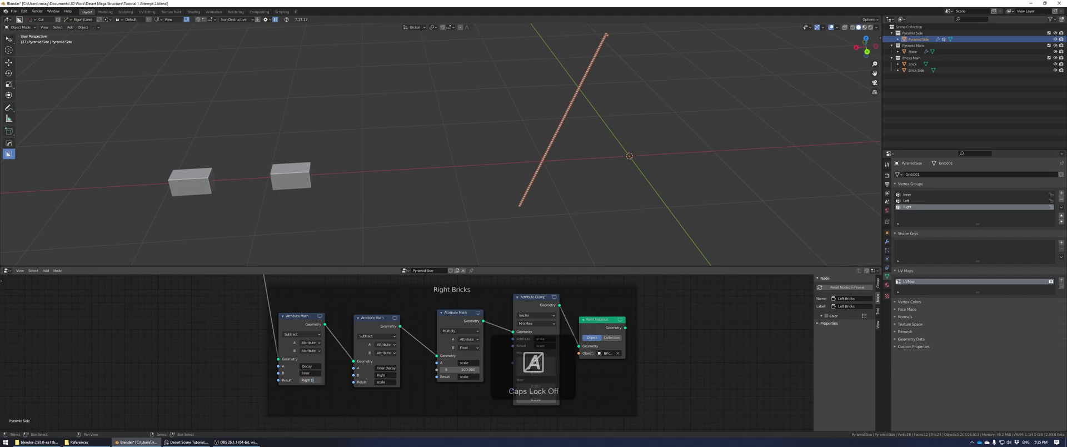
type("ecay")
key("Return")
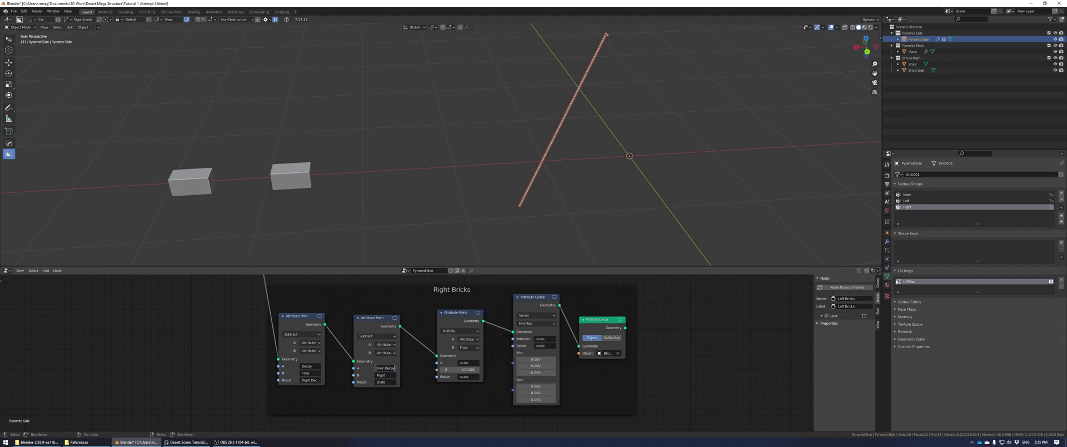
Set the second Subtract node in Right Bricks to take Right Decay as A and Left as B.
double_click(384, 368)
type("Right Decay")
key("Return")
double_click(385, 375)
type("Left")
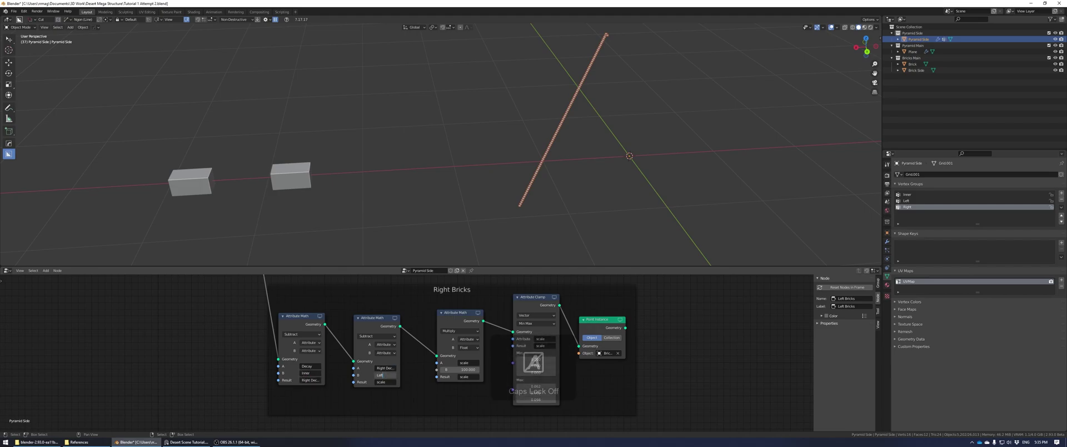
key("Return")
Connect the Right Bricks Point Instance to the Group Output, followed by the Inner Bricks Point Instance.
left_click_drag(398, 398, 417, 380)
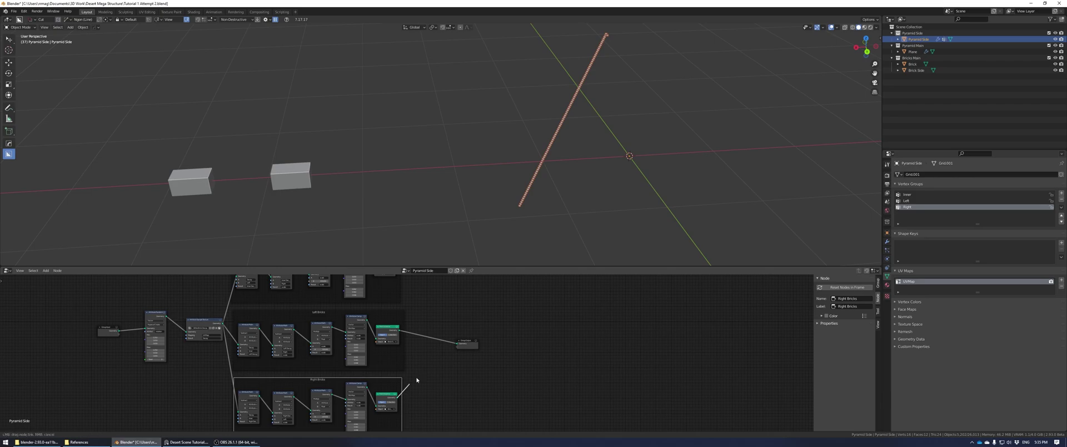
left_click_drag(458, 343, 458, 343)
left_click_drag(398, 282, 459, 365)
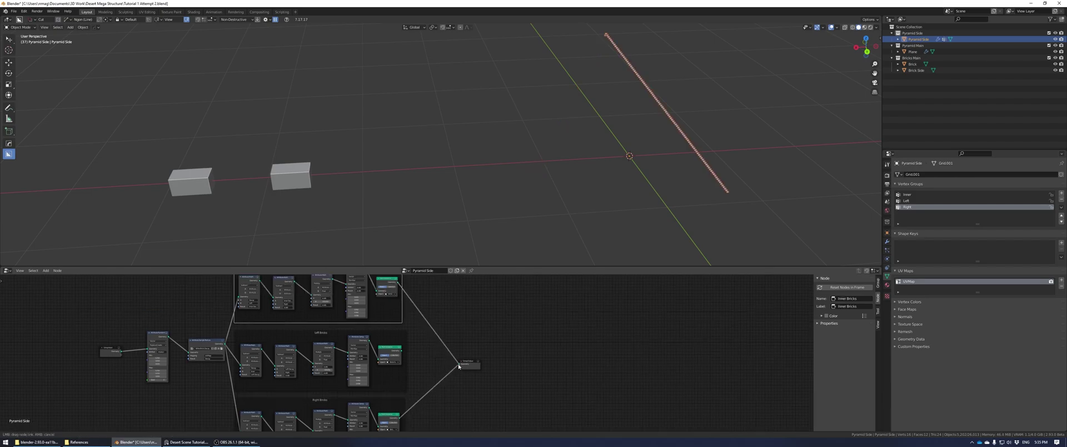
Insert a Join Geometry node before the Group Output and feed the Left Bricks and Right Bricks instances into it.
key("shift+a")
mouse_move(426, 308)
left_click(480, 315)
left_click(424, 346)
left_click_drag(401, 350, 424, 356)
middle_click_drag(421, 369, 420, 349)
left_click_drag(399, 398, 425, 335)
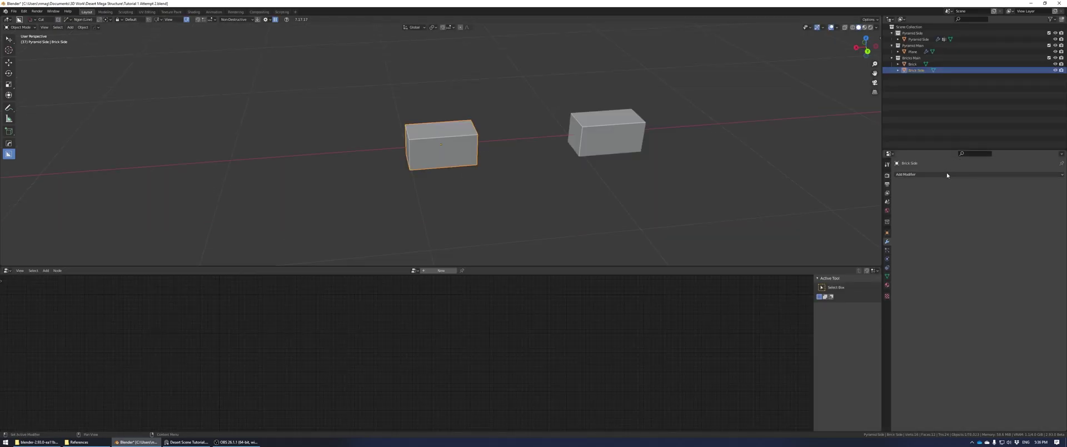
Add a Boolean modifier with the Fast solver to Brick Side, and add a cube shifted along X and named Side Brick Boolean.
left_click(947, 175)
left_click(948, 205)
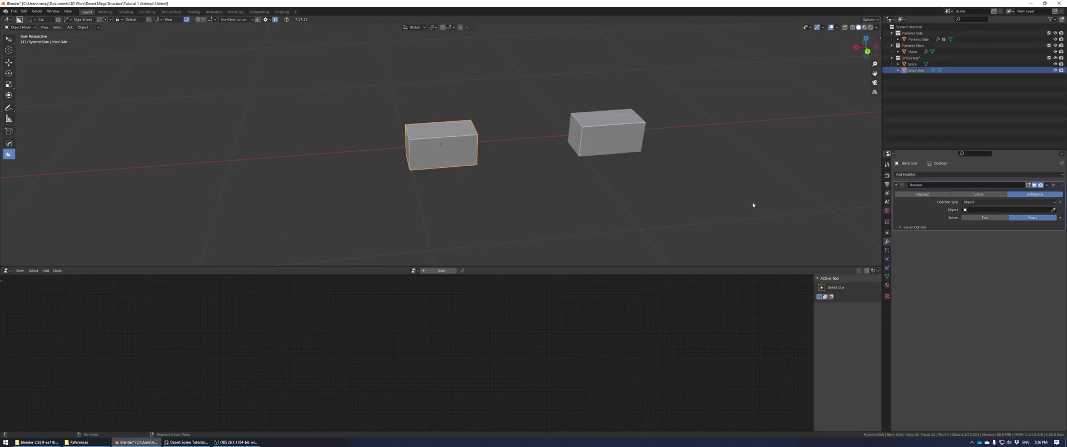
key("shift+a")
mouse_move(322, 175)
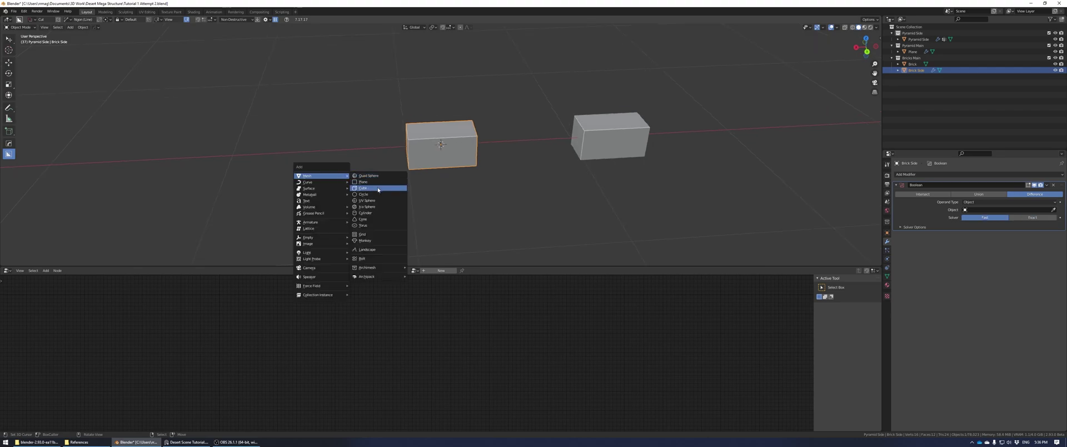
left_click(379, 188)
key("F2")
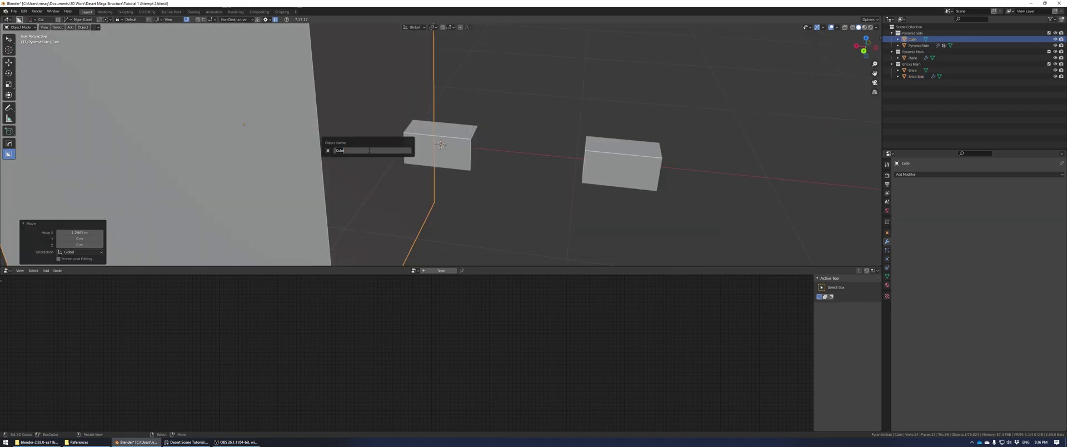
key("Caps_Lock")
type("Side Brick Boolean")
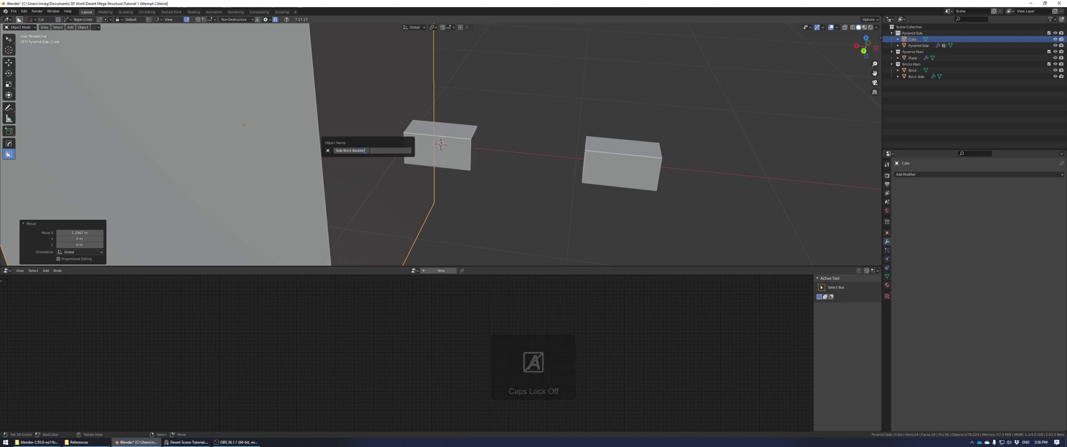
key("Return")
Set Side Brick Boolean as the object of Brick Side's Boolean modifier and display that cube only as an outline in the viewport.
left_click(423, 153)
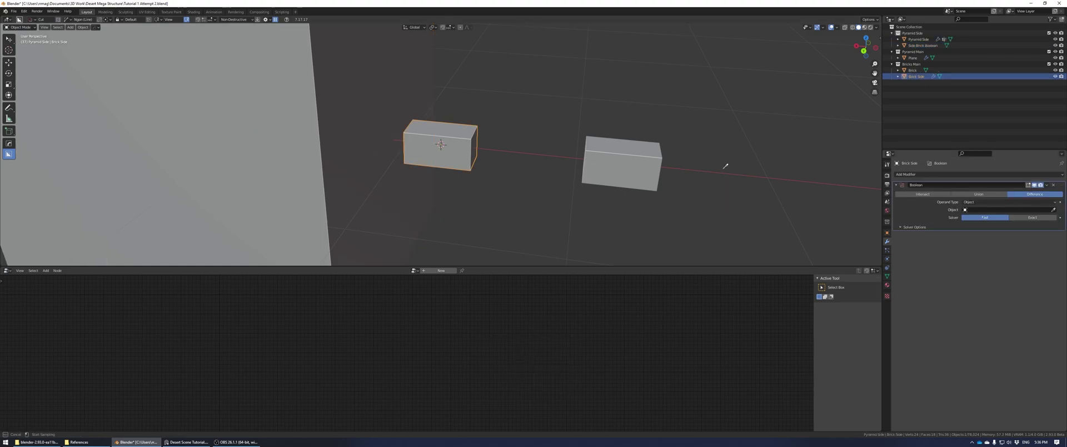
left_click(350, 93)
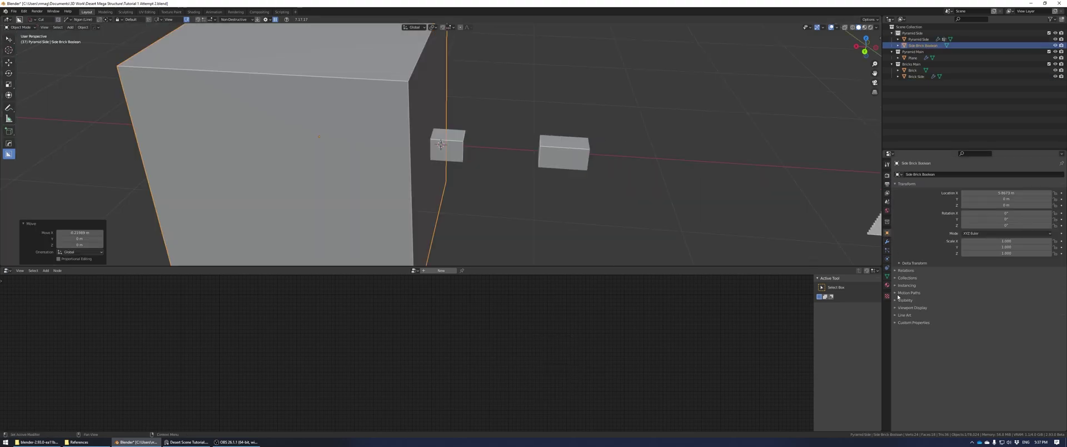
left_click(901, 307)
left_click(982, 373)
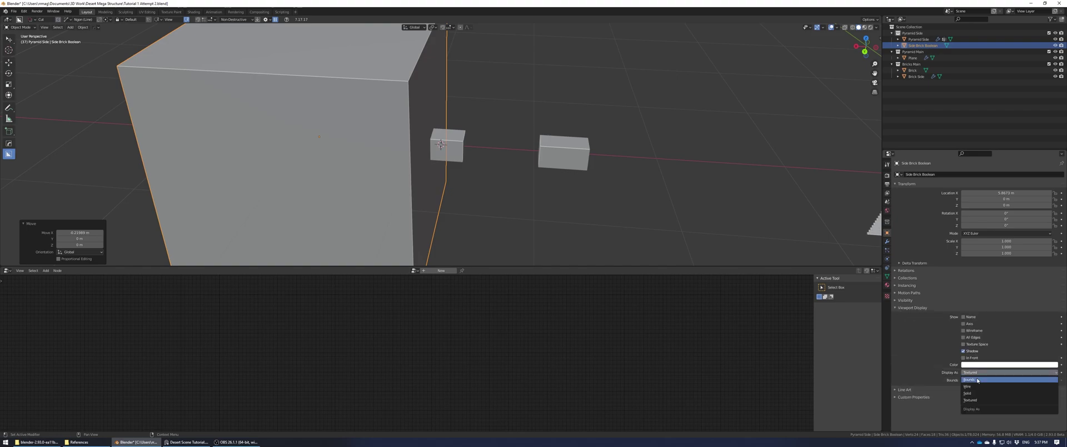
left_click(992, 395)
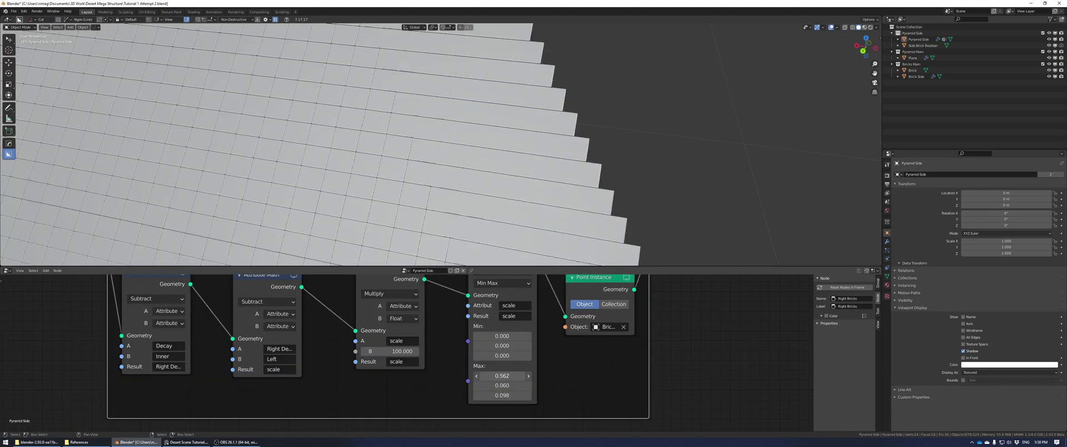
Set the maximum X value of the Attribute Clamp node in Right Bricks to 0.062.
left_click_drag(502, 376, 513, 378)
left_click(513, 377)
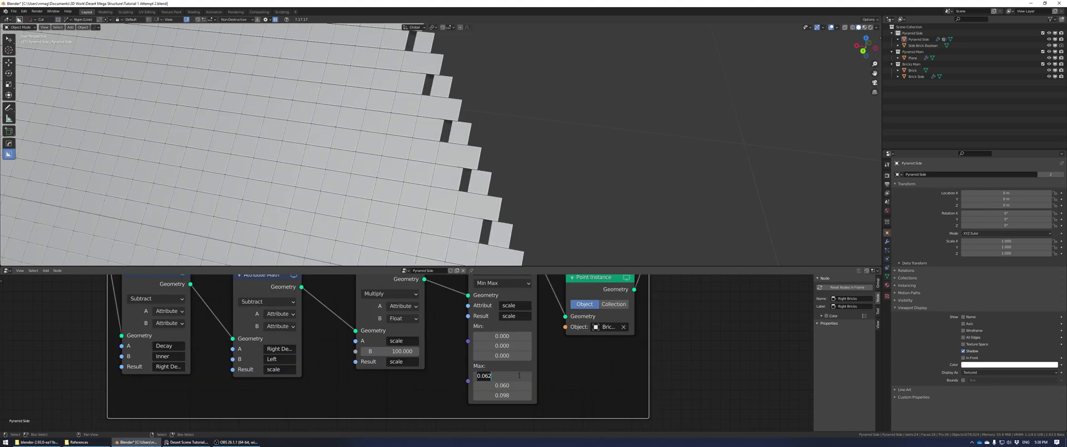
key("Return")
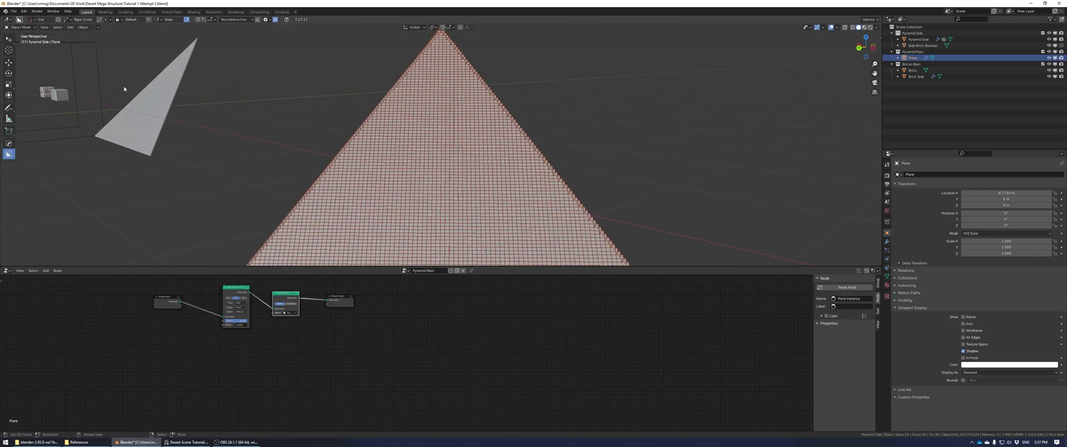
Scale the Side Brick Boolean cube to about 0.5, shift it along X, and tilt it around Y to angle the edge bricks' cut.
left_click(108, 81)
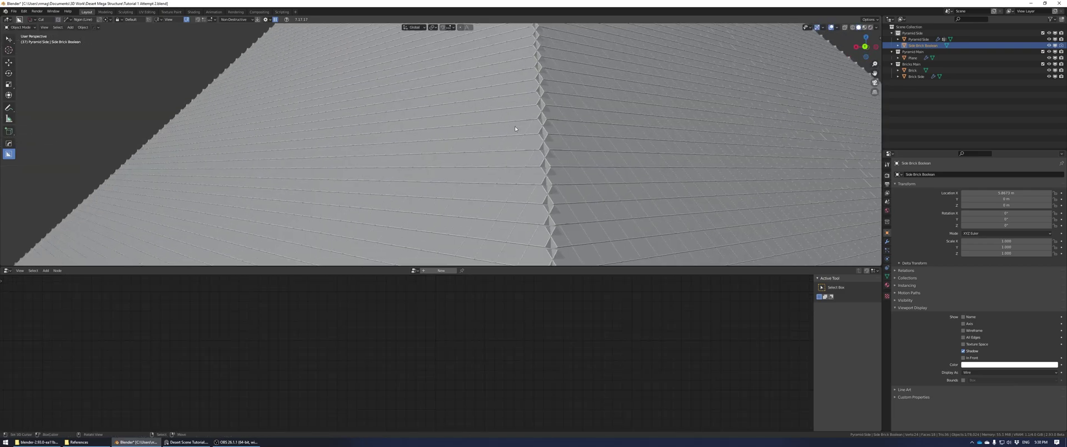
key("g")
key("x")
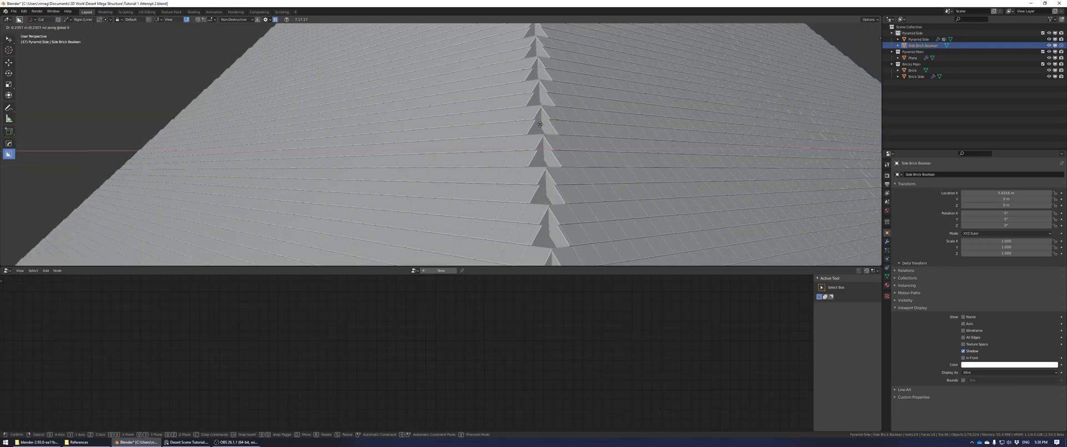
key("s")
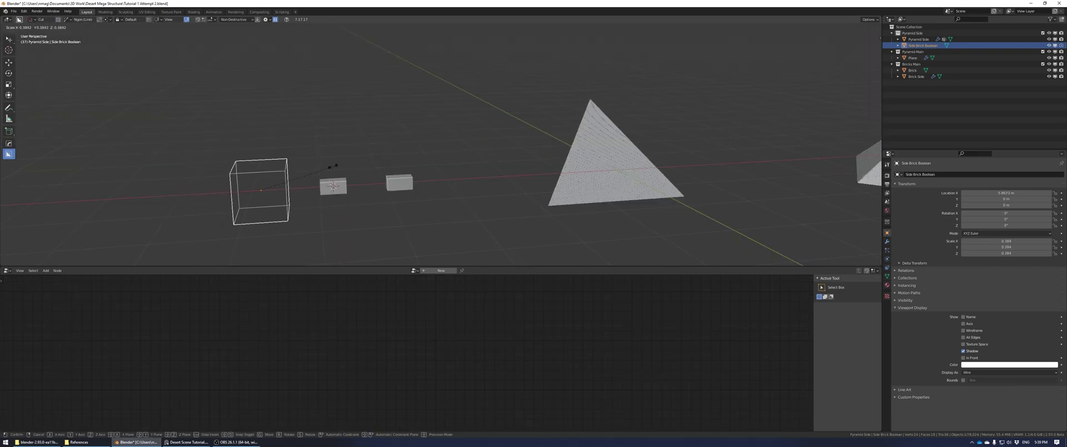
left_click(330, 168)
key("g")
key("z")
key("x")
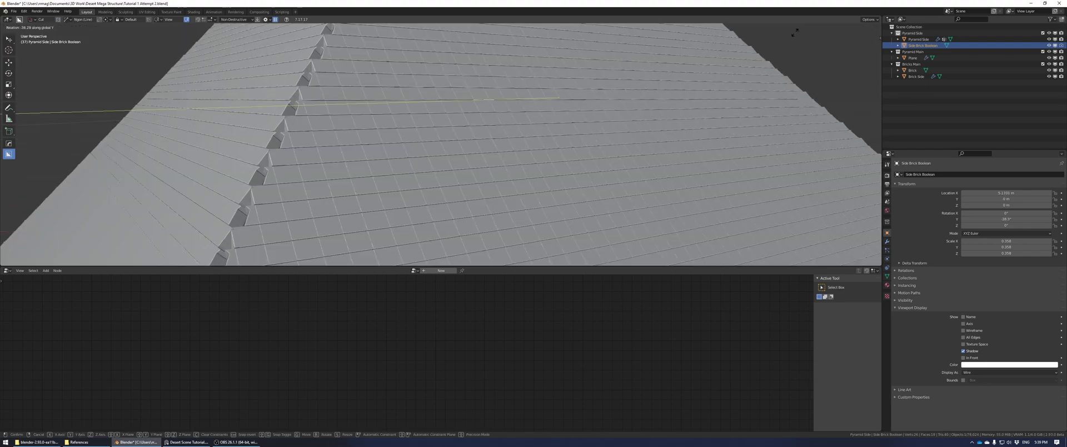
key("Return")
Reposition the Side Brick Boolean cube along X and Z and rotate it around Y and X to match the pyramid corner.
key("g")
key("x")
key("z")
key("Return")
key("r")
key("y")
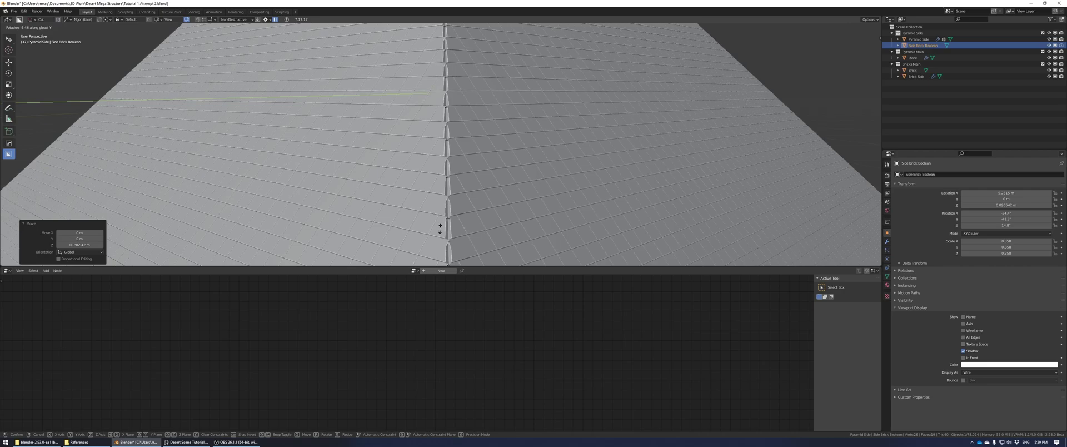
key("x")
key("Return")
Fine-tune the Side Brick Boolean cube's X rotation and X position to tighten the seam between the two pyramid sides.
key("r")
key("x")
left_click(702, 109)
key("g")
key("x")
left_click(582, 111)
key("r")
key("x")
left_click(536, 86)
Adjust the Side Brick Boolean cube's rotation and position on Y, clear the selection, and save the file.
key("r")
key("y")
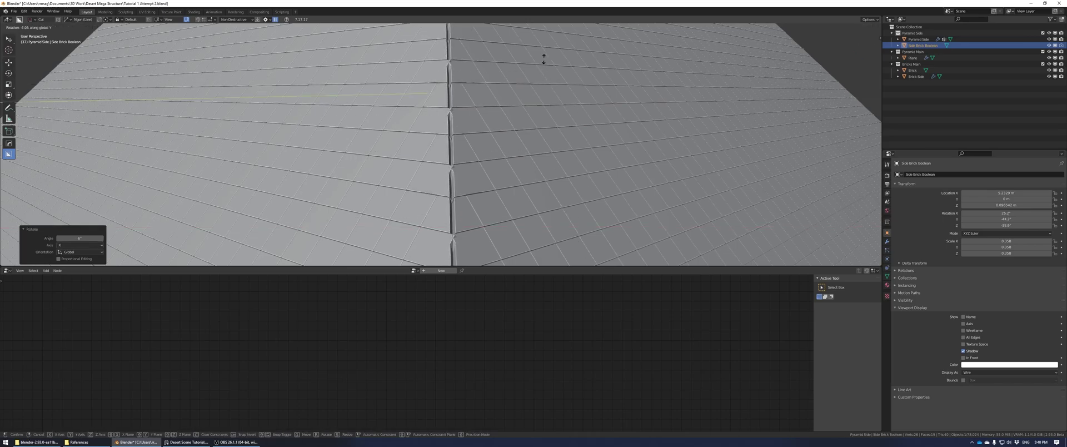
key("Return")
key("g")
key("y")
left_click(604, 99)
key("alt+a")
key("ctrl+s")
scroll(534, 111, "up", 6)
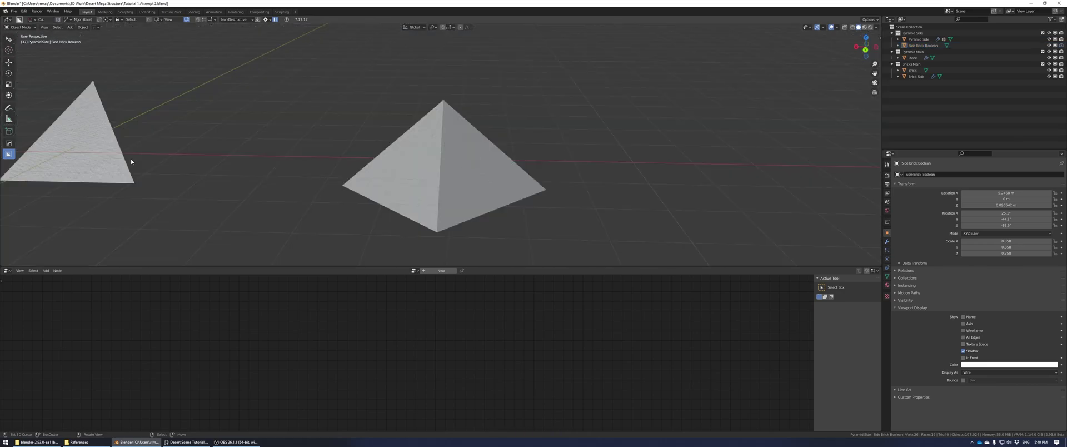
Scale the entire Pyramid Side mesh slightly along X in Edit Mode, then return to Object Mode.
left_click(131, 159)
key("Tab")
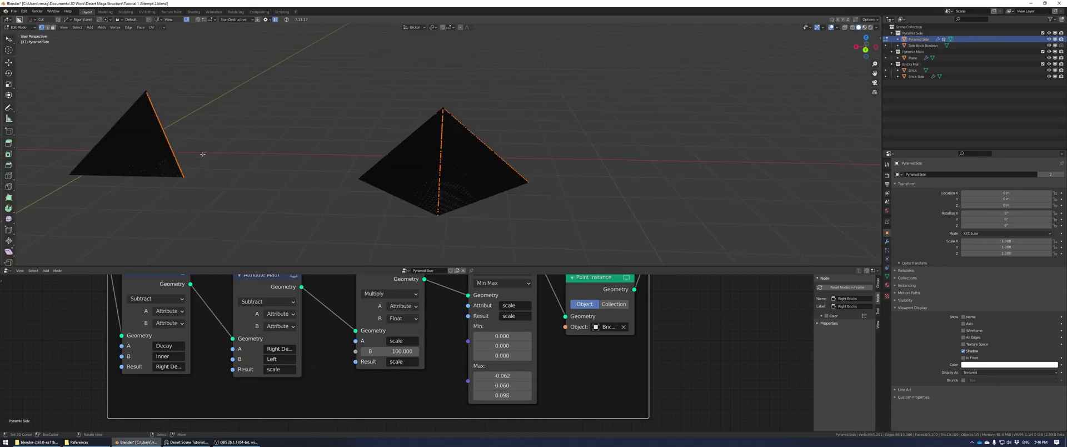
key("a")
scroll(444, 158, "up", 8)
key("s")
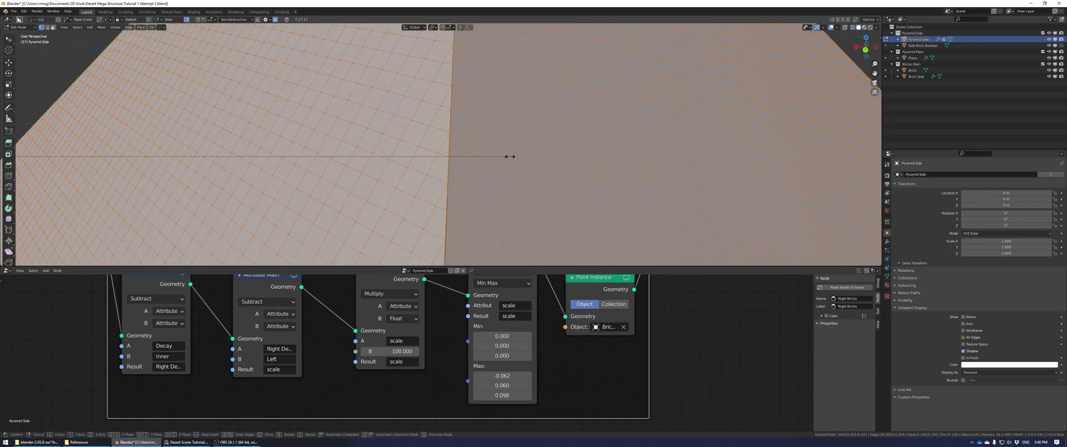
key("x")
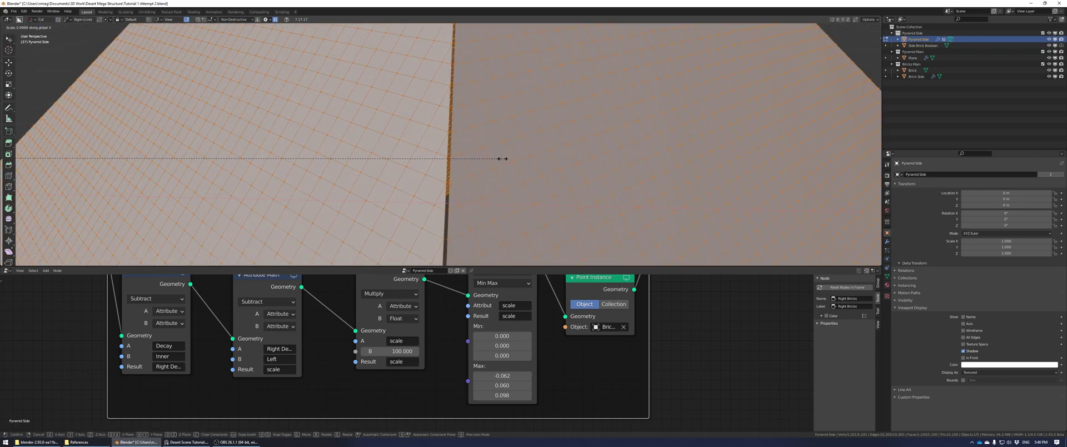
left_click(499, 128)
key("Tab")
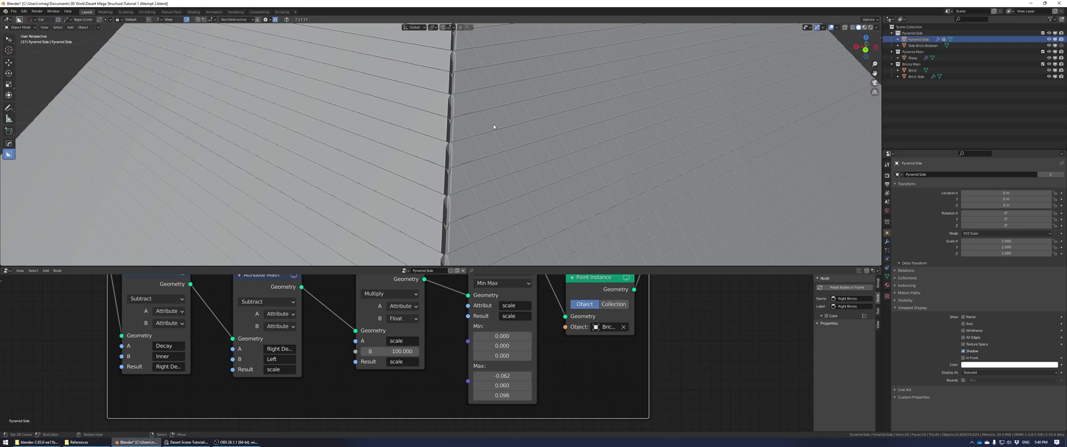
Move the Side Brick Boolean cube along X to narrow the gap between bricks at the pyramid corner.
scroll(493, 127, "down", 14)
right_click(173, 135)
scroll(458, 158, "up", 13)
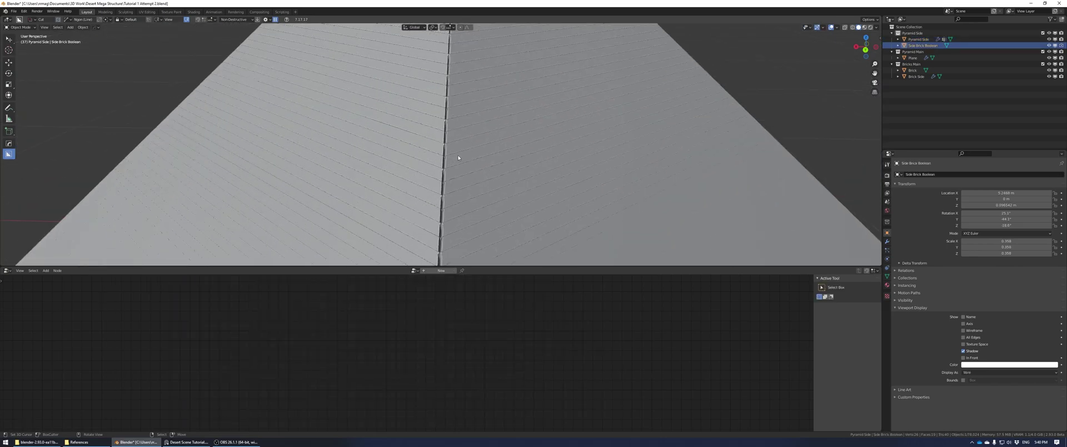
scroll(458, 158, "up", 6)
key("g")
key("x")
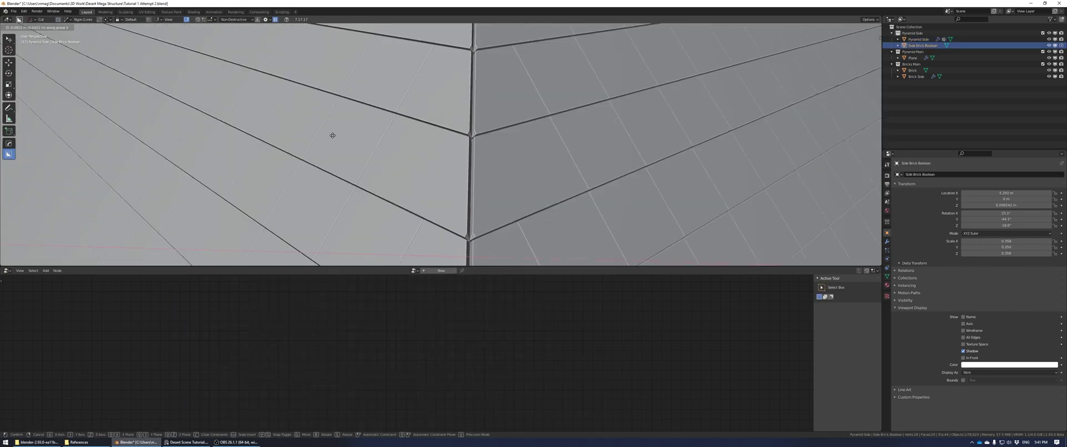
left_click(332, 135)
scroll(332, 135, "down", 10)
scroll(448, 184, "up", 4)
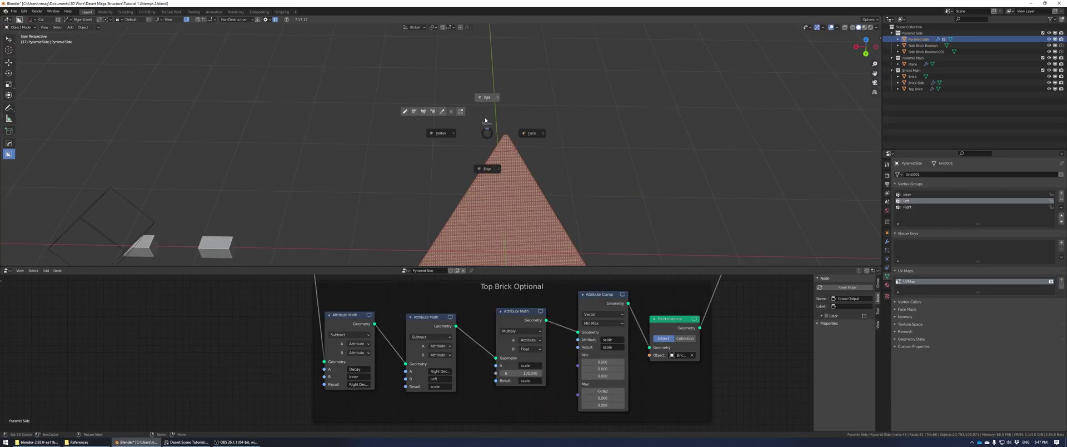
Add a vertex group named Top to the Pyramid Side mesh in Edit Mode.
key("Tab")
middle_click_drag(612, 137, 539, 202)
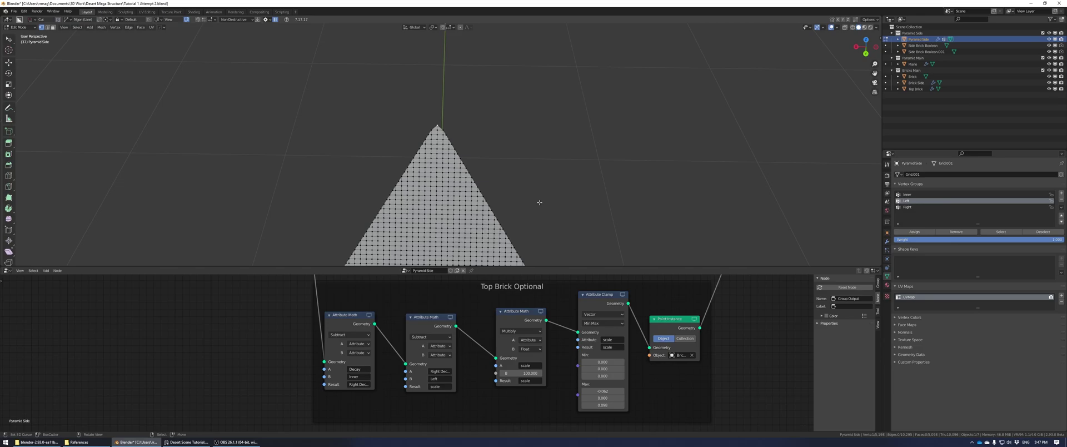
left_click(916, 207)
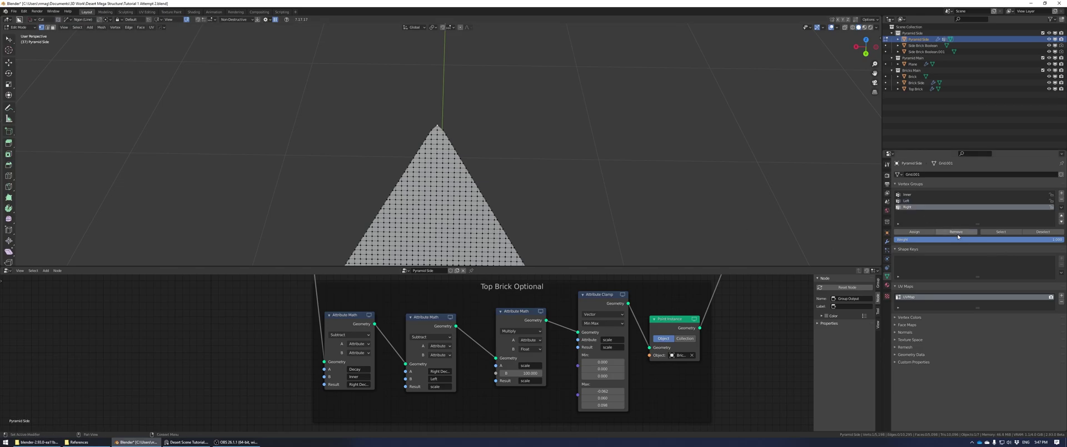
left_click(915, 195)
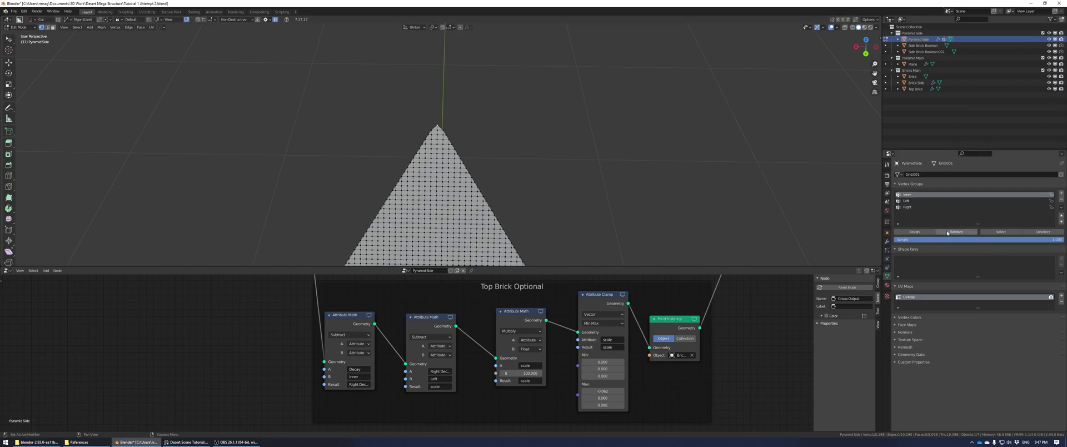
left_click(1061, 193)
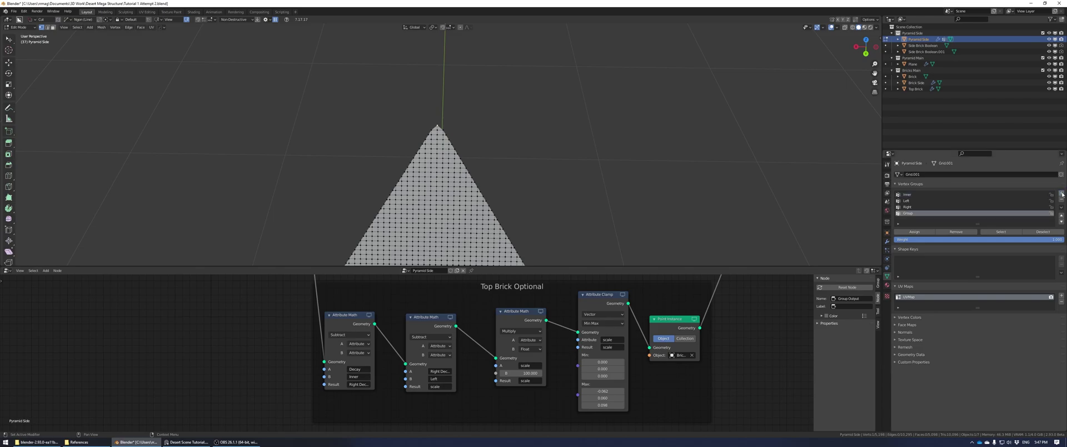
double_click(908, 214)
type("Top")
key("Return")
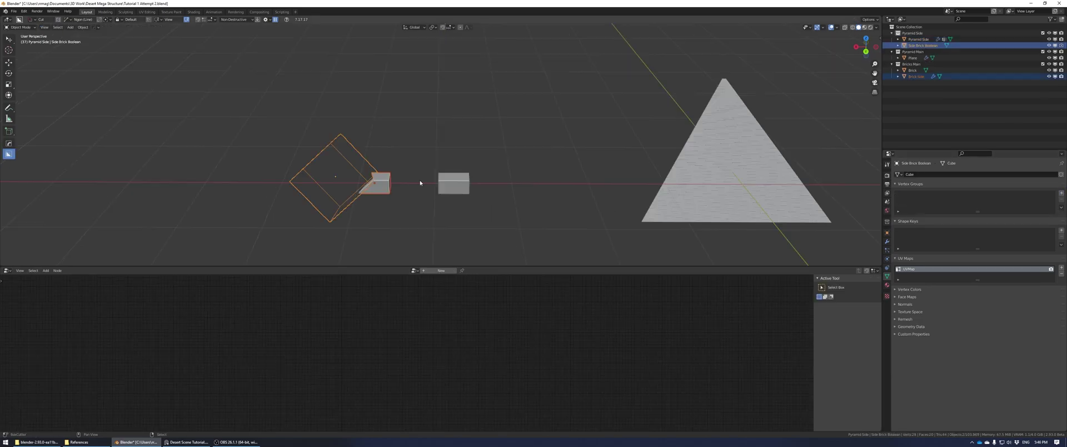
Duplicate Brick Side together with its Boolean cube along X and rename the brick copy Top Brick.
key("shift+d")
key("y")
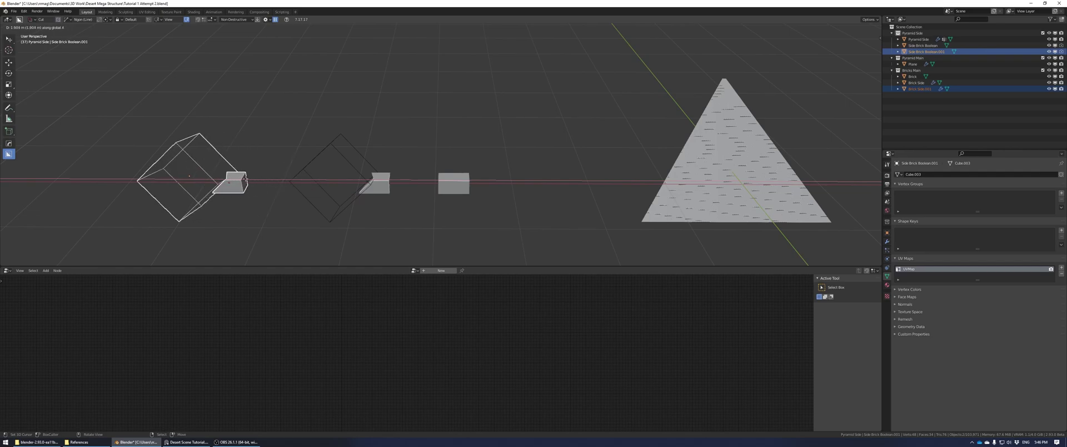
key("F2")
type("Top B")
key("Caps_Lock")
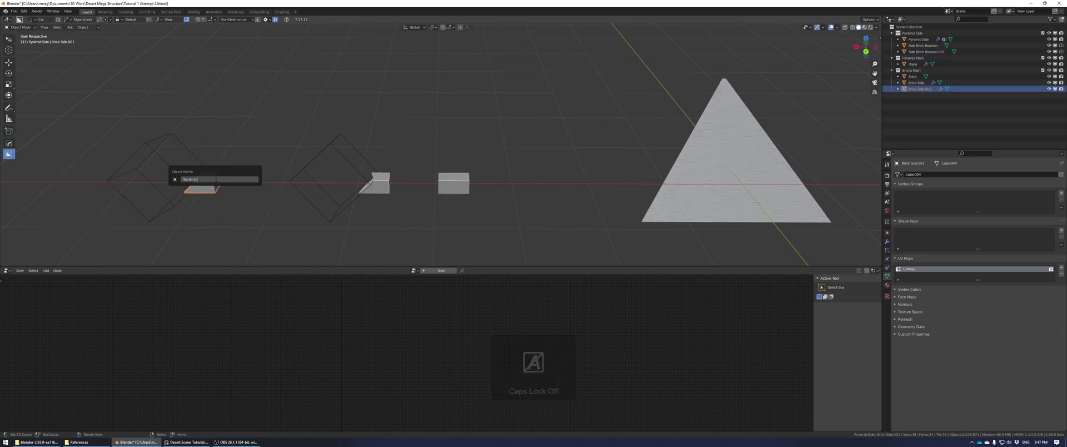
key("Return")
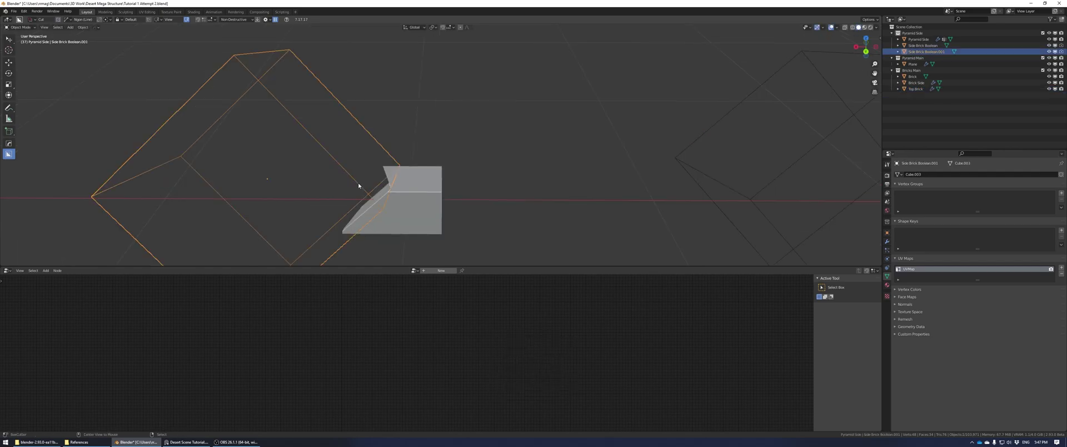
Clear the rotation of the duplicated Boolean cube beside Top Brick.
key("alt+r")
scroll(419, 147, "down", 2)
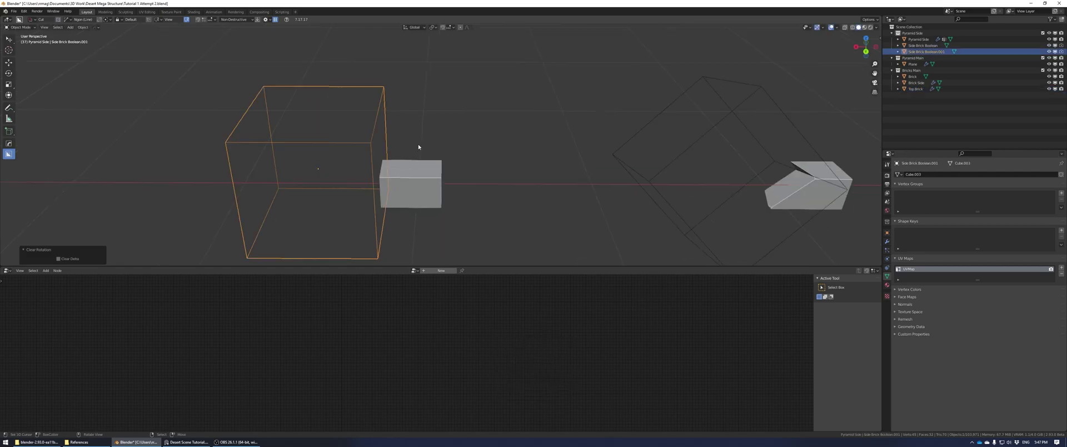
Duplicate the Right Bricks node frame below the original and label the copy Top Bricks (Optional).
left_click(382, 338)
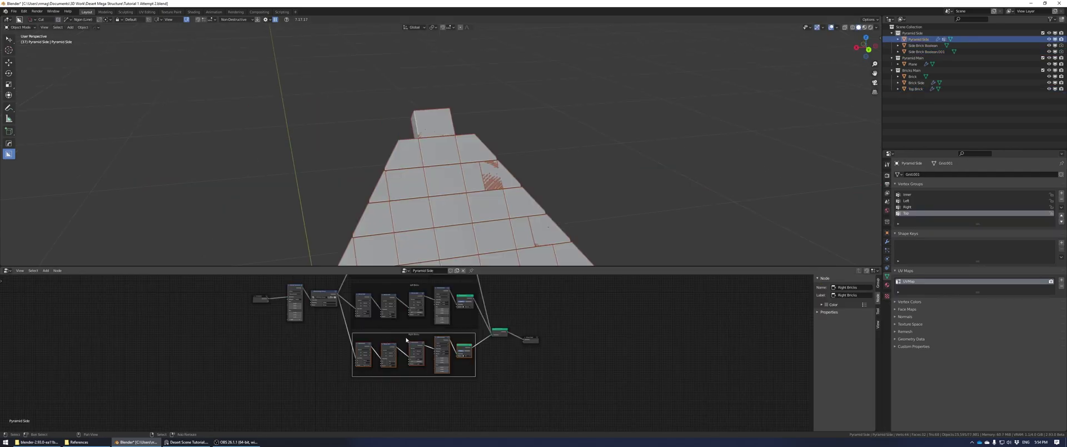
key("shift+d")
left_click(412, 393)
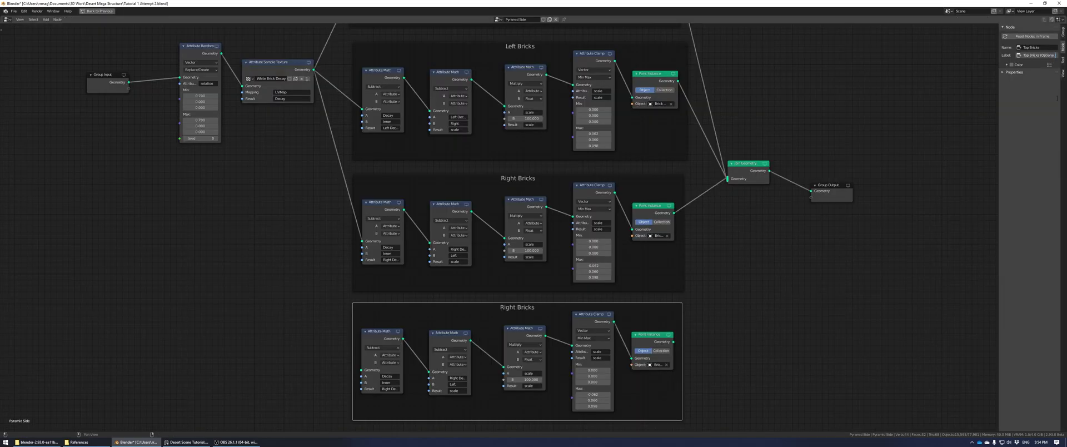
key("Return")
Feed Attribute Sample Texture into the Top Bricks frame, and use Top Decay as the first Subtract node's Result and the second's A.
left_click_drag(315, 91, 362, 391)
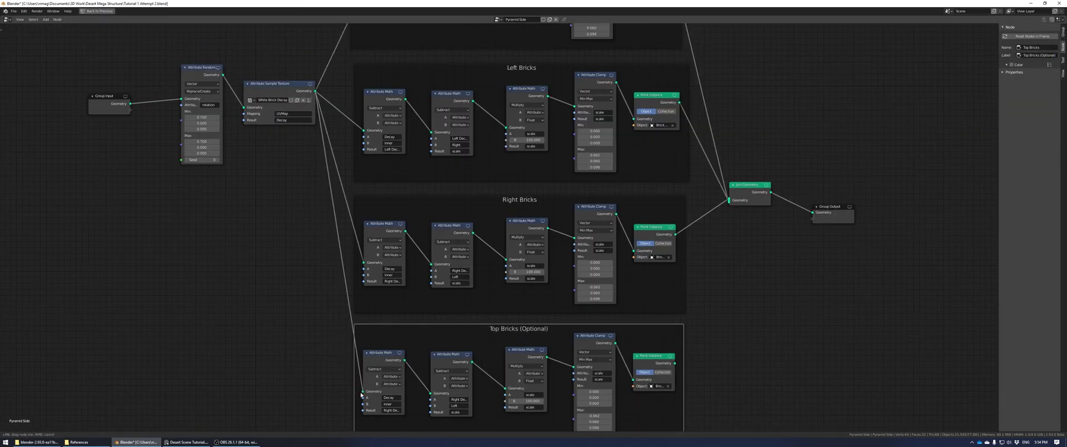
scroll(415, 409, "up", 2)
middle_click_drag(415, 409, 414, 387)
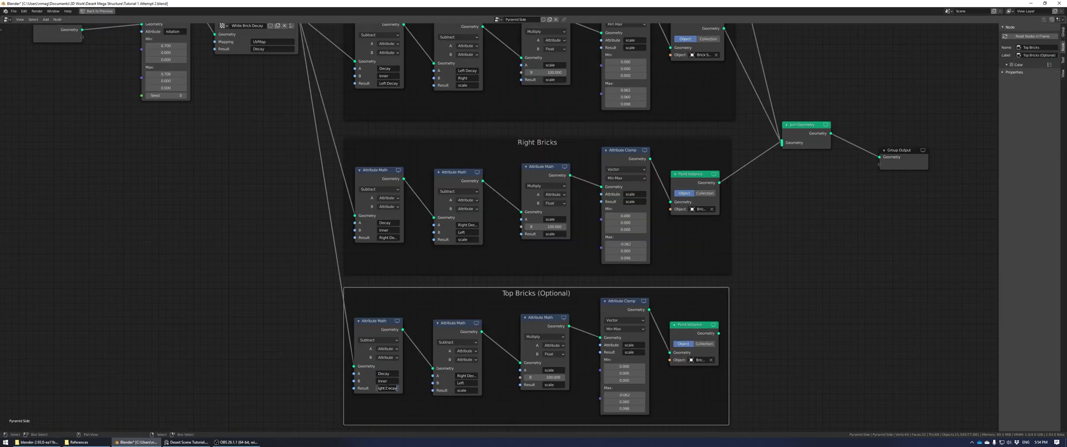
key("Caps_Lock")
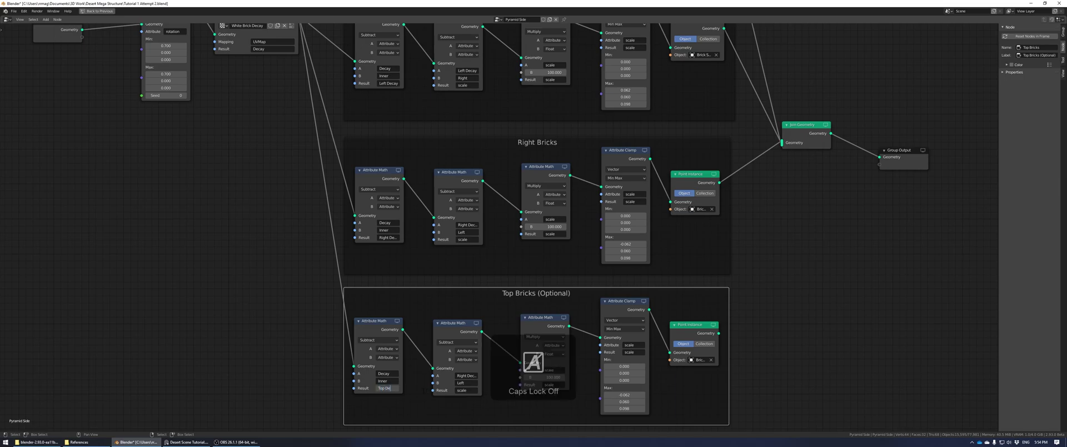
type("y")
key("Return")
type("Top Decay")
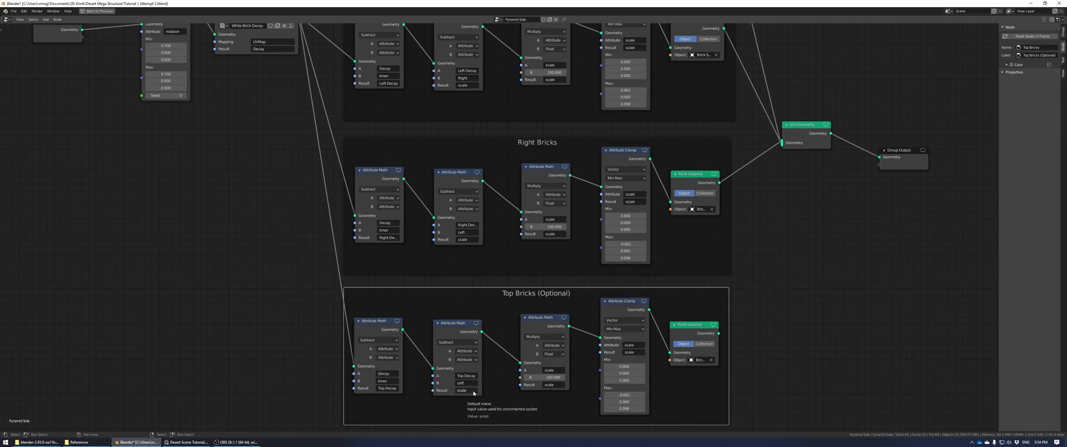
Set the second Top Bricks Subtract node's Result to Top Decay and insert a duplicate of it before the Multiply node.
left_click(445, 322)
key("shift+d")
left_click(490, 334)
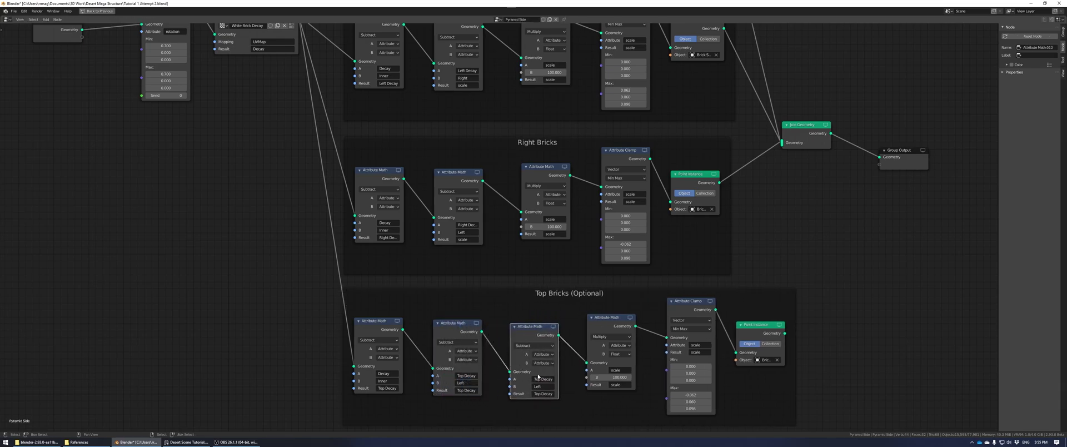
Connect the Top Bricks Point Instance directly to the Group Output and restore the normal editor layout.
middle_click_drag(763, 245, 644, 269)
left_click_drag(666, 358, 761, 182)
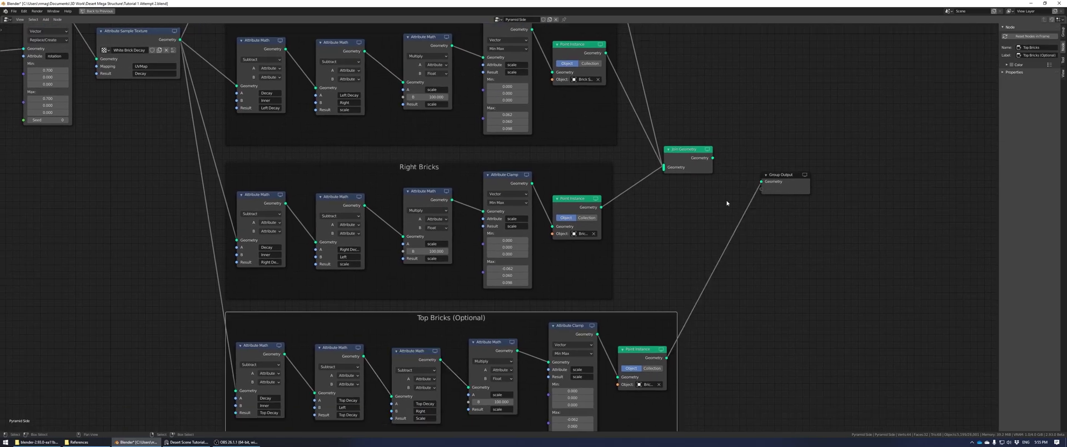
key("ctrl+space")
Set the Result attribute of the third Top Bricks Subtract node to lowercase scale.
scroll(601, 196, "down", 10)
scroll(524, 194, "up", 8)
left_click(381, 392)
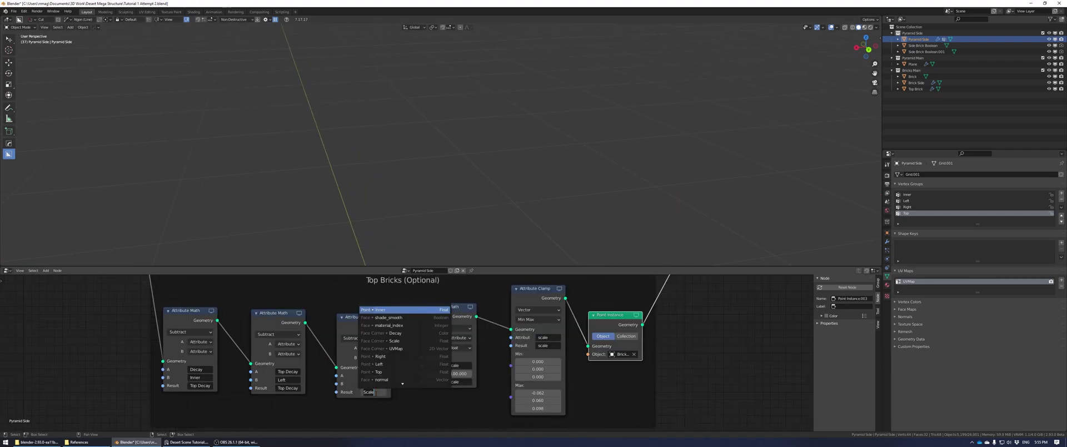
type("s")
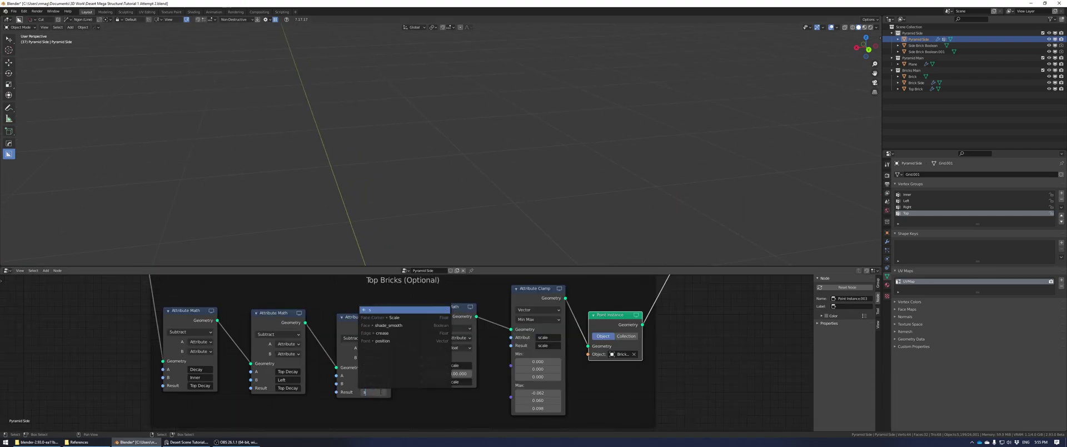
key("Return")
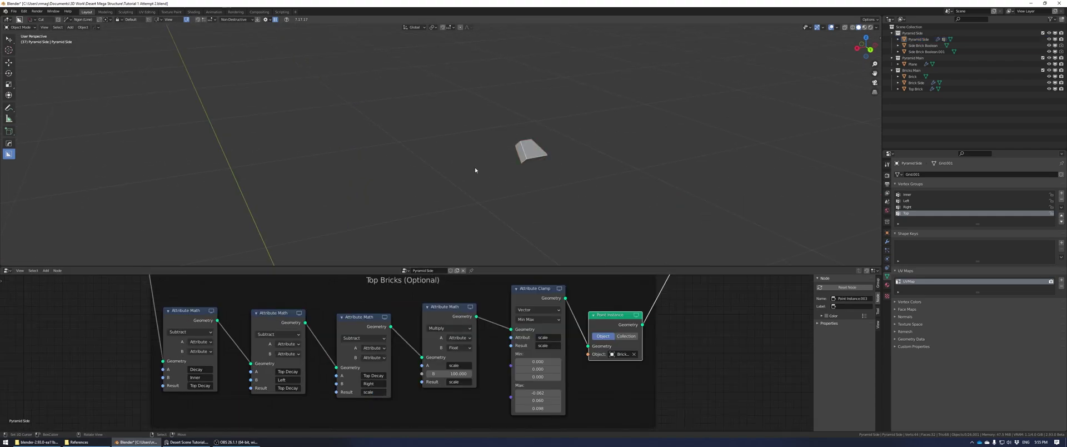
Connect the Join Geometry node to the Group Output in the Pyramid Side node tree.
middle_click_drag(475, 166, 492, 168)
scroll(464, 322, "down", 4)
middle_click_drag(465, 318, 333, 290)
scroll(428, 337, "up", 1)
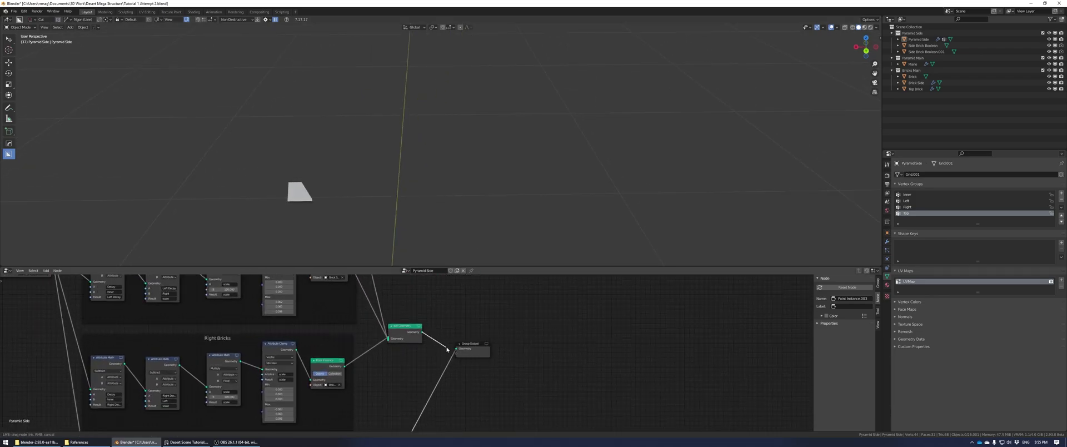
left_click_drag(455, 350, 456, 348)
scroll(405, 202, "up", 4)
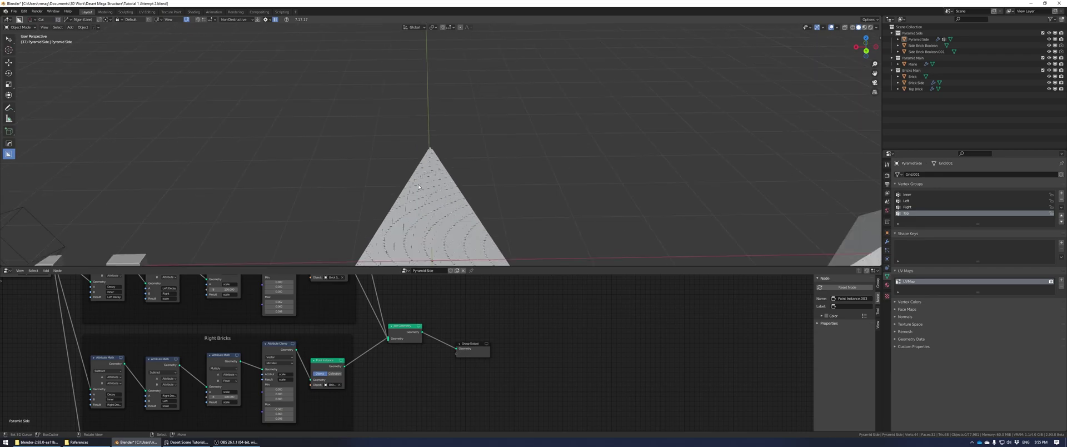
scroll(422, 187, "up", 7)
Insert a duplicate Subtract node in the Right Bricks frame, setting the second node's Result to Right Decay and the duplicate's B to Top.
middle_click_drag(142, 356, 322, 326)
scroll(325, 327, "up", 5)
left_click(327, 326)
key("shift+d")
left_click(375, 354)
left_click(349, 393)
left_click(347, 390)
left_click(429, 394)
left_click(432, 310)
Insert a duplicate Subtract node in the Left Bricks frame, setting the second node's Result to Left Decay and the duplicate's B to Top.
middle_click_drag(432, 309, 446, 322)
scroll(446, 322, "up", 1)
left_click(357, 328)
key("shift+d")
left_click(410, 328)
left_click(352, 404)
scroll(343, 391, "down", 1)
left_click(343, 389)
left_click(445, 395)
type("Top")
key("Return")
Insert a duplicate Subtract node in the Inner Bricks frame, setting the second node's Result to Inner Decay and the duplicate's B to Top.
middle_click_drag(432, 350, 428, 371)
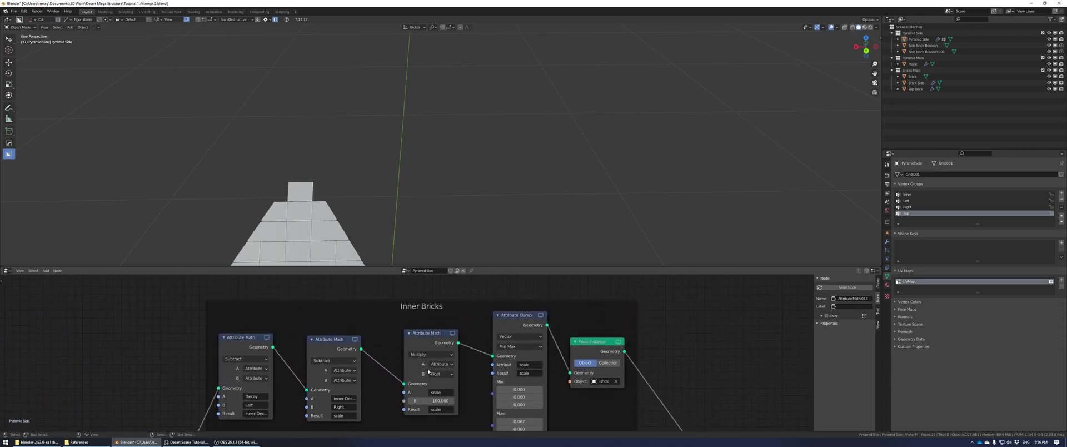
left_click(333, 340)
middle_click_drag(333, 340, 336, 324)
key("shift+d")
left_click(372, 323)
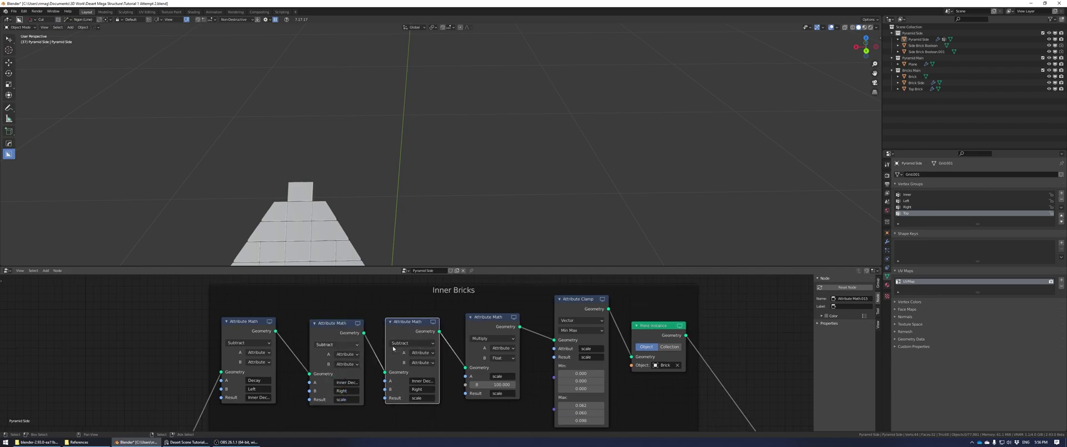
left_click(346, 399)
left_click(348, 404)
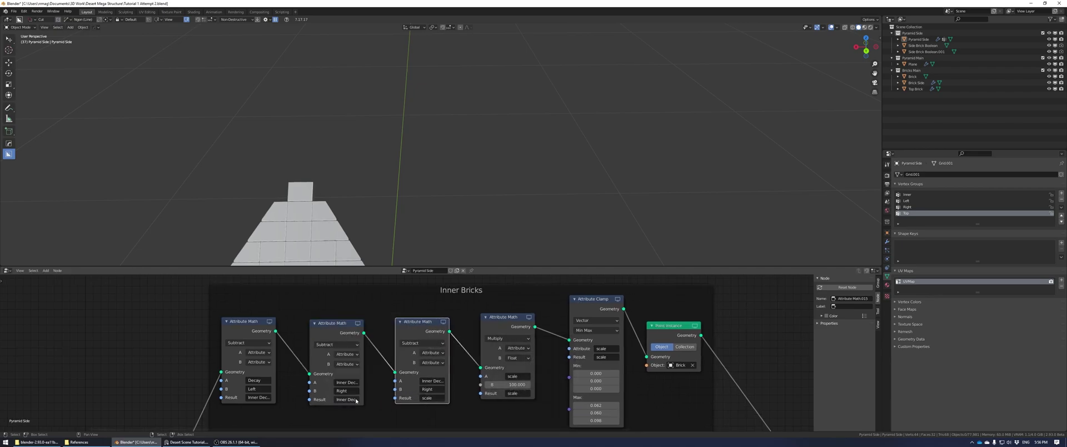
left_click(436, 390)
left_click(448, 306)
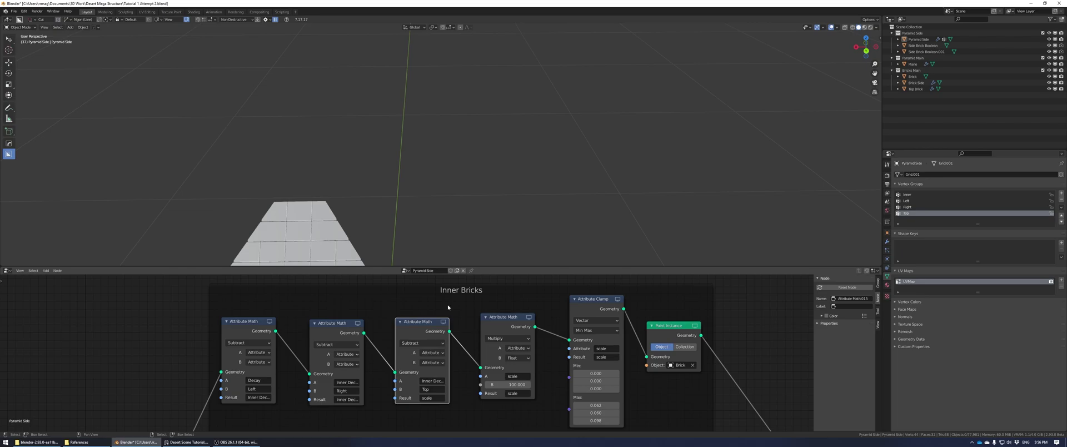
Route the Top Bricks Point Instance into Join Geometry, reconnect Join Geometry to the Group Output, and save the file.
scroll(495, 360, "down", 7)
middle_click_drag(495, 361, 301, 114)
left_click_drag(385, 392, 574, 280)
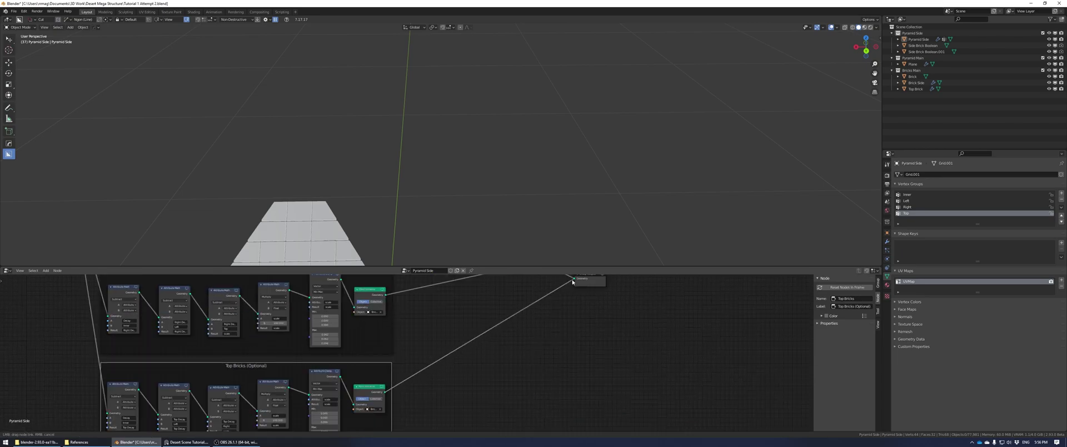
left_click_drag(544, 343, 481, 335)
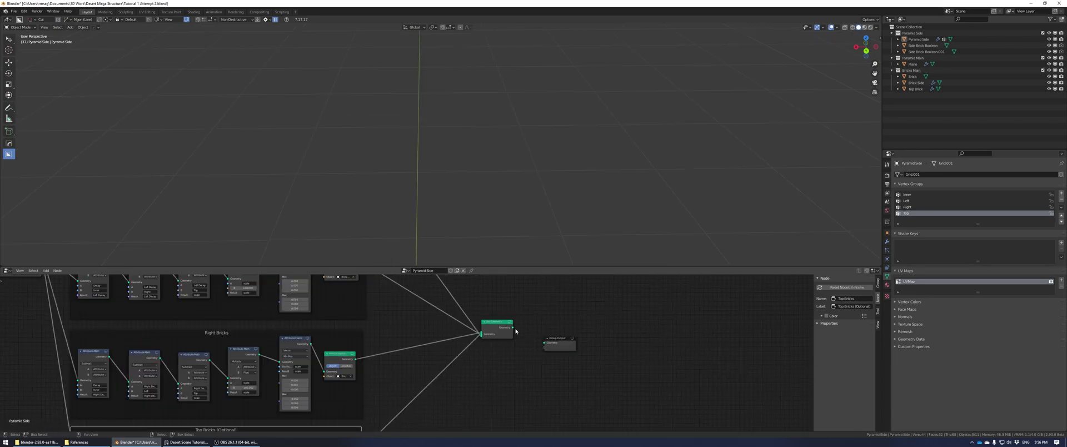
left_click_drag(544, 345, 545, 343)
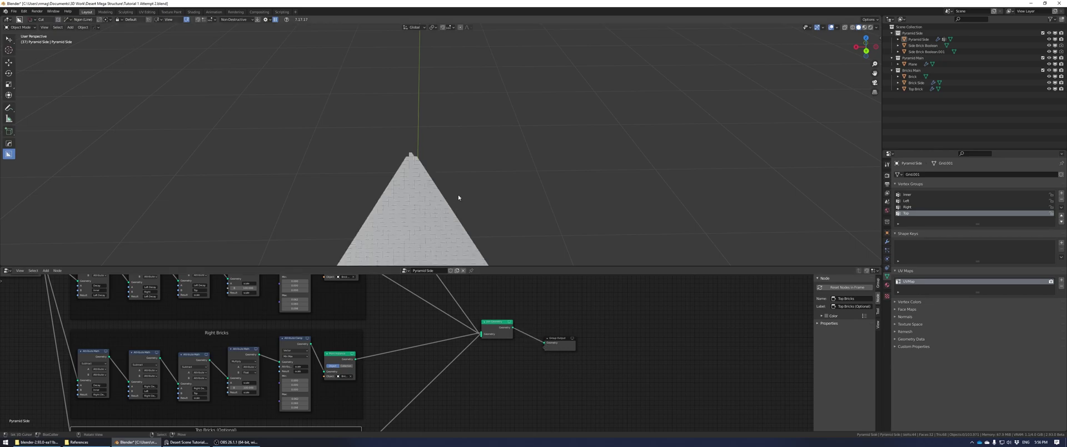
key("ctrl+s")
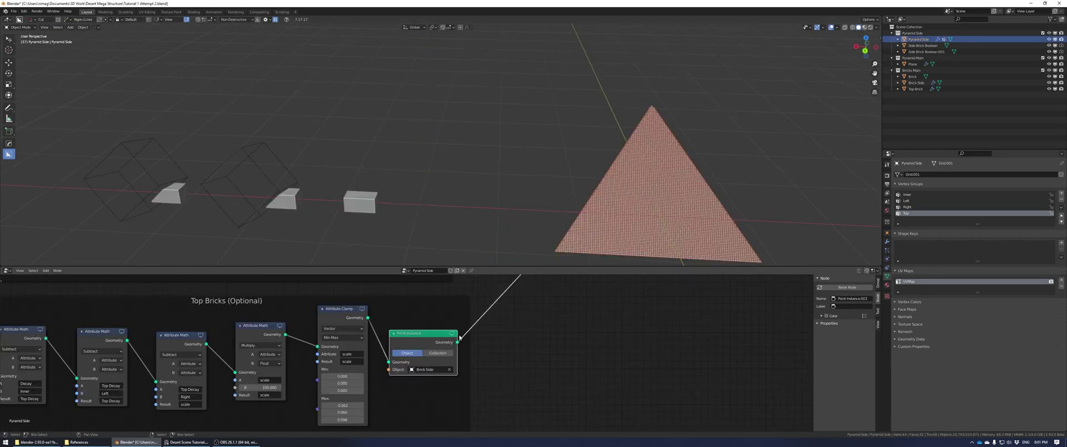
Move the Side Brick Boolean.001 cutter along the X axis while checking the pyramid's top brick.
left_click(176, 198)
middle_click_drag(676, 125, 500, 161)
left_click(156, 58)
scroll(159, 58, "up", 5)
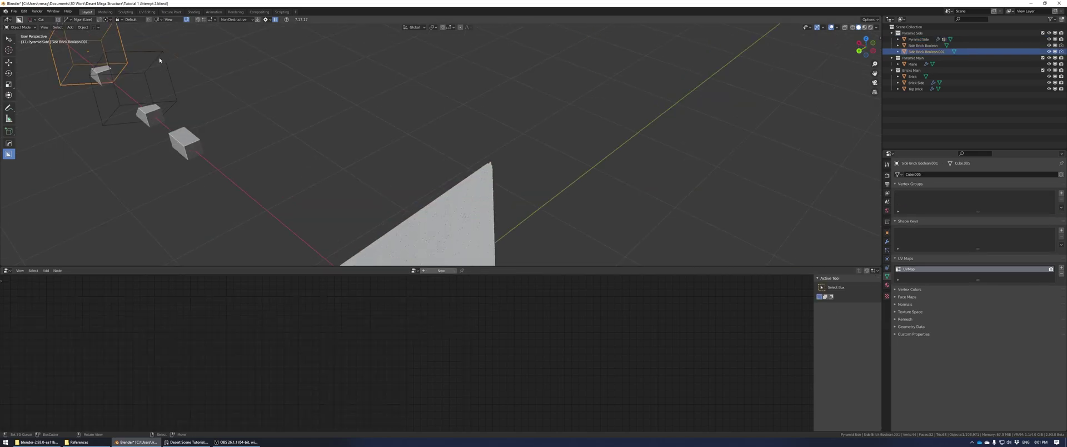
key("g")
key("x")
left_click(477, 95)
scroll(455, 97, "down", 4)
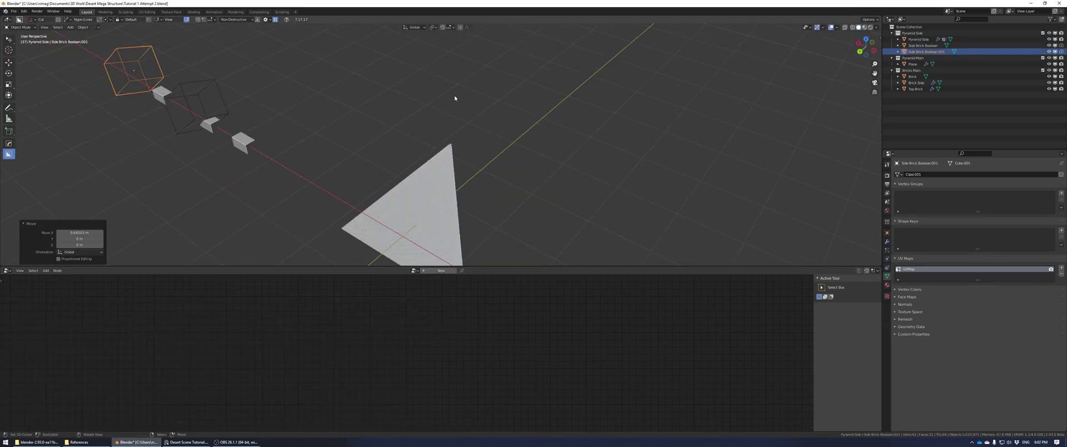
Widen the Top Brick's mesh along the X axis.
right_click(163, 92)
key("Tab")
scroll(447, 146, "up", 10)
key("s")
key("x")
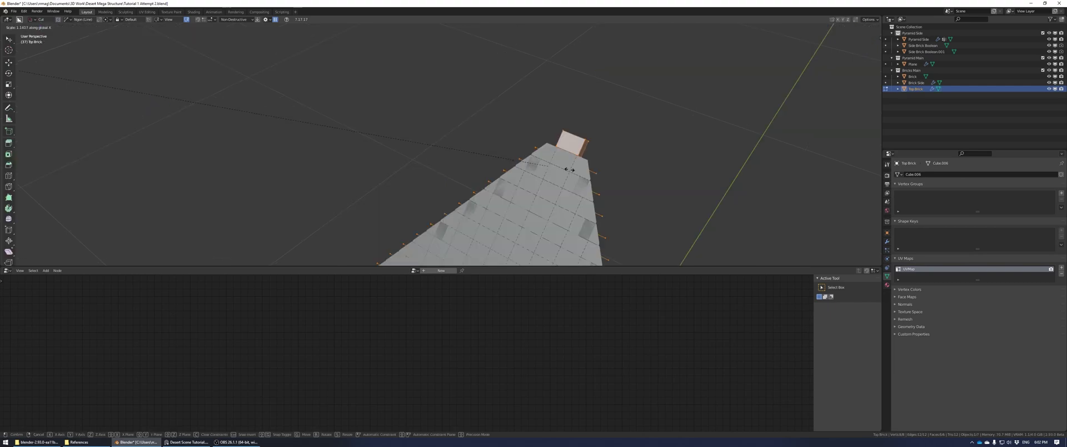
left_click(689, 149)
key("Tab")
Move the Side Brick Boolean.001 cutter along X and mirror it to the opposite side of the Top Brick.
left_click(361, 121)
key("g")
key("x")
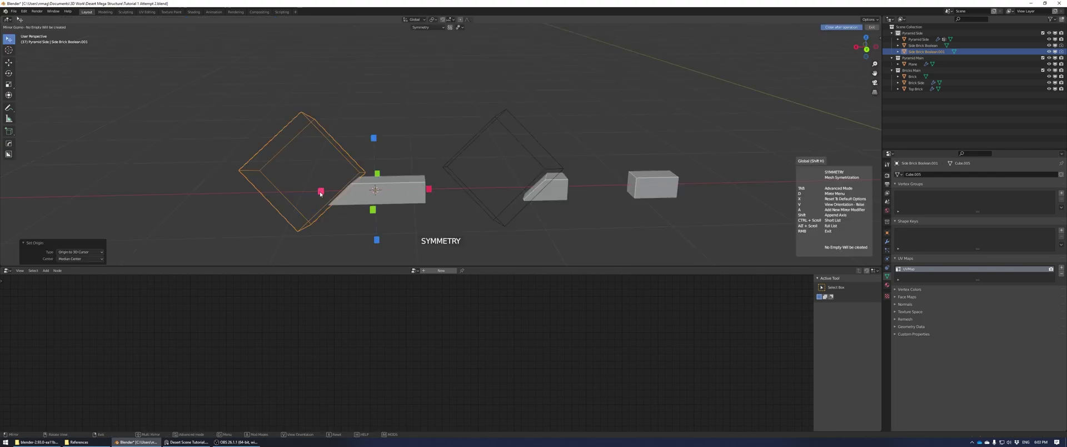
left_click(321, 191)
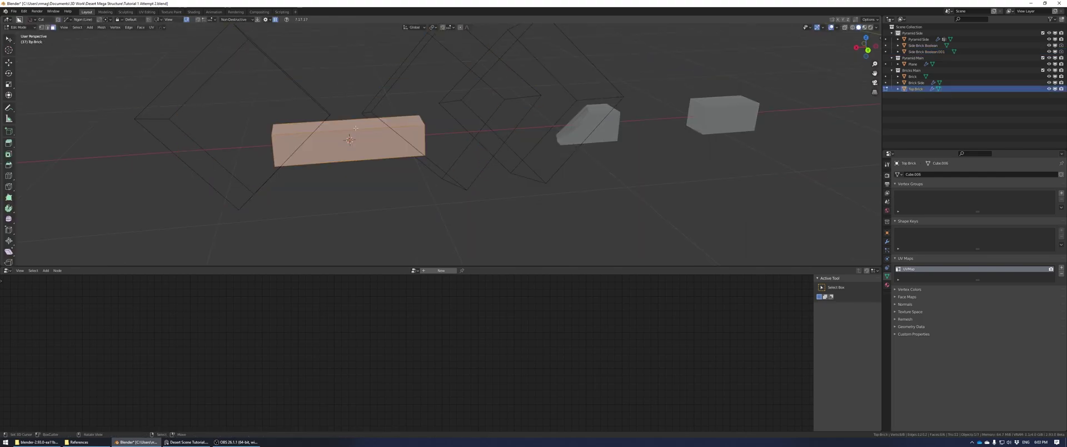
Move the Top Brick's upper face along the Z axis.
left_click(354, 124)
key("g")
key("z")
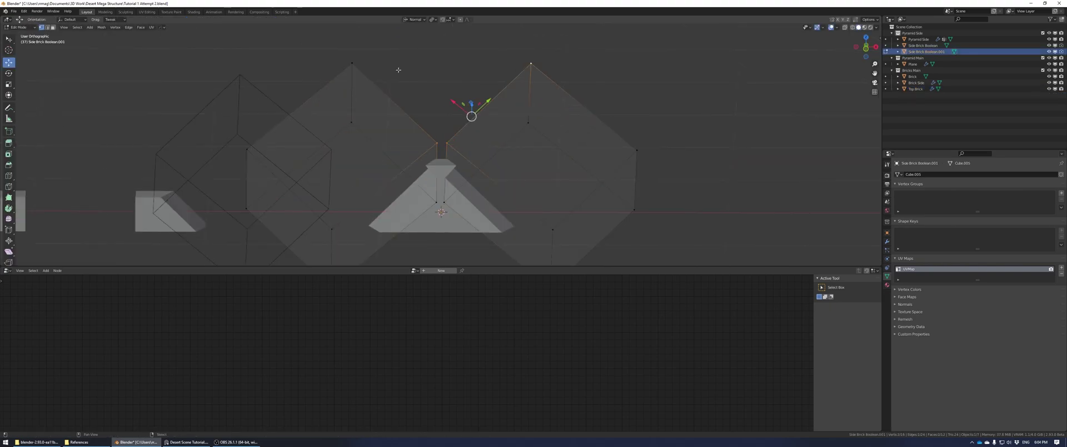
Fill faces between the two mirrored halves of the Side Brick Boolean.001 cutter and check the resulting pyramid tip.
right_click(353, 64, "shift")
key("f")
right_click(353, 64)
key("f")
right_click(352, 124)
right_click(529, 124, "shift")
key("f")
key("f")
key("3")
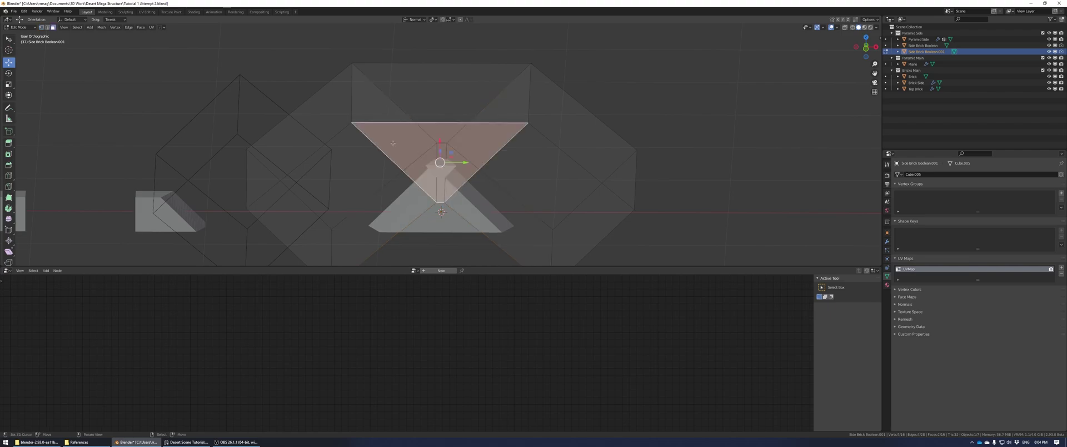
key("shift+z")
right_click(487, 133)
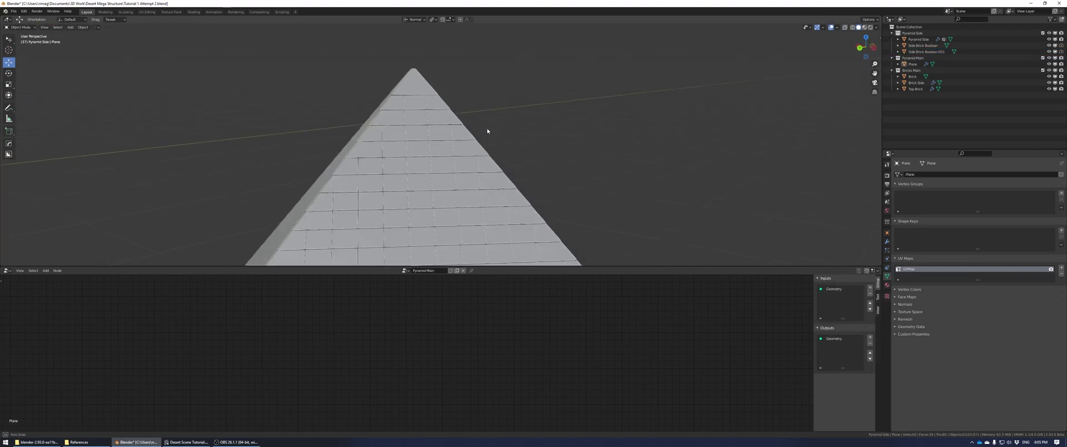
middle_click_drag(486, 130, 612, 128)
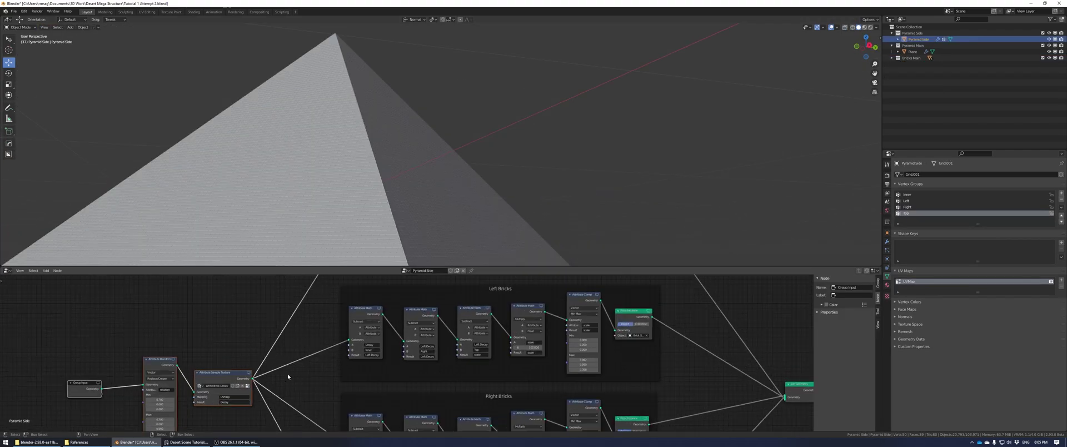
Set the rotation Attribute Randomize node's X range to a Min of 0.75 and a Max of 0.65.
middle_click_drag(287, 369, 539, 328)
scroll(539, 328, "up", 4)
scroll(433, 159, "up", 6)
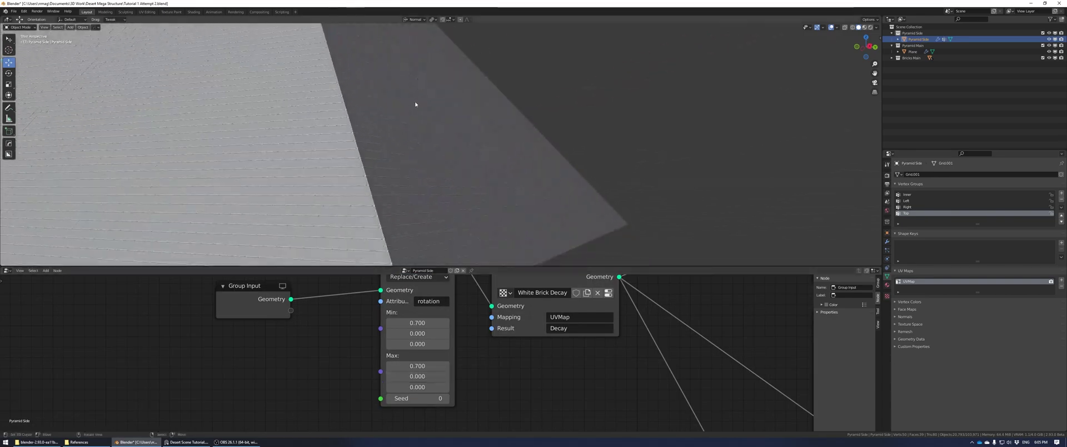
double_click(425, 322)
type("5")
key("Return")
double_click(425, 367)
type("0.65")
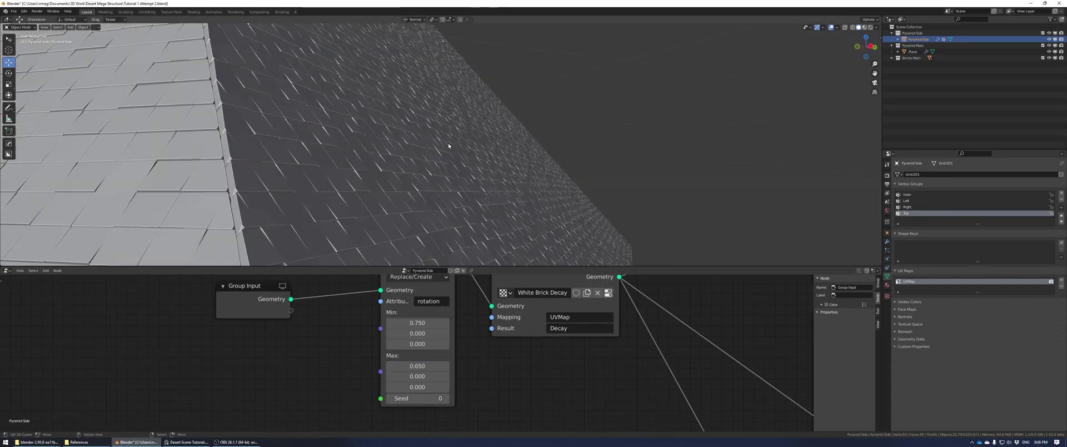
key("Return")
Set the rotation Attribute Randomize node's Y range to a Min of 0.03 and a Max of -0.03.
double_click(434, 333)
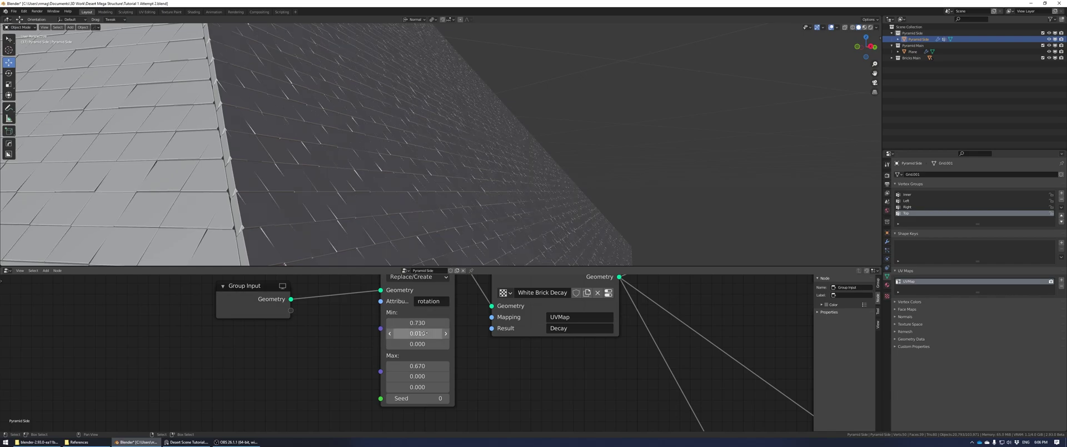
type("0.03")
key("Return")
double_click(399, 376)
key("BackSpace")
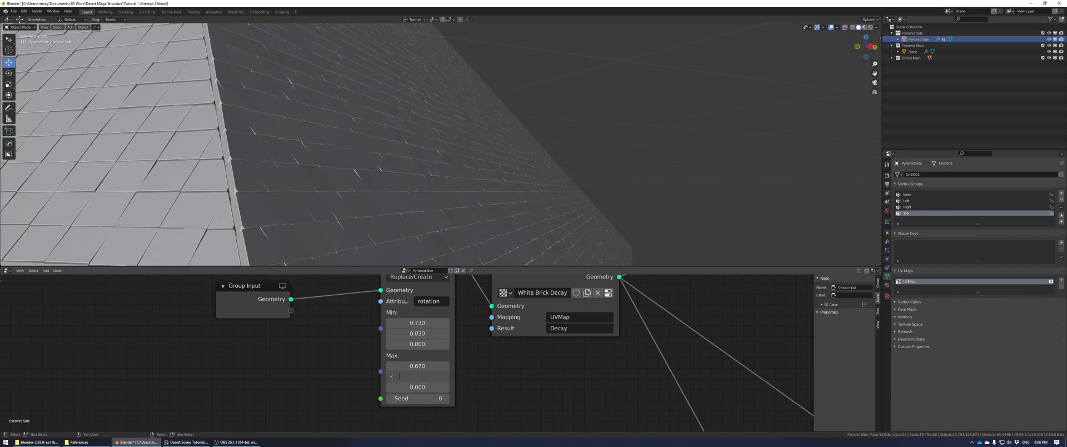
type("-.03")
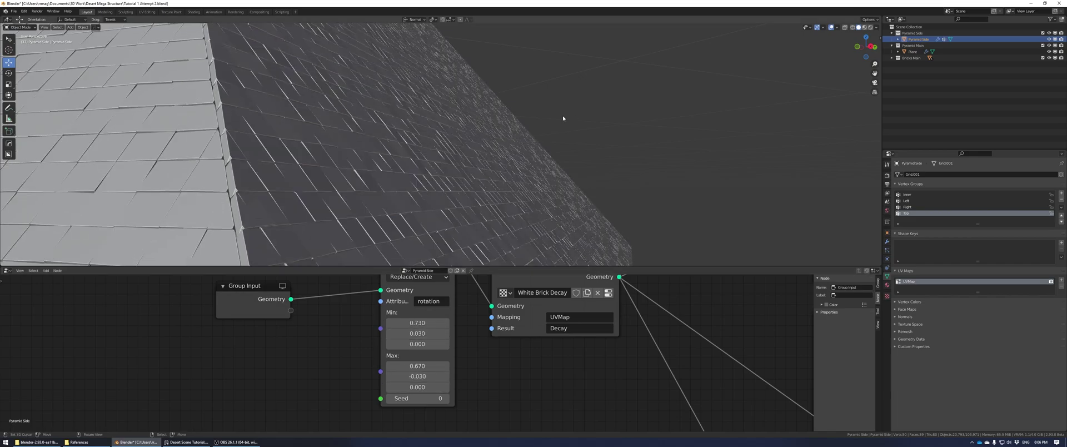
middle_click_drag(562, 115, 473, 194)
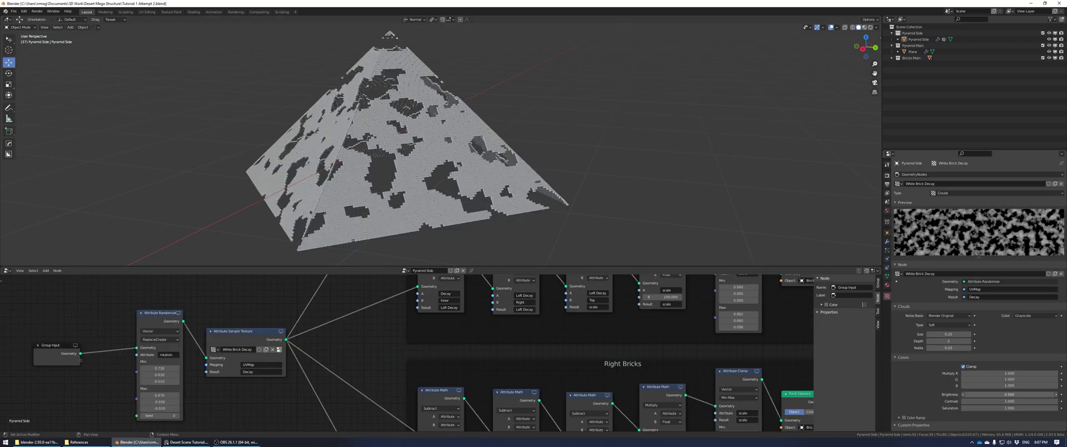
Adjust the White Brick Decay texture's brightness and change its type to Marble.
left_click_drag(1009, 395, 1005, 394)
mouse_move(1009, 395)
left_mouse_down()
mouse_move(1056, 401)
mouse_move(1023, 400)
left_mouse_up()
left_click(963, 193)
left_click(955, 242)
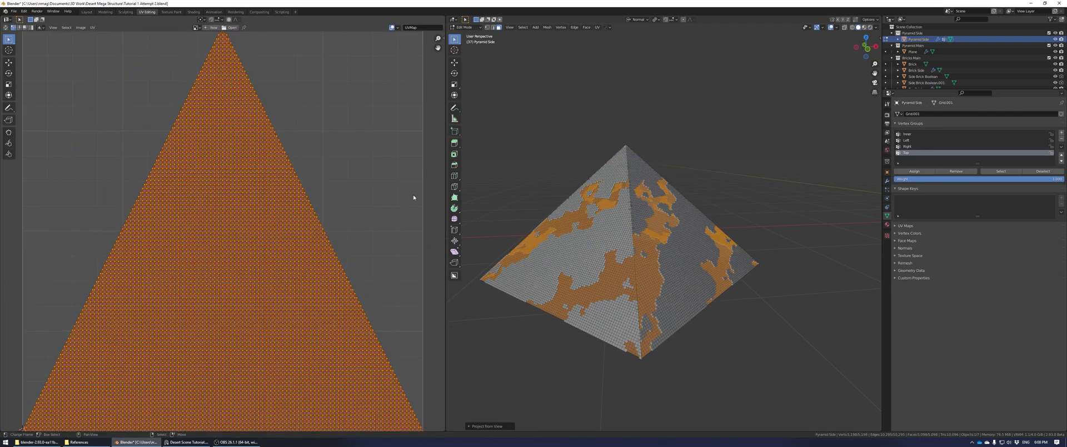
Rotate the Pyramid Side's UV layout in the UV Editor.
left_click(414, 199)
key("r")
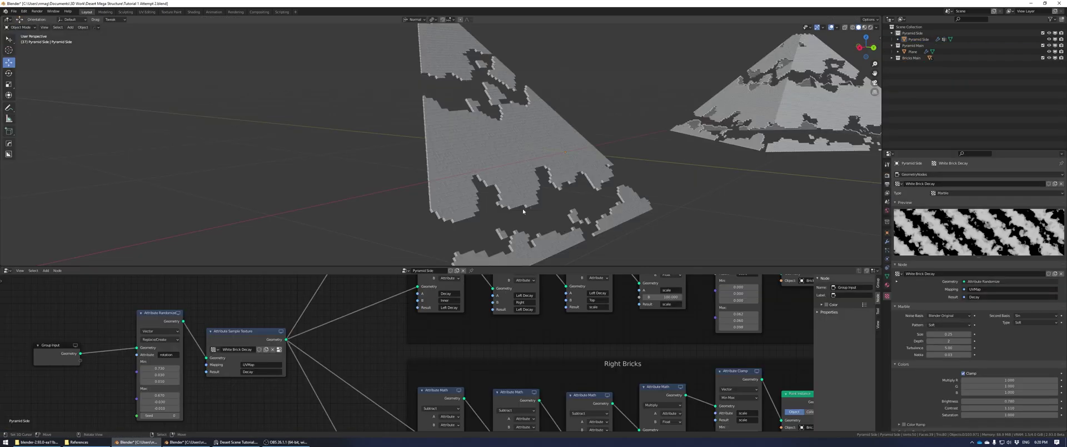
Duplicate the whole brick node network, from Attribute Randomize to Join Geometry, and place the copy below the original.
scroll(535, 355, "down", 5)
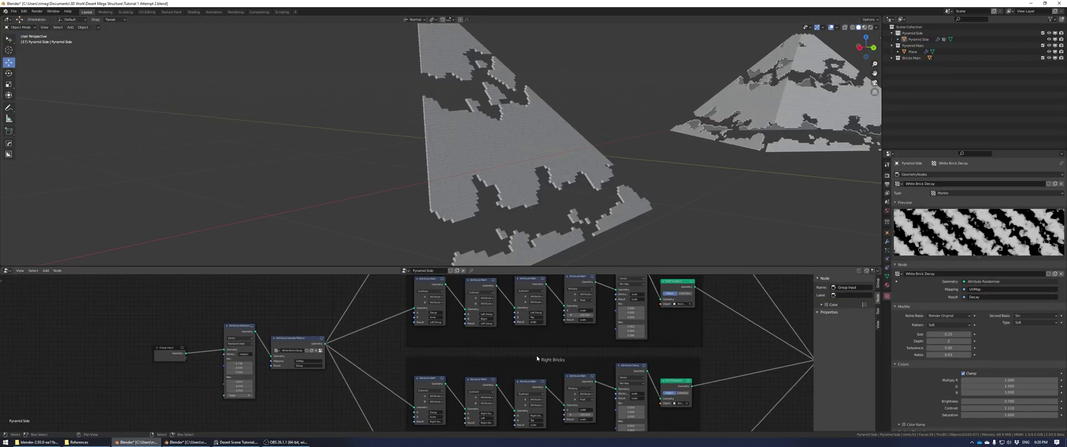
left_click_drag(493, 416, 357, 295)
key("shift+d")
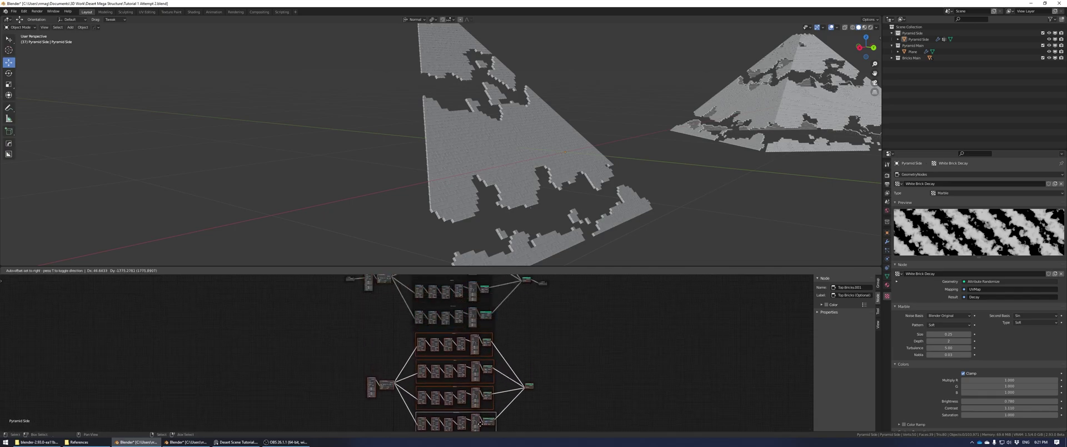
left_click(480, 436)
Group the original network's Attribute Sample Texture, brick frames and Join Geometry into one node group, and return to the main tree.
left_click_drag(352, 288, 525, 422)
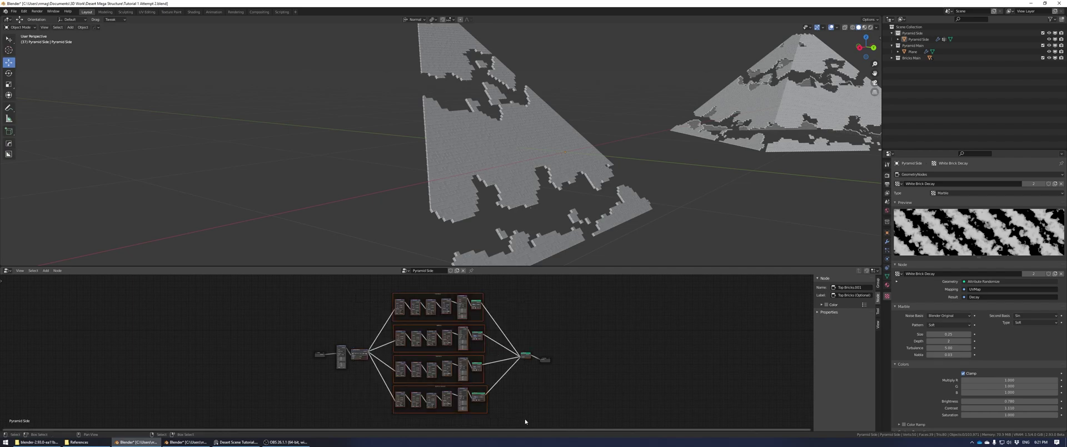
key("ctrl+g")
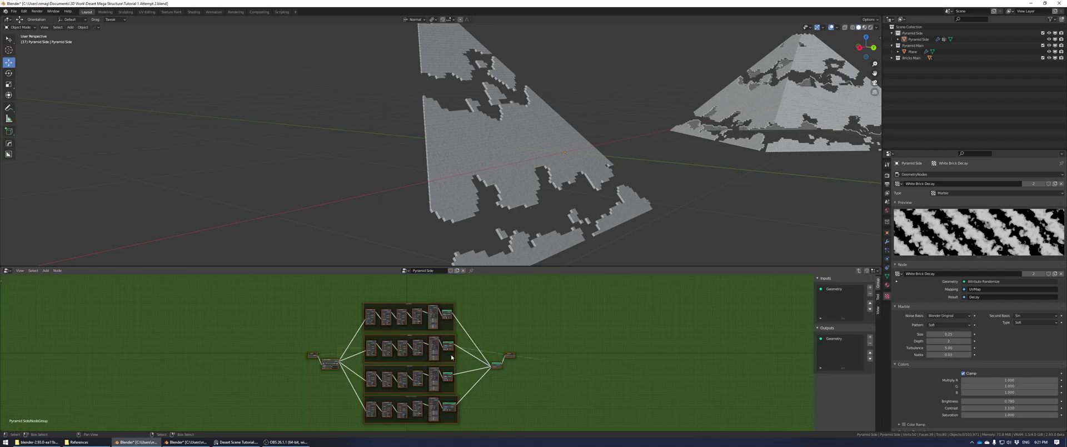
key("Tab")
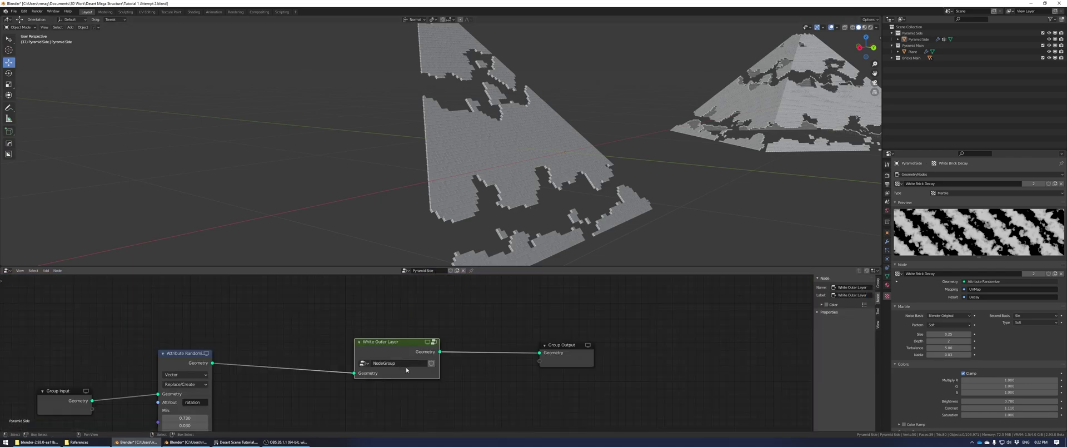
Arrange the duplicated network and Group Output around the White Outer Layer group, and connect Group Input to the duplicate's Attribute Randomize.
left_click_drag(561, 413, 352, 317)
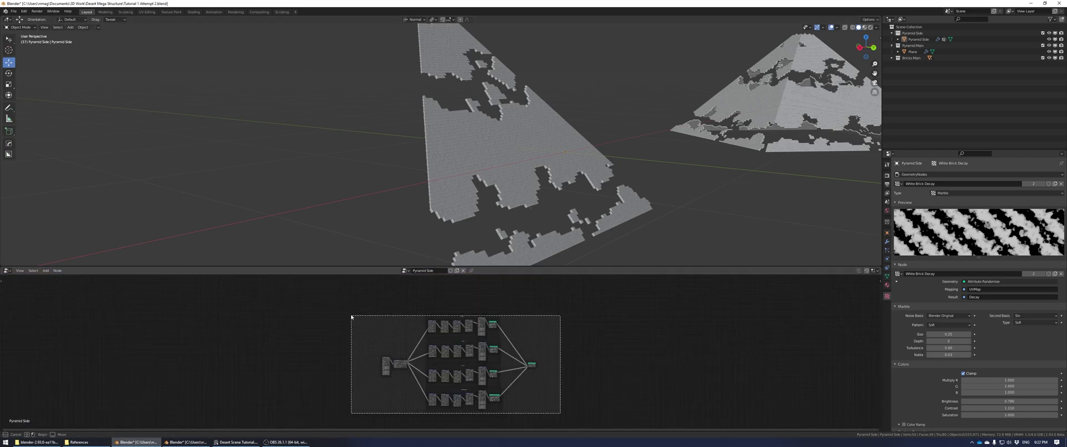
scroll(444, 345, "down", 3)
middle_click_drag(466, 281, 498, 322)
key("g")
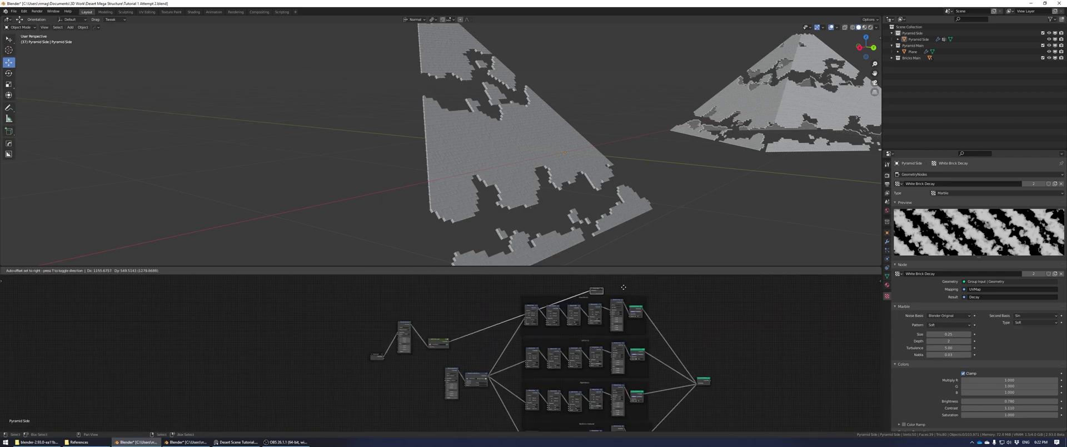
left_click_drag(513, 390, 347, 346)
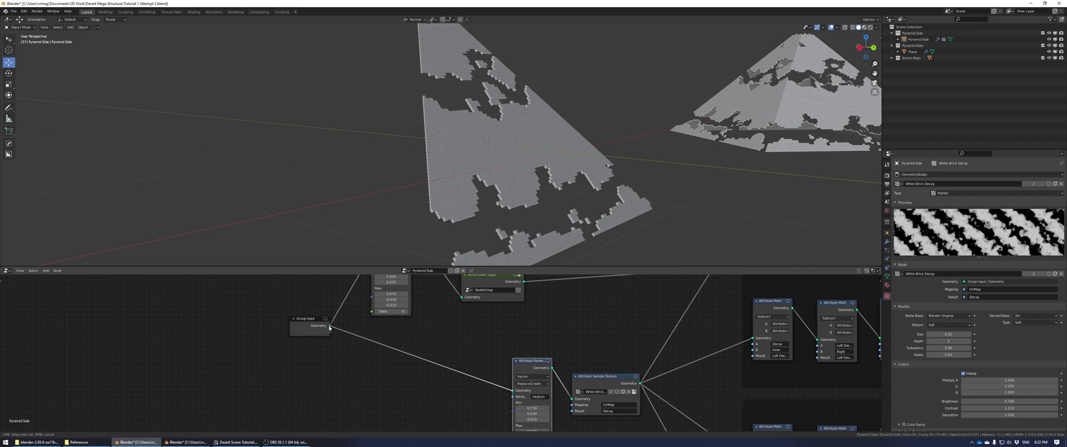
Connect the duplicated network's Join Geometry to Group Output and set all its Attribute Randomize rotation minimum and maximum values to 0.
left_click_drag(494, 389, 579, 292)
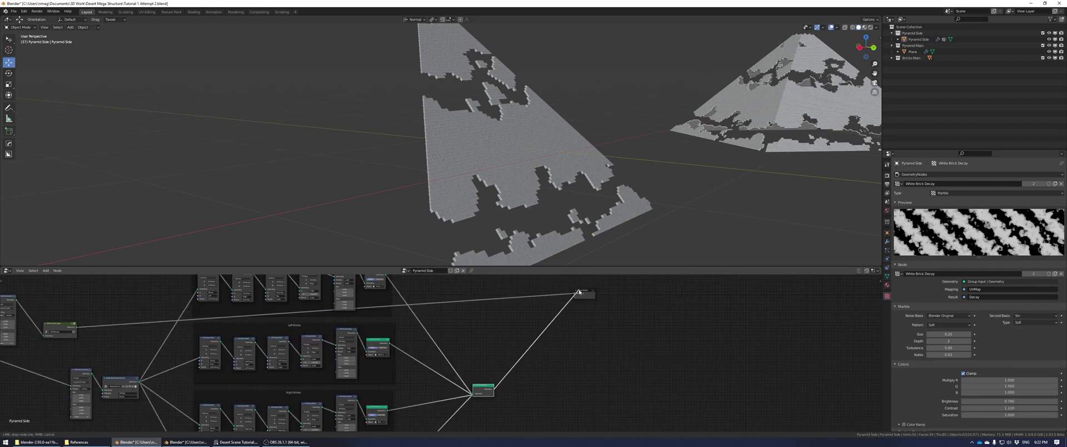
middle_click_drag(152, 360, 345, 308)
scroll(283, 360, "up", 8)
middle_click_drag(283, 360, 430, 397)
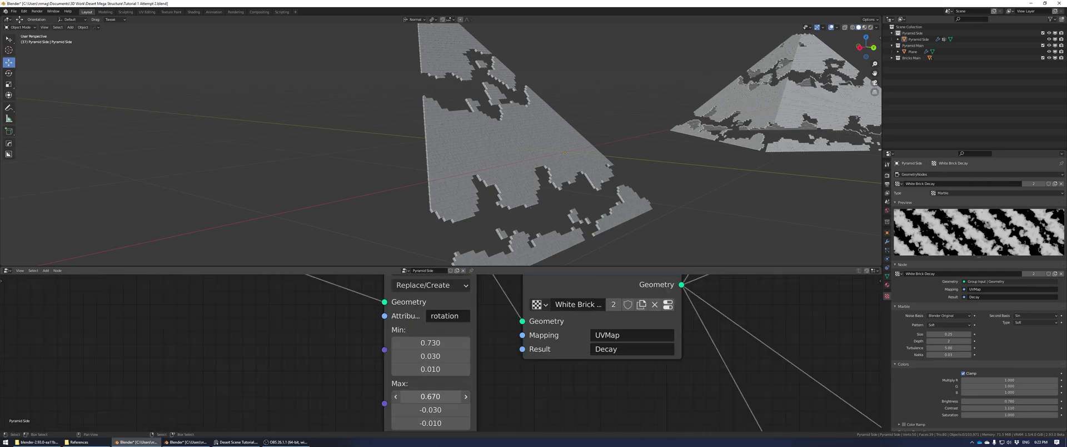
key("Tab")
type("0")
key("Return")
type("00")
key("Tab")
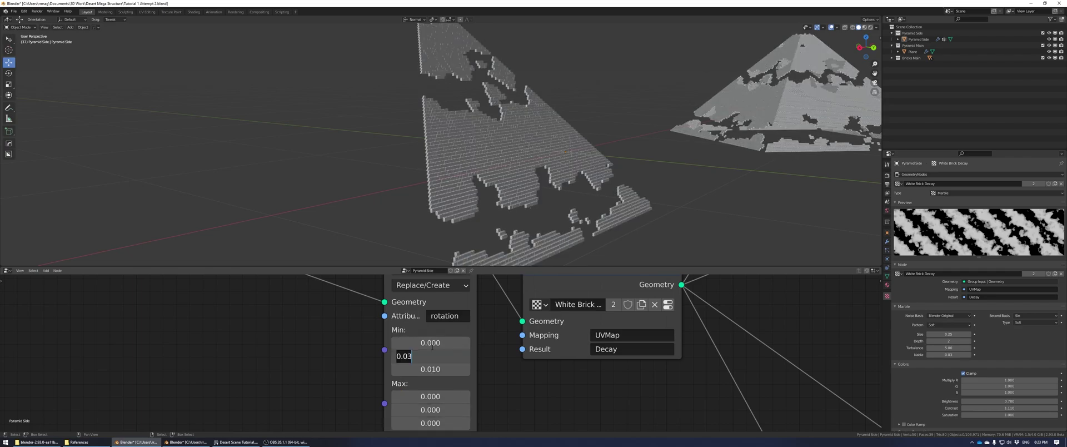
type("0")
key("Return")
Set the maximum Z scale to 0.062 in the Attribute Clamp nodes of the duplicated inner and left brick frames.
scroll(535, 135, "up", 6)
middle_click_drag(536, 135, 533, 133)
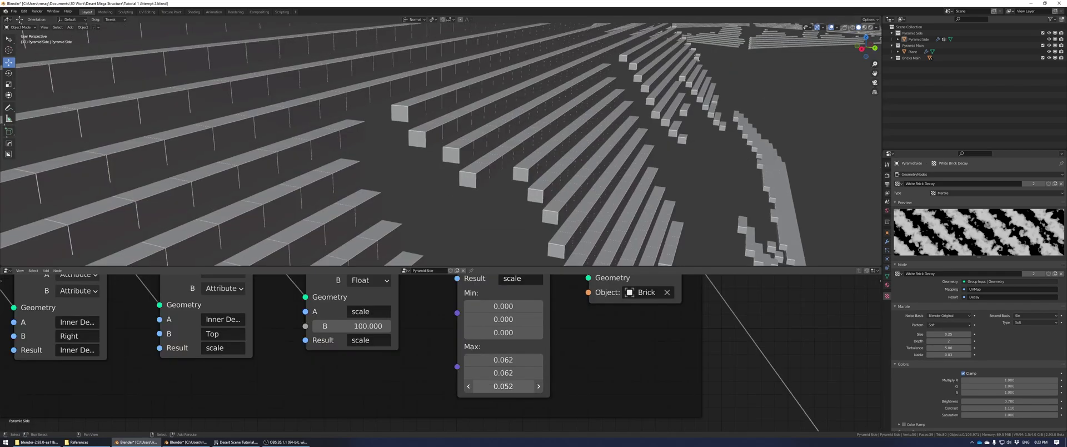
left_click_drag(504, 386, 520, 386)
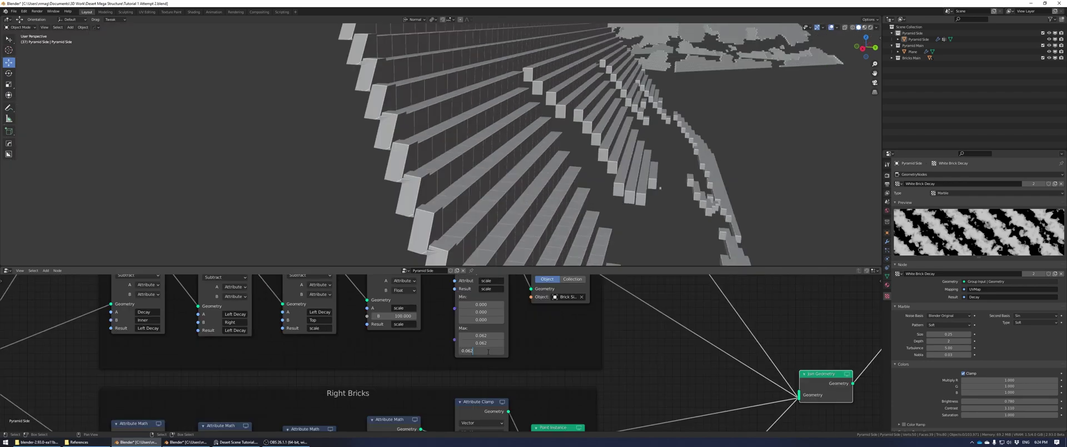
type("8")
key("Return")
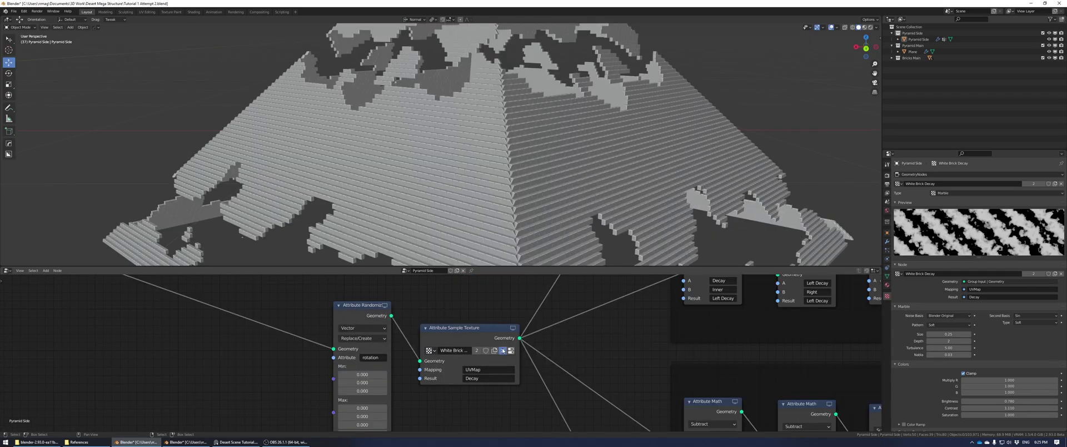
Give the duplicated network's Attribute Sample Texture a new texture named Brown Brick and set its result attribute to Decay 2.
left_click(503, 350)
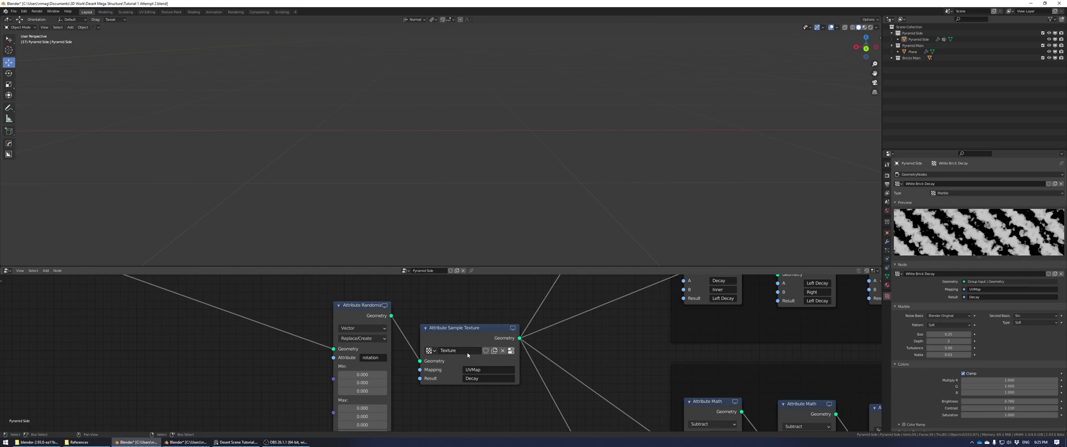
left_click(466, 352)
left_click(532, 360)
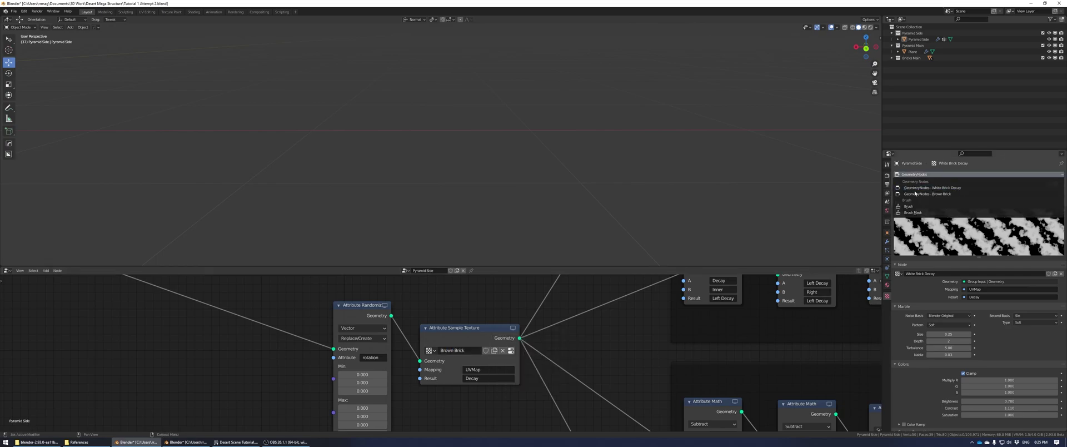
scroll(693, 345, "up", 1)
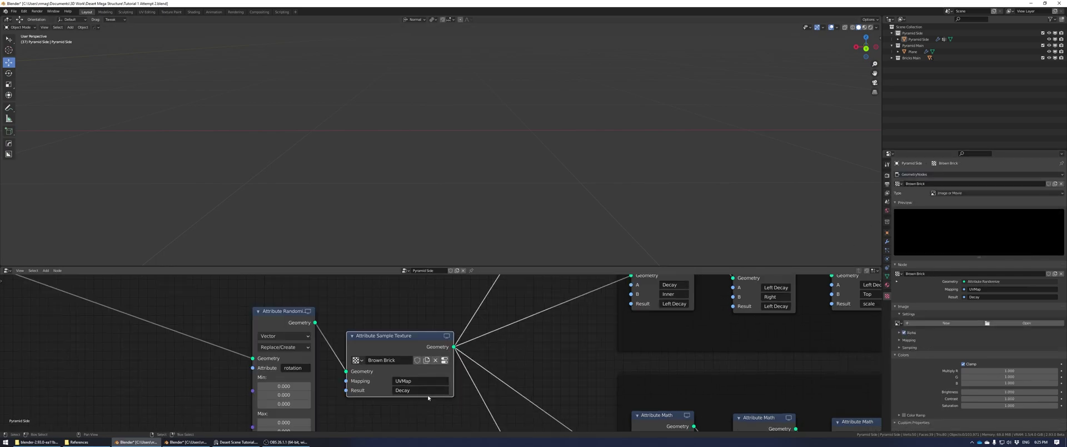
left_click(416, 395)
type("2")
key("Return")
scroll(417, 388, "down", 1)
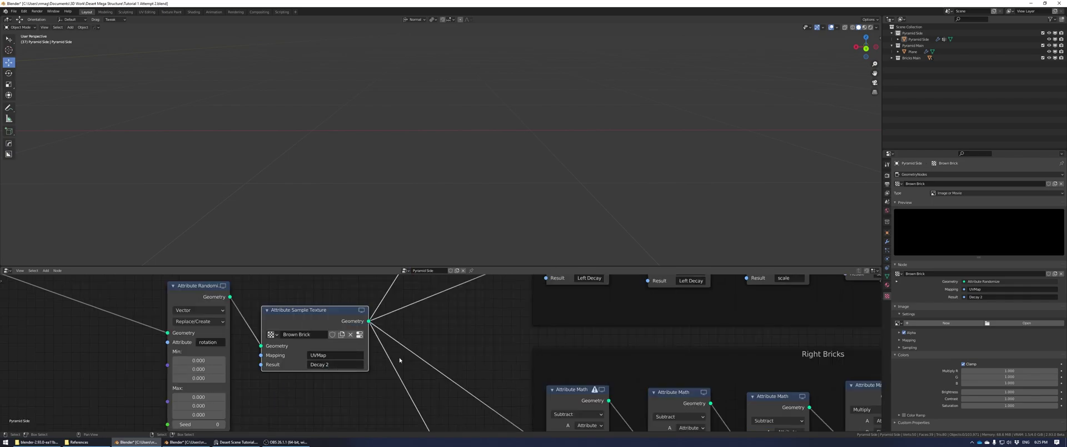
Use Decay 2 as input A of the first Attribute Math node in each duplicated brick frame, and save the file.
scroll(503, 336, "down", 1)
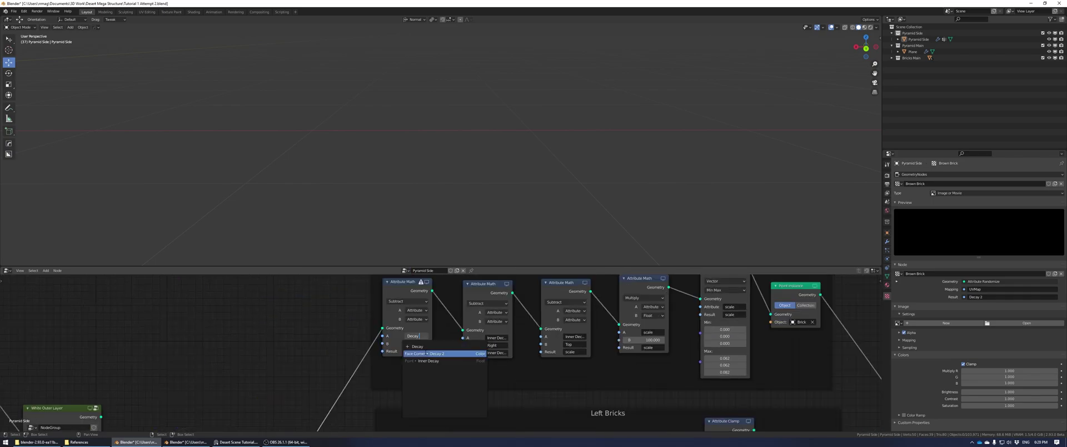
left_click(435, 354)
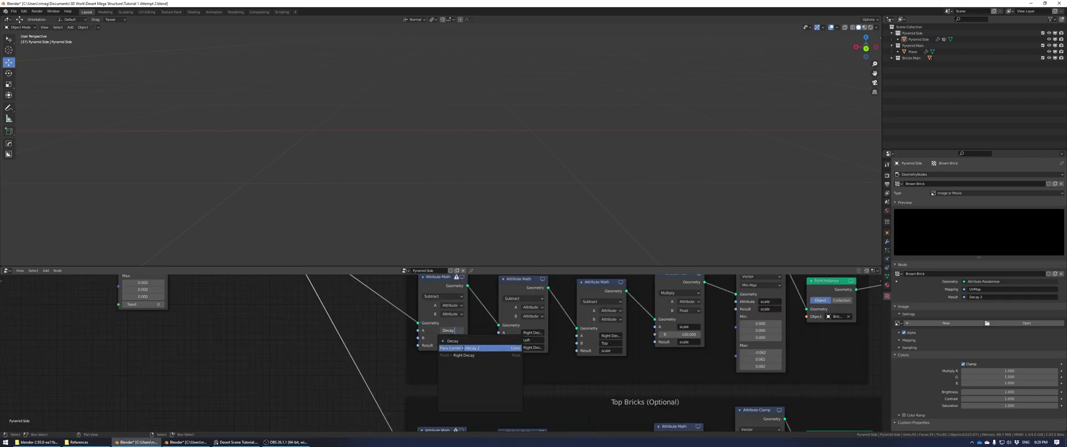
left_click(471, 349)
middle_click_drag(461, 364, 468, 260)
left_click(457, 377)
left_click(479, 310)
scroll(482, 339, "down", 5)
middle_click_drag(486, 369, 622, 341)
scroll(621, 338, "up", 2)
key("ctrl+s")
Change the White Brick Decay texture type to Clouds and the Brown Brick texture type to Marble.
left_click(939, 174)
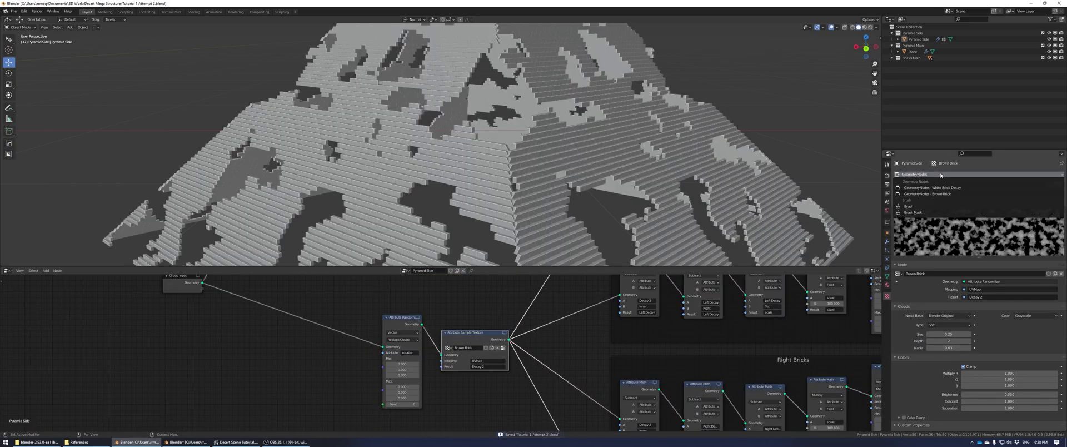
left_click(939, 188)
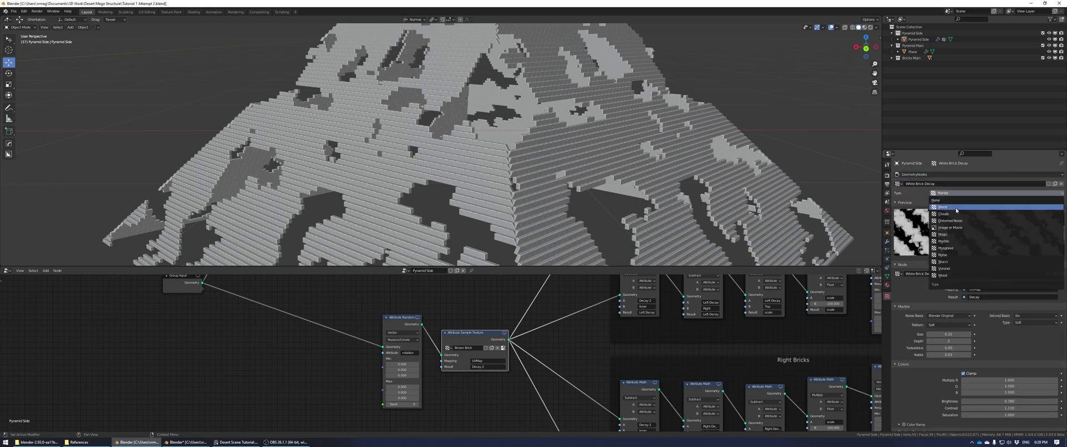
left_click(935, 175)
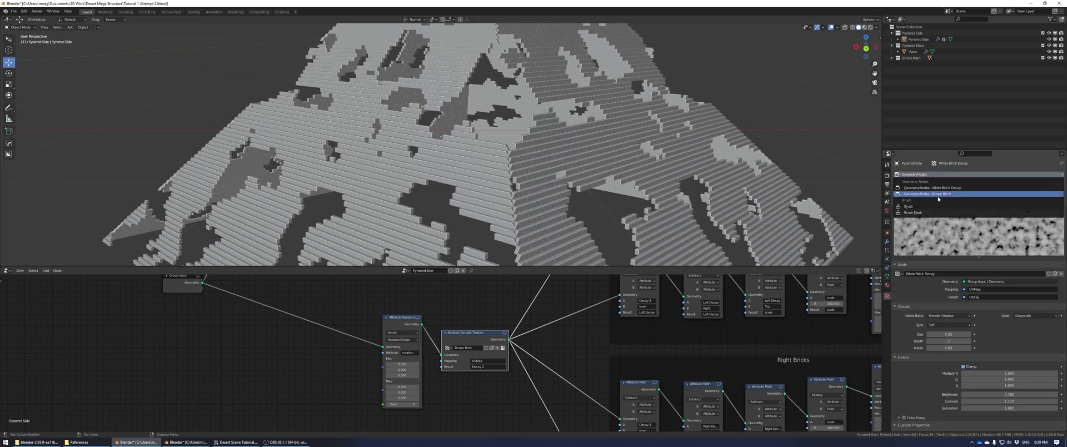
left_click(939, 196)
left_click(981, 193)
left_click(1016, 242)
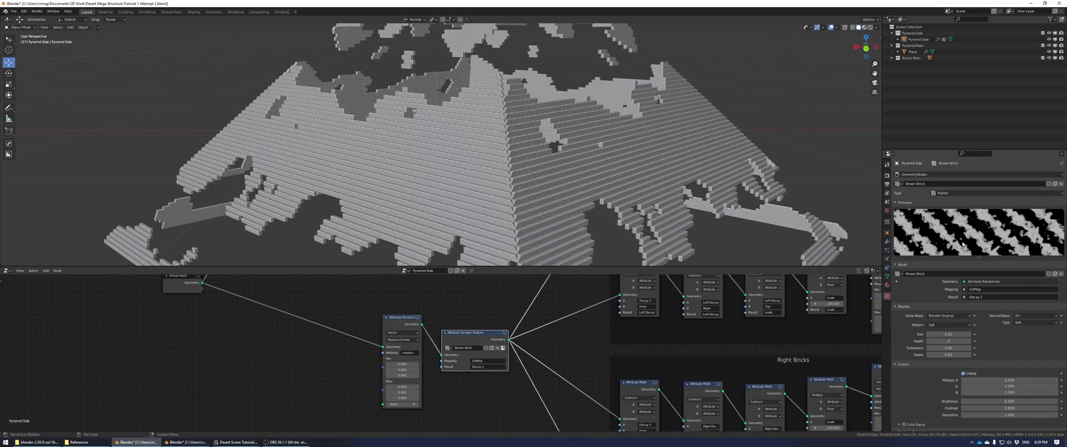
Group the duplicated network's sample texture, brick frames and Join Geometry into a single node group.
scroll(559, 123, "down", 4)
left_click_drag(360, 294, 492, 391)
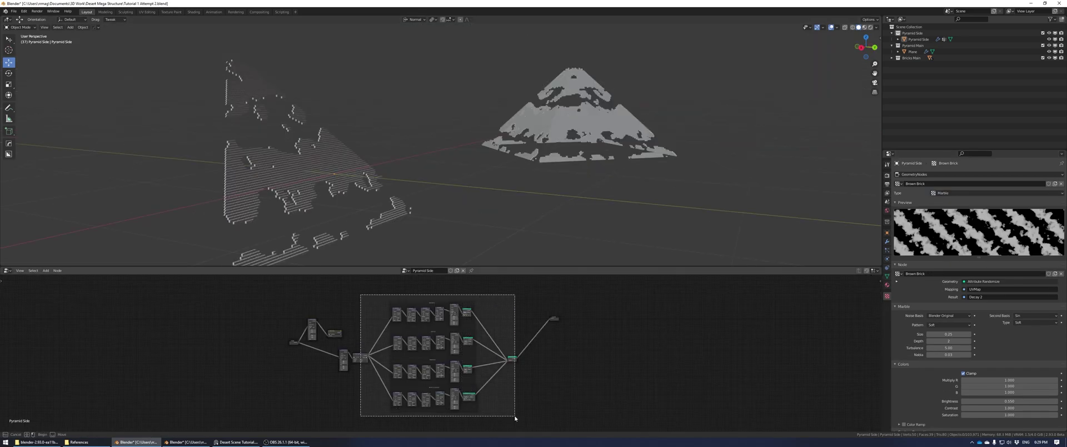
key("ctrl+g")
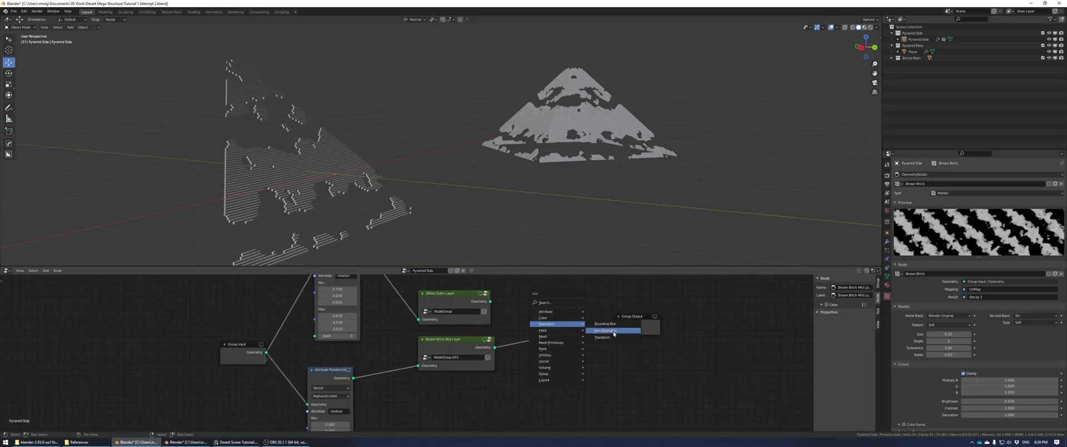
Add a Join Geometry node before Group Output to combine the White Outer Layer and Brown Brick Mid Layer groups.
left_click(611, 332)
left_click(559, 313)
left_click_drag(542, 333, 543, 332)
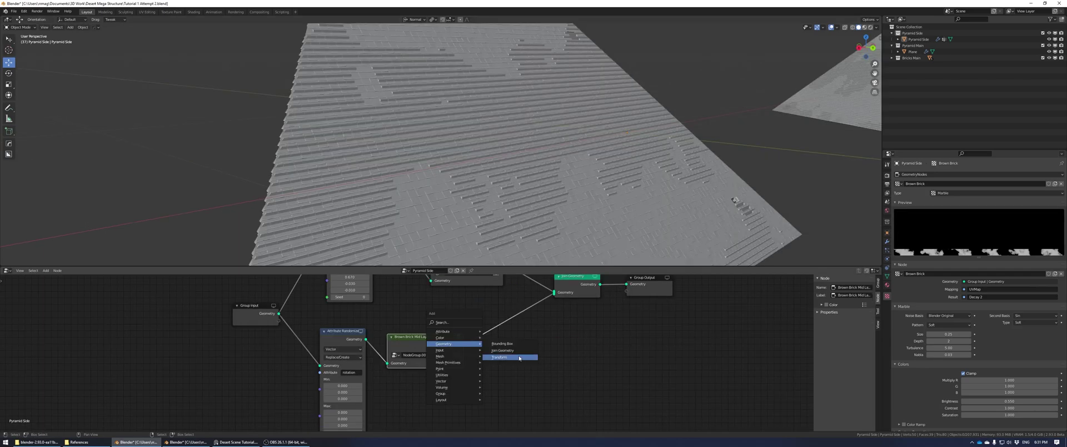
Insert a Transform node after the Brown Brick Mid Layer group and set its Y translation to -0.015 m.
key("Return")
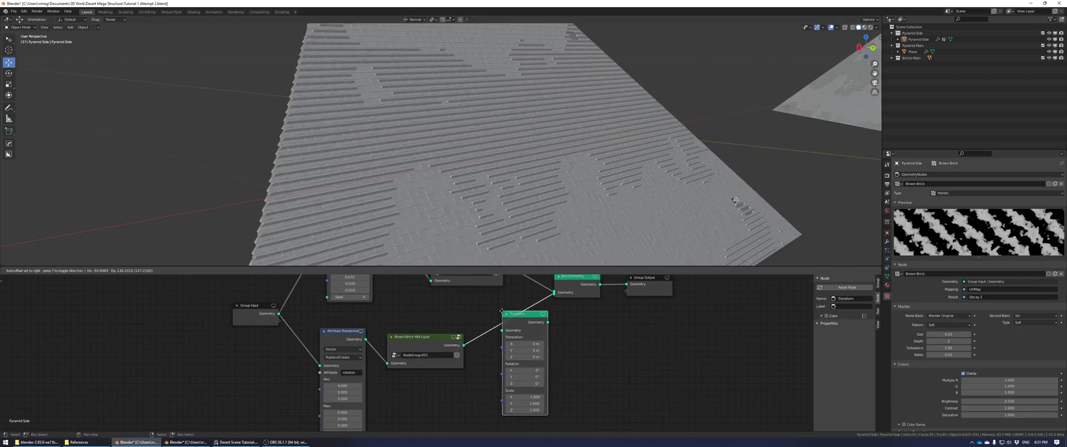
left_click(502, 309)
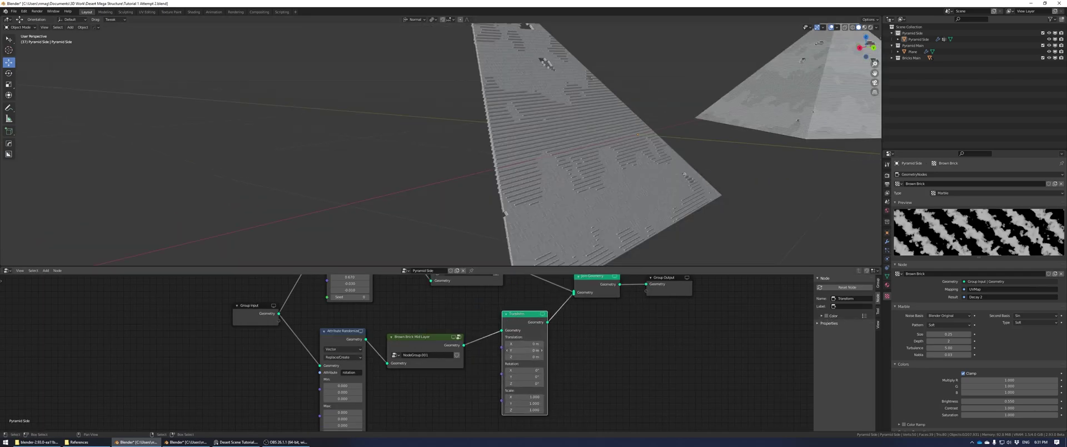
left_click_drag(526, 350, 522, 350)
type("5")
key("Return")
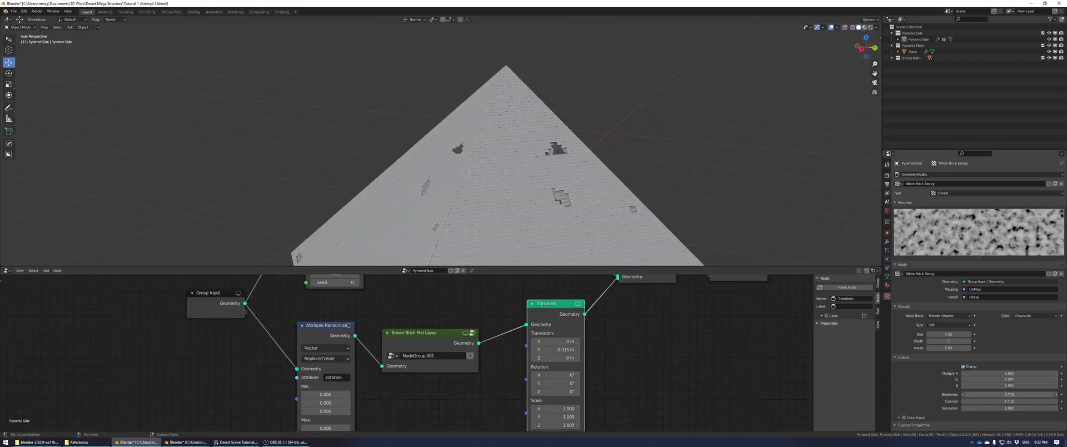
Lower the White Brick Decay texture's brightness and set the mid layer's random X rotation to 0.260 minimum and about -0.120 maximum.
left_click_drag(1009, 394, 989, 394)
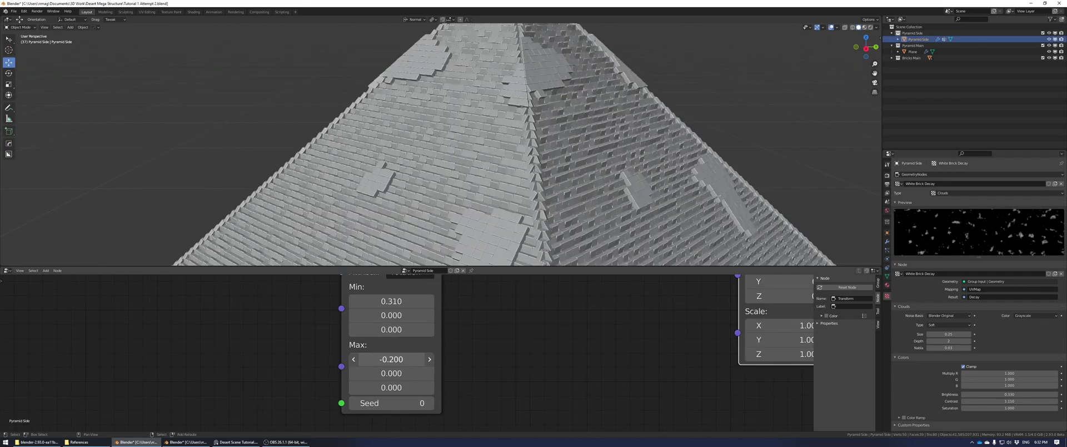
left_click_drag(391, 359, 395, 358)
left_click_drag(395, 301, 393, 301)
middle_click_drag(401, 301, 402, 337)
scroll(402, 337, "down", 4)
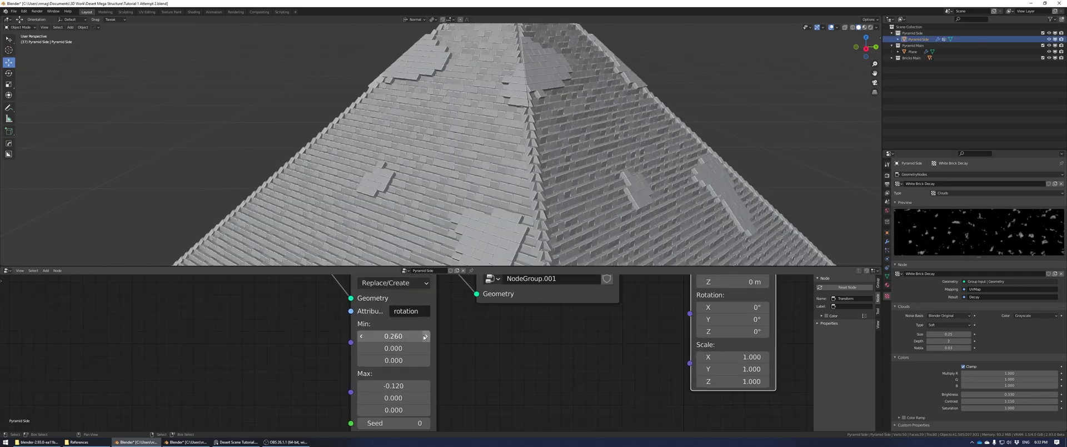
left_click_drag(395, 391, 395, 391)
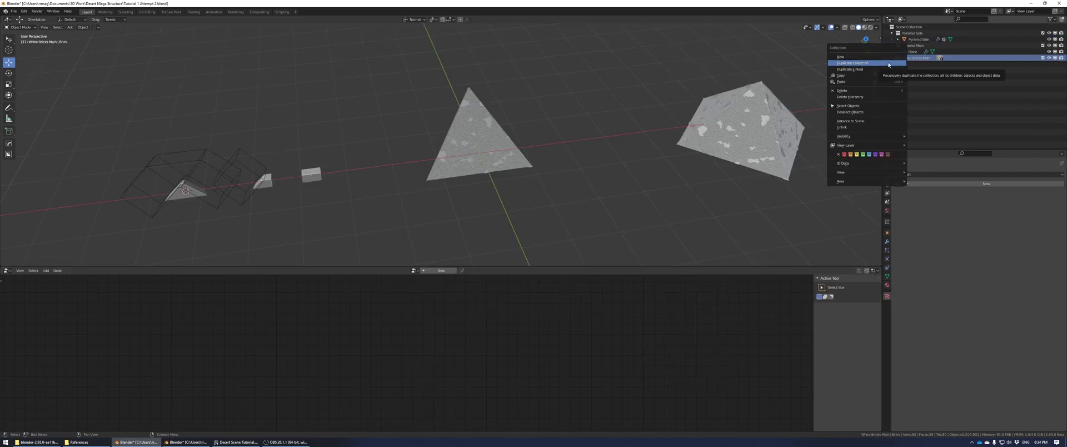
Duplicate the White Bricks Main collection, move the copied bricks along Y, and rename the new collection Brown Bricks Main.
left_click(889, 64)
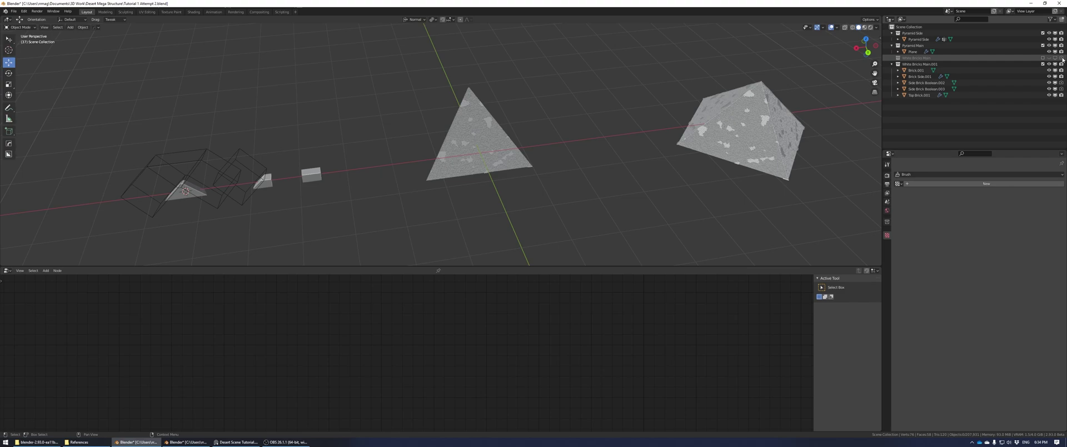
left_click_drag(337, 205, 157, 158)
key("g")
key("y")
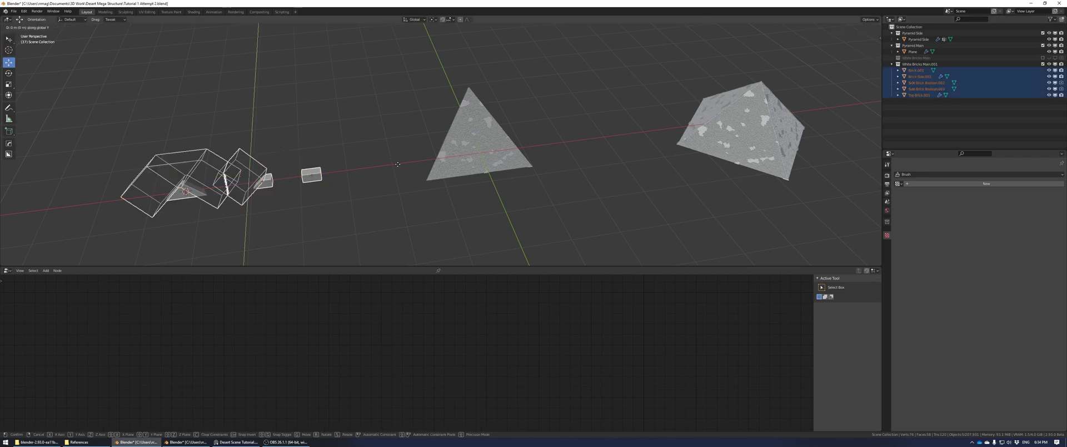
left_click(398, 227)
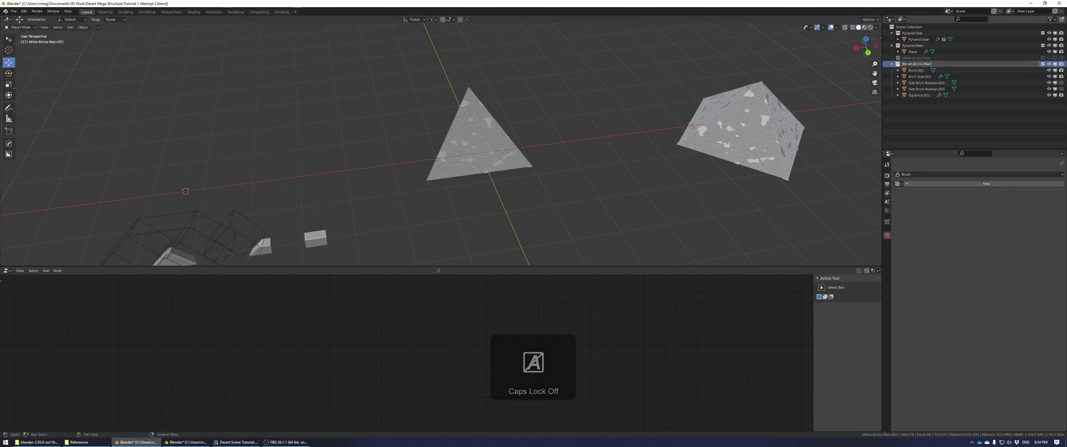
key("Return")
Duplicate the brown brick collection as Inner Bricks and delete its boolean objects, top brick and side brick, keeping only the plain brick.
right_click(926, 65)
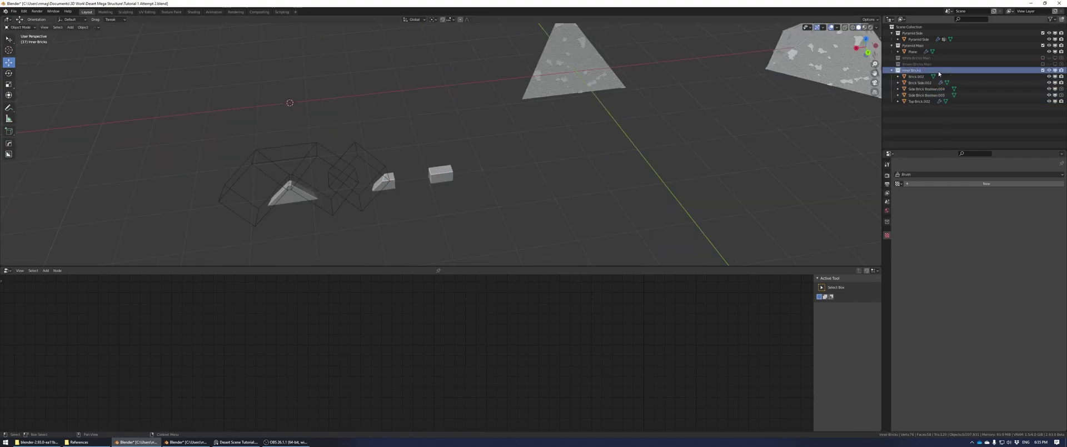
right_click(360, 149)
key("Delete")
right_click(321, 159)
key("Delete")
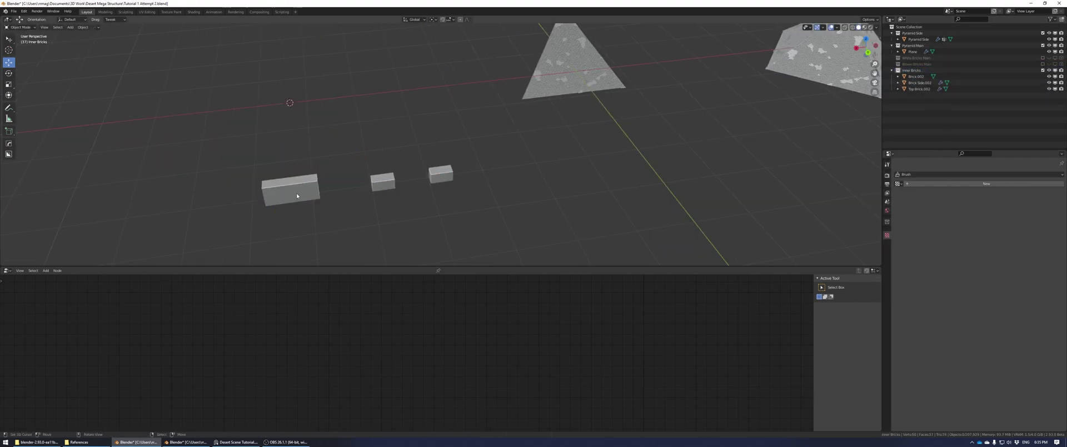
left_click(315, 190)
key("Delete")
left_click(383, 181)
key("Delete")
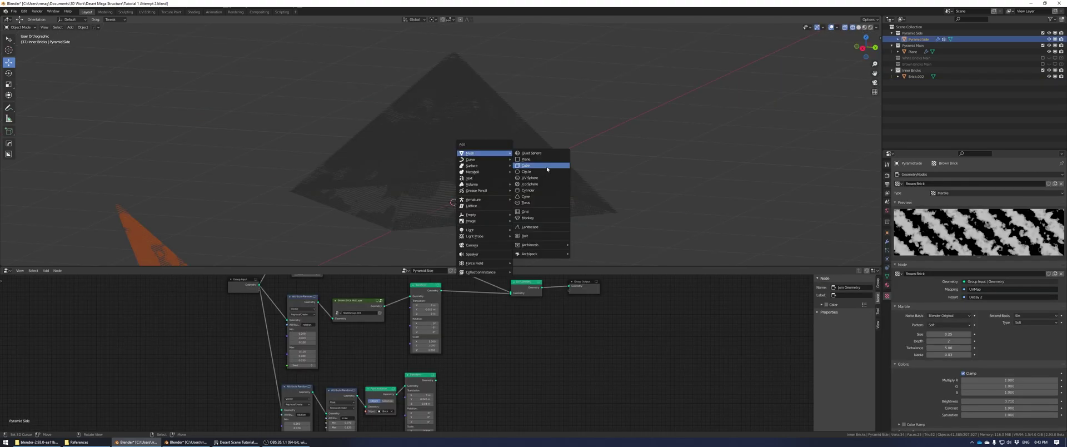
Add a cube mesh and rotate its geometry 45° about the Z axis in Edit Mode.
left_click(547, 167)
key("Tab")
key("r")
key("z")
key("4")
key("5")
key("Return")
Raise the cube's geometry along Z and scale it in X and Y only to fit the pyramid's footprint.
key("KP_3")
key("g")
key("z")
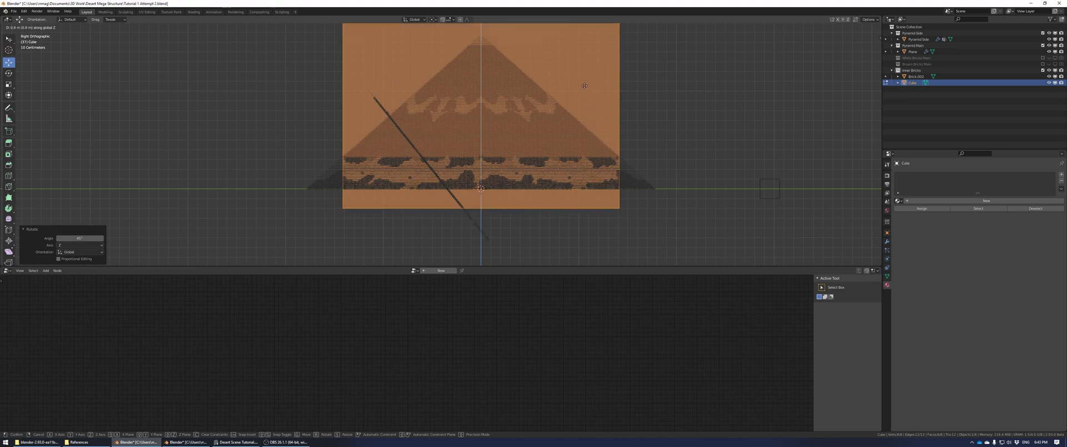
left_click(583, 72)
key("s")
key("shift+z")
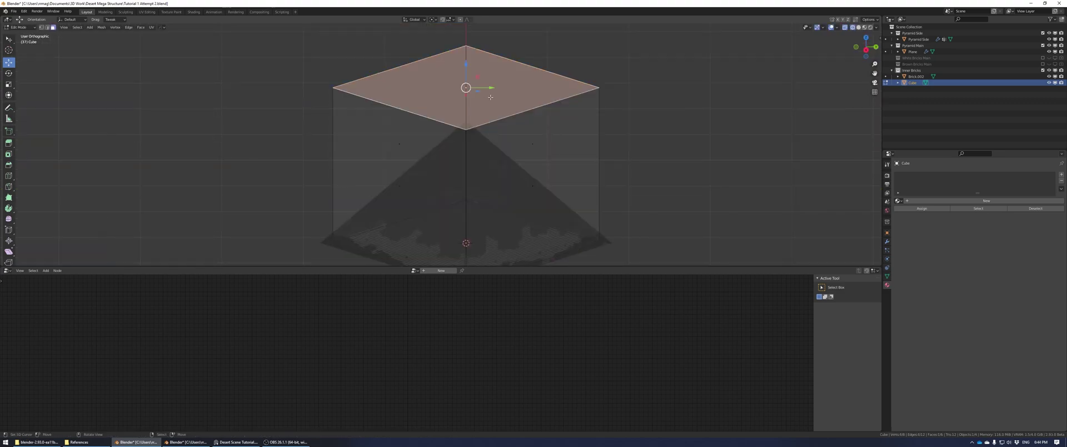
Merge the cube's top face at its center and move the resulting apex along Z to fit inside the brick pyramid.
key("m")
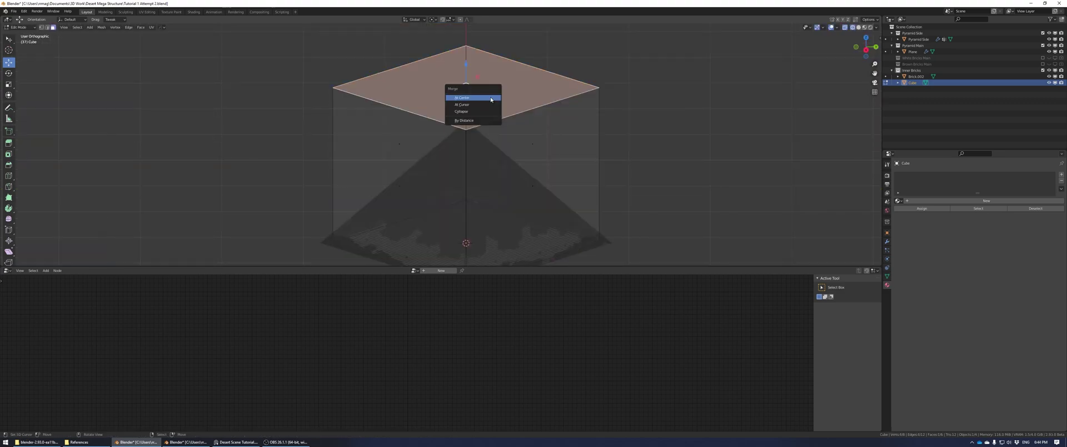
left_click(490, 97)
key("KP_1")
key("g")
key("z")
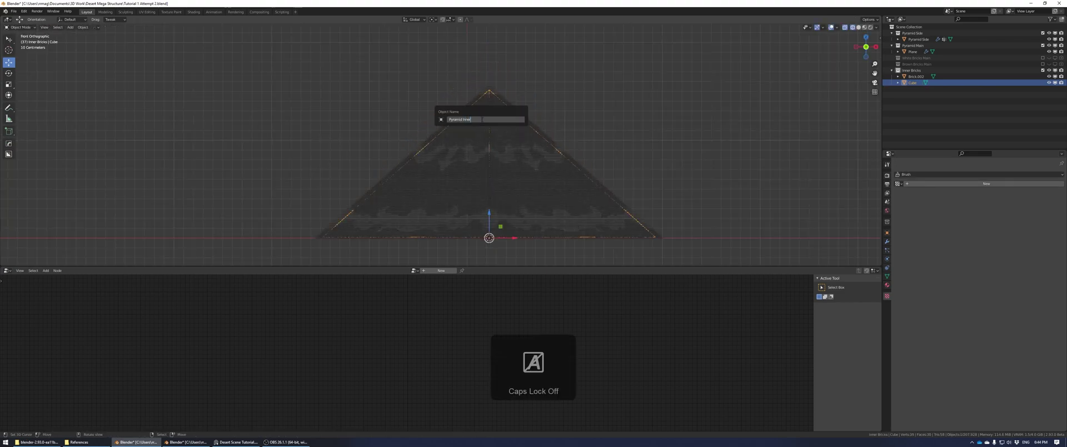
Name the cube Pyramid Inner and insert a Point Distribute node between its geometry group's input and output.
key("Return")
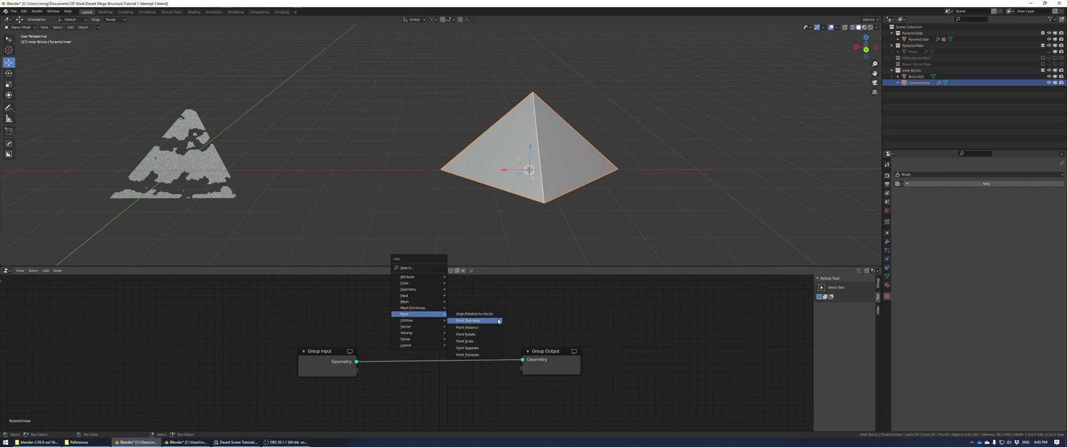
left_click(498, 320)
left_click(415, 321)
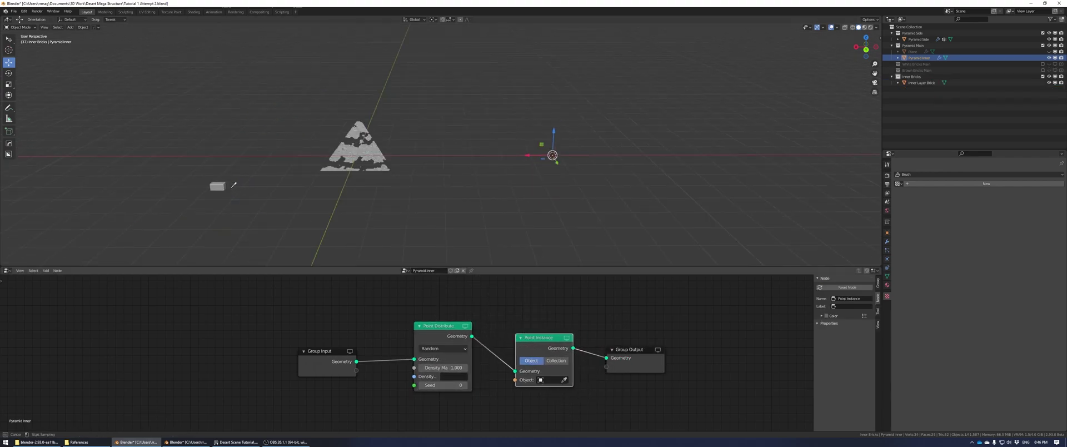
Set the inner layer brick as the Point Instance object and raise the maximum point density to about 64.6.
left_click(219, 186)
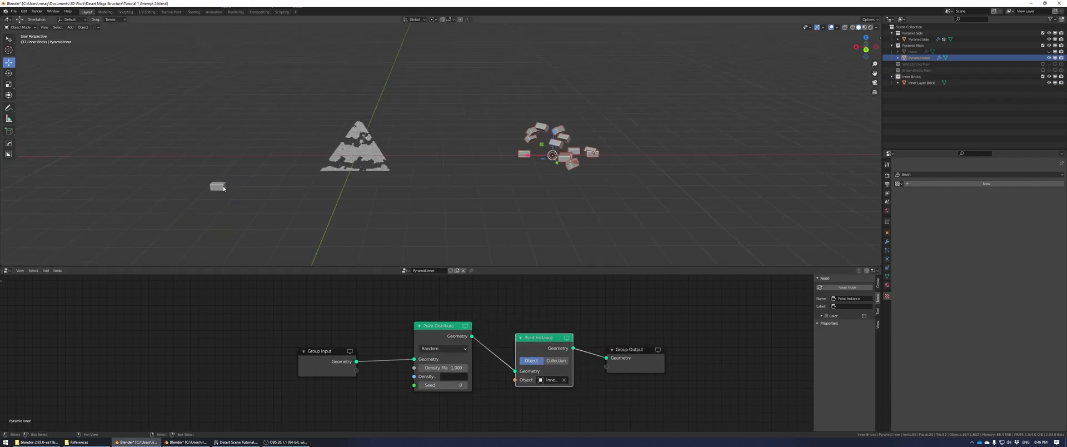
scroll(311, 222, "up", 2)
left_click_drag(443, 368, 489, 367)
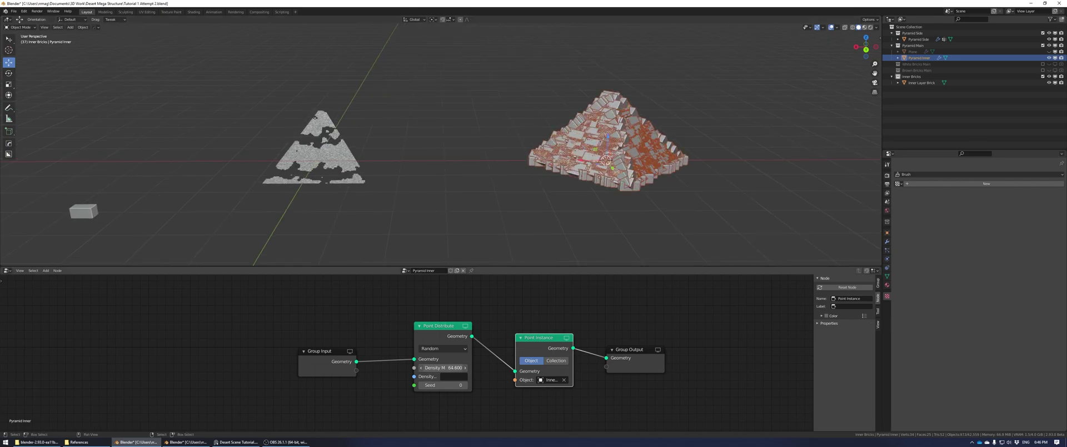
Insert an Attribute Randomize node between Point Distribute and Point Instance and set its attribute to scale.
key("shift+a")
left_click(542, 341)
left_click(514, 318)
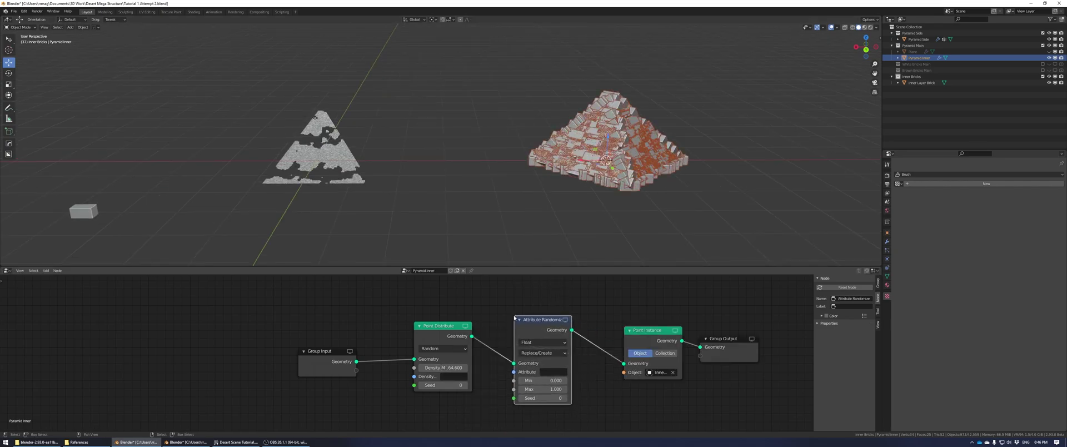
left_click(554, 372)
type("scale")
key("Return")
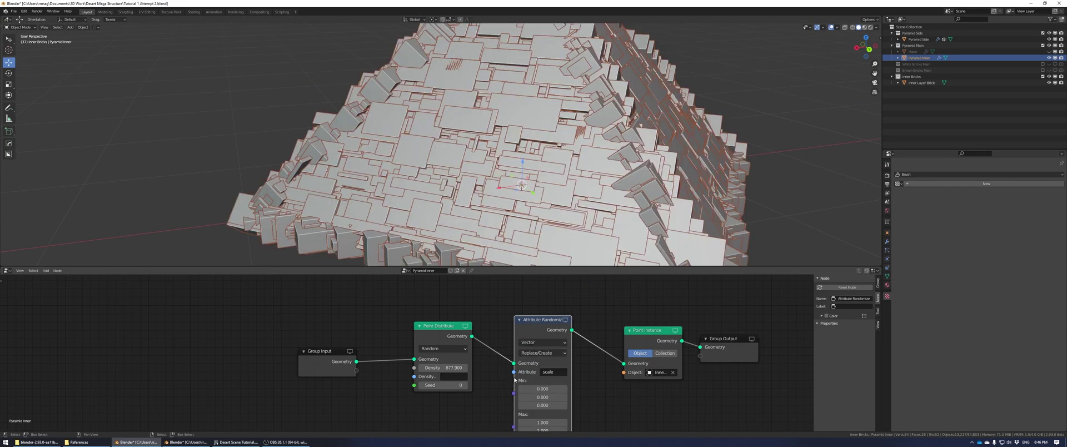
Set the random scale maximum to 0.08 on X, Y and Z.
middle_click_drag(514, 380, 494, 323)
scroll(517, 355, "up", 1)
type(".08")
key("Tab")
type(".08")
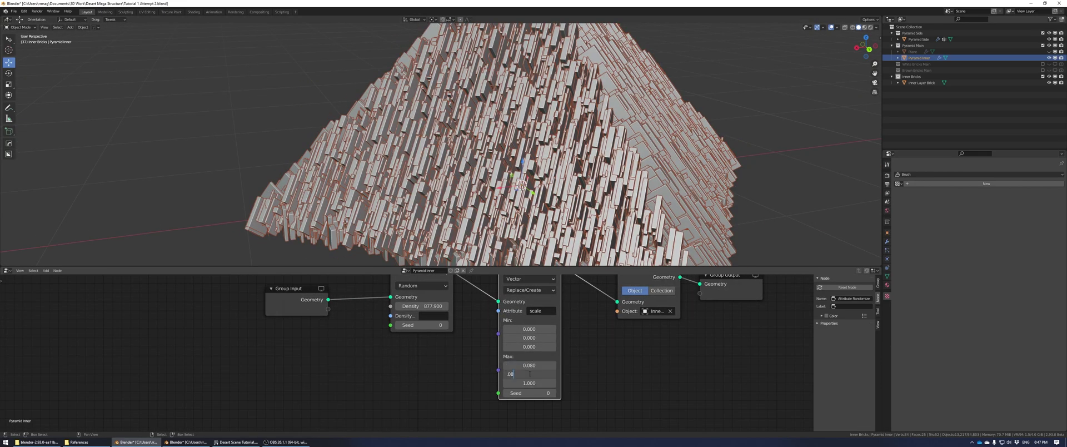
key("Tab")
type(".08")
key("Return")
Try a random scale maximum of 0.2 on all three axes, and then enter 0.15 in the scale range.
scroll(529, 363, "up", 3)
key("Tab")
key("shift+Tab")
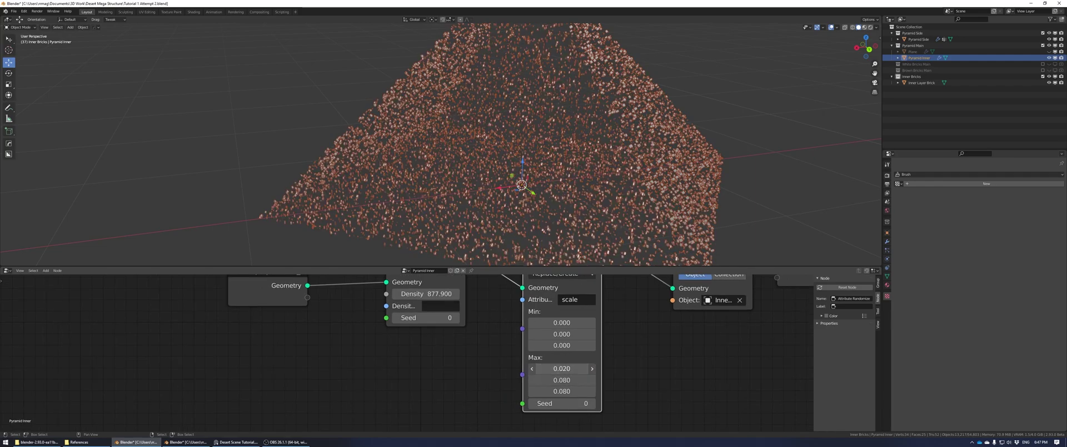
type(".2")
key("Tab")
type(".2")
key("Tab")
type(".2")
double_click(562, 322)
type(".15")
key("Return")
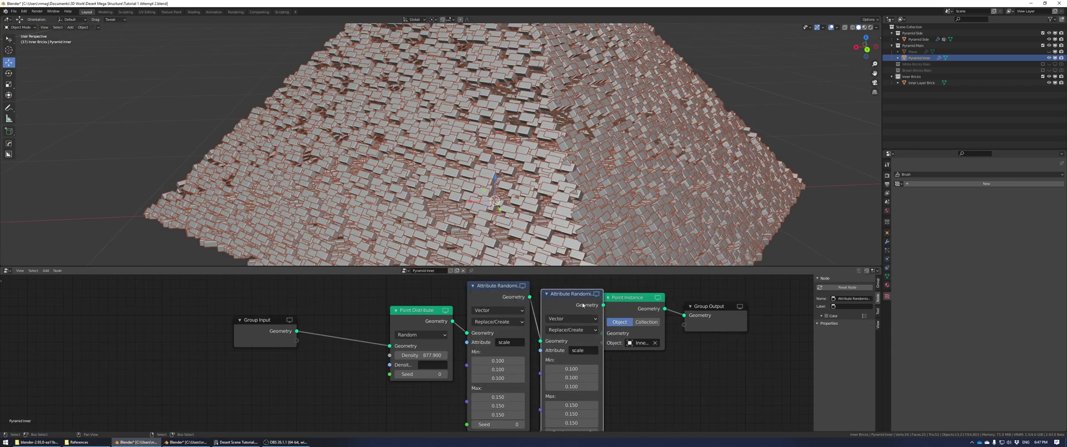
Place the duplicated Attribute Randomize node after the scale one and set its attribute to rotation.
left_click(608, 305)
left_click(607, 349)
type("rotation")
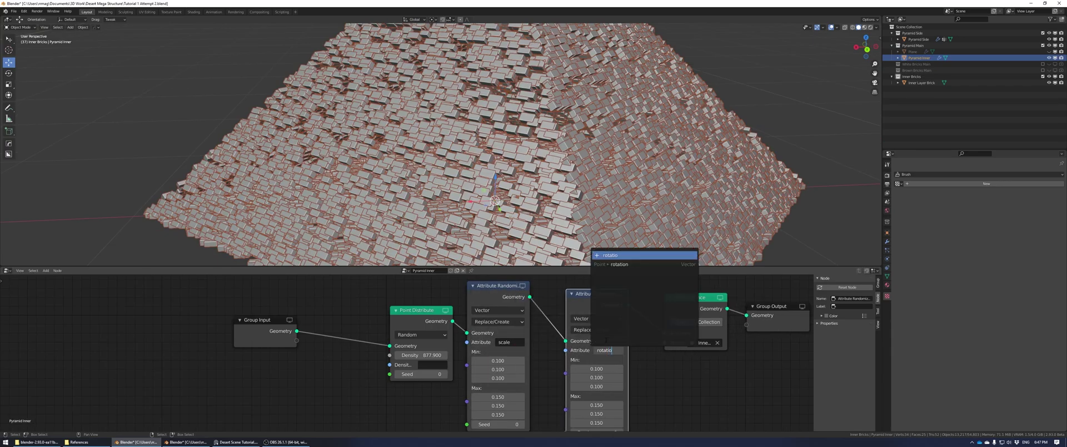
key("Return")
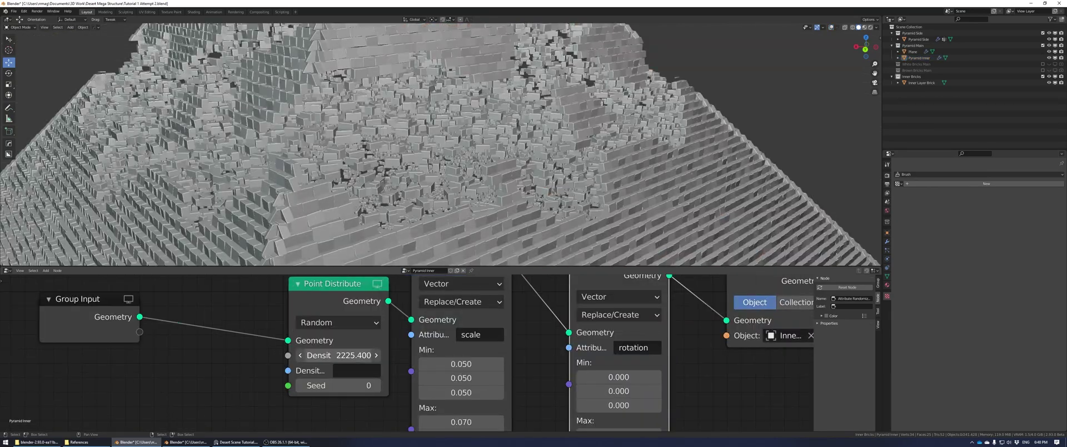
Raise the Point Distribute maximum density of the inner pyramid to about 8100.
left_click_drag(339, 355, 392, 355)
scroll(485, 139, "down", 6)
middle_click_drag(485, 138, 444, 151)
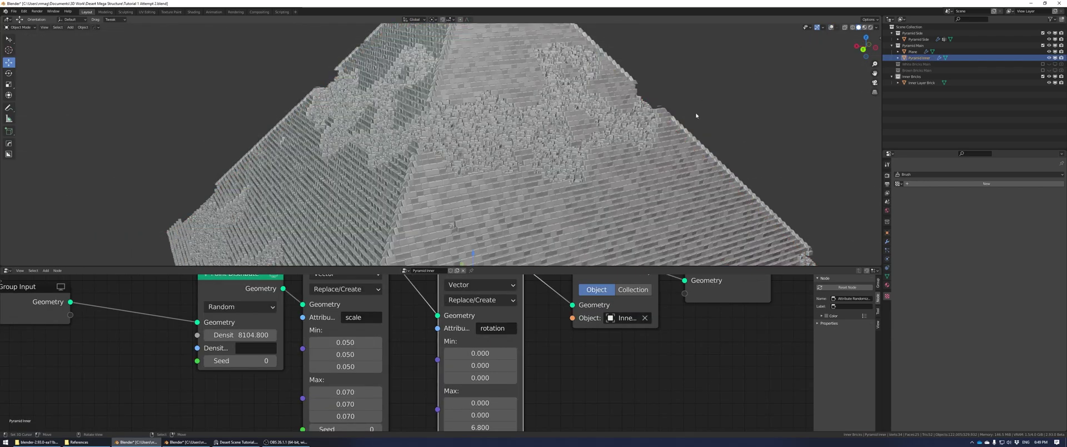
Scale Pyramid Inner by about 1.007 in X and Y only, and adjust its scale along Z.
key("s")
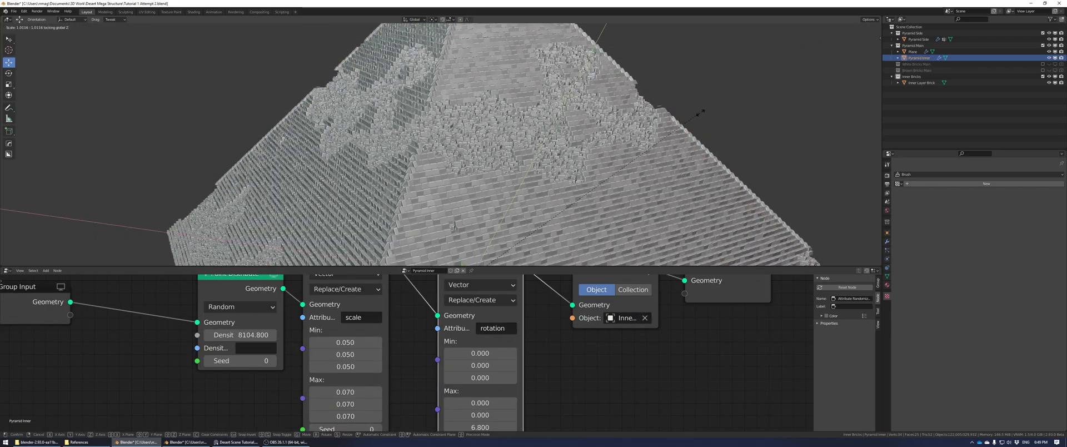
key("s")
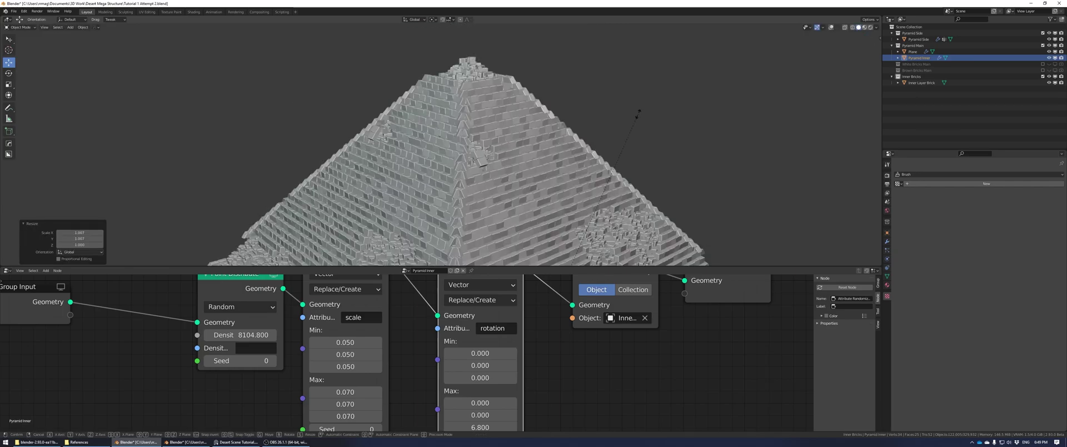
key("z")
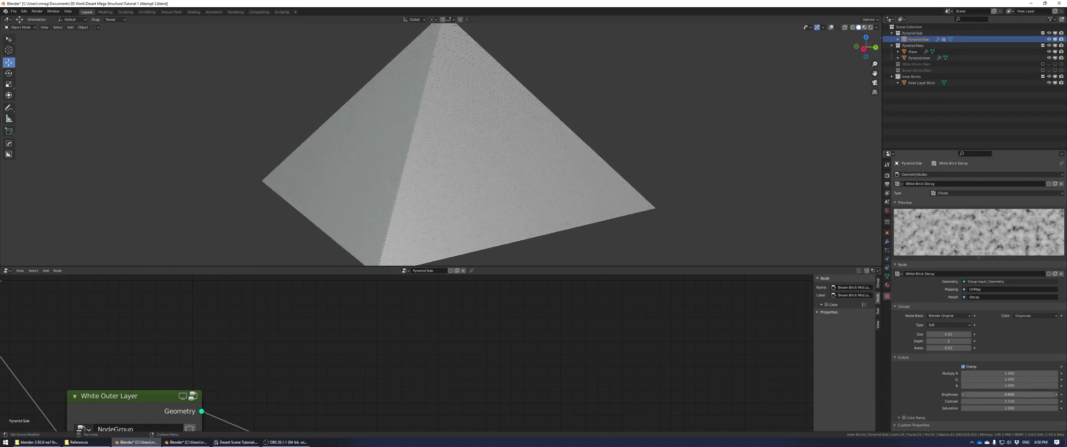
mouse_move(579, 135)
middle_mouse_down()
mouse_move(624, 91)
mouse_move(604, 96)
middle_mouse_up()
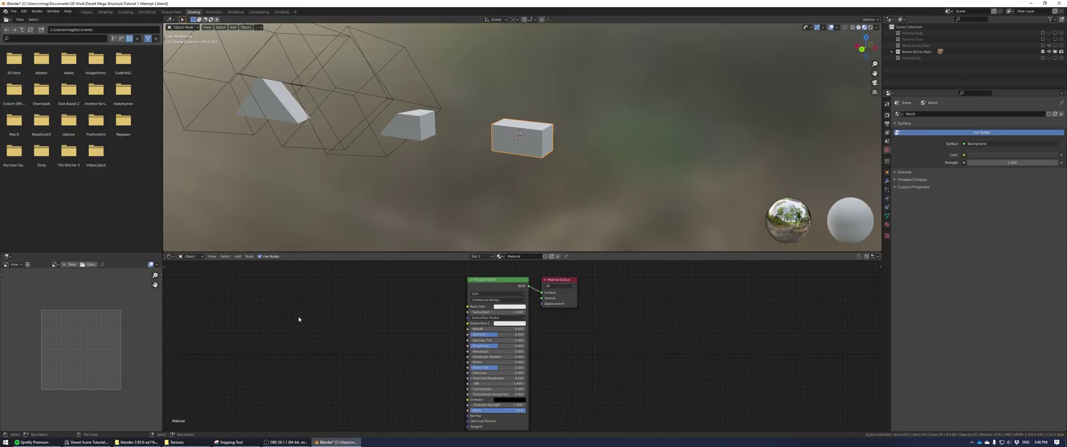
Add an Image Texture node with the old dirty brick image and connect its Color to the Principled BSDF's Base Color.
left_click(299, 317)
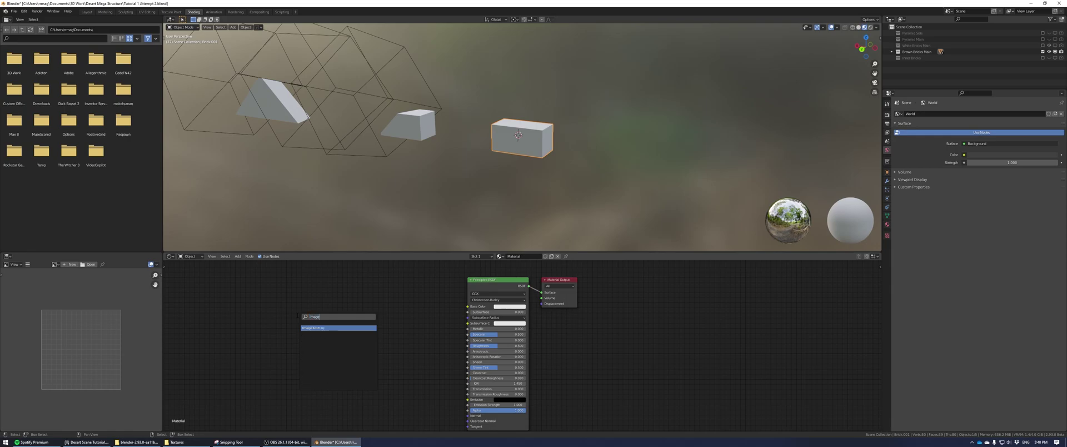
key("Return")
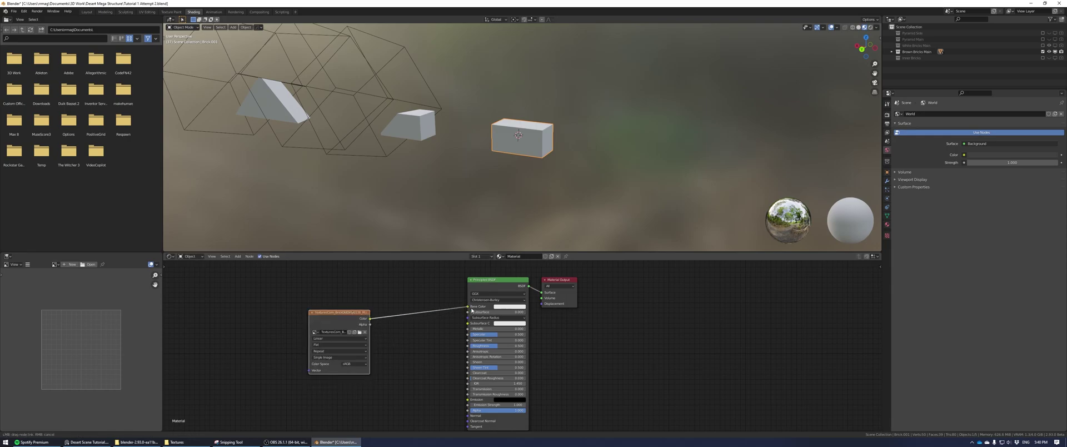
left_click_drag(472, 311, 468, 306)
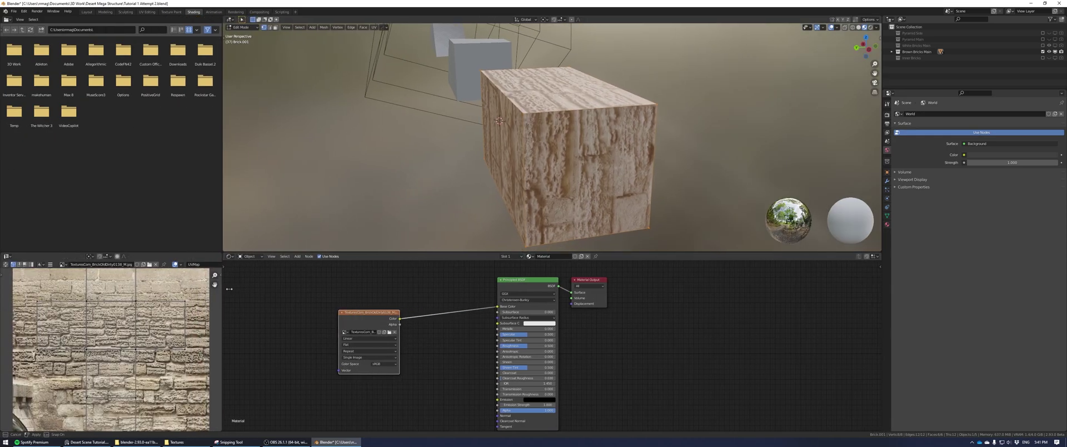
Enlarge the UV and shader editing areas and project the brick's UVs from the front view.
left_click_drag(215, 250, 203, 188)
key("KP_1")
key("u")
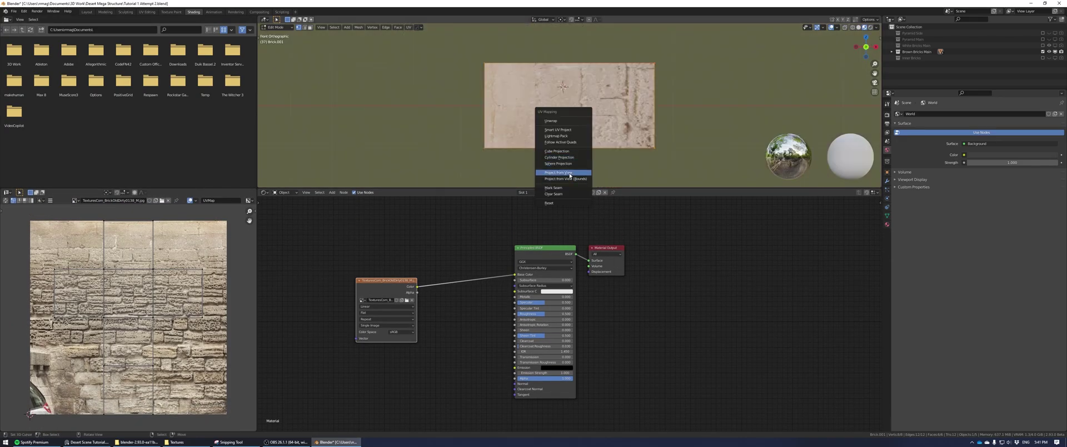
left_click(561, 172)
Scale and move the front-projected UVs onto a single stone in the image, adjusting their width along X.
scroll(127, 317, "up", 4)
key("s")
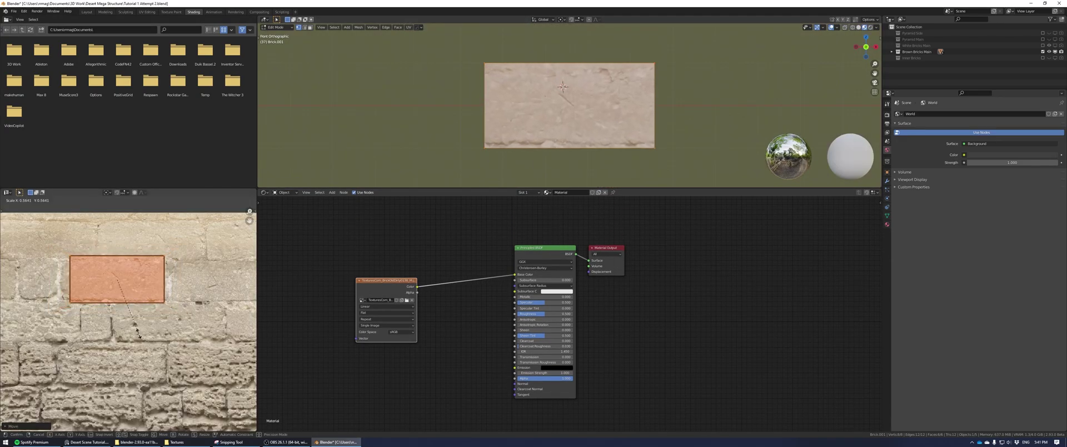
left_click(137, 329)
scroll(128, 316, "up", 1)
key("g")
left_click(158, 321)
key("s")
key("x")
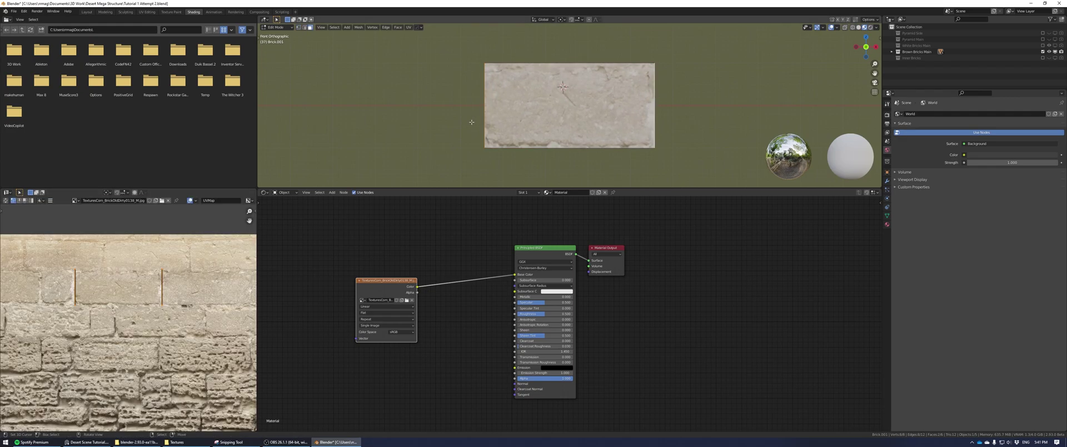
Project the brick's end faces from the left view and scale and move their UVs onto a stone in the image.
key("ctrl+KP_3")
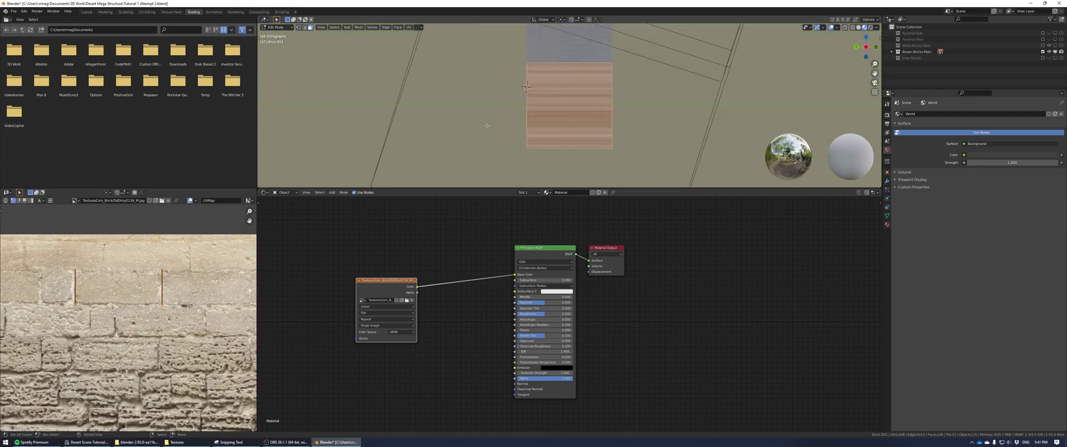
key("u")
left_click(497, 130)
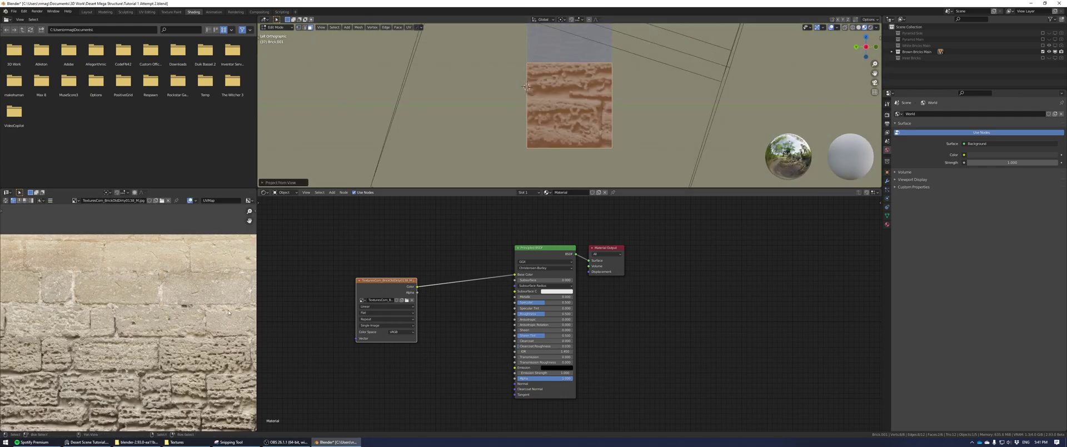
scroll(122, 322, "up", 3)
key("s")
left_click(133, 320)
scroll(132, 321, "down", 2)
scroll(133, 321, "up", 2)
scroll(133, 320, "down", 1)
key("g")
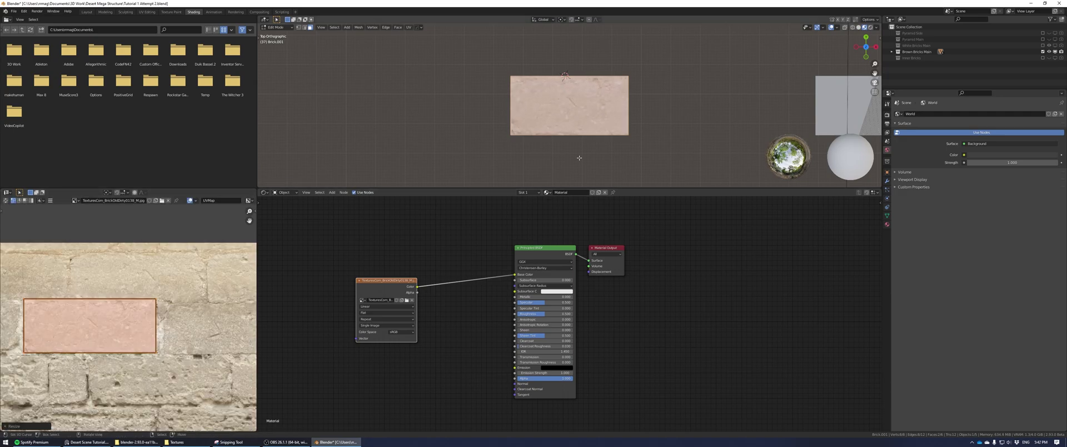
Add a Displacement node fed by the image texture's Color and connect it to the Material Output's Displacement.
middle_click_drag(579, 157, 611, 103)
scroll(611, 104, "up", 1)
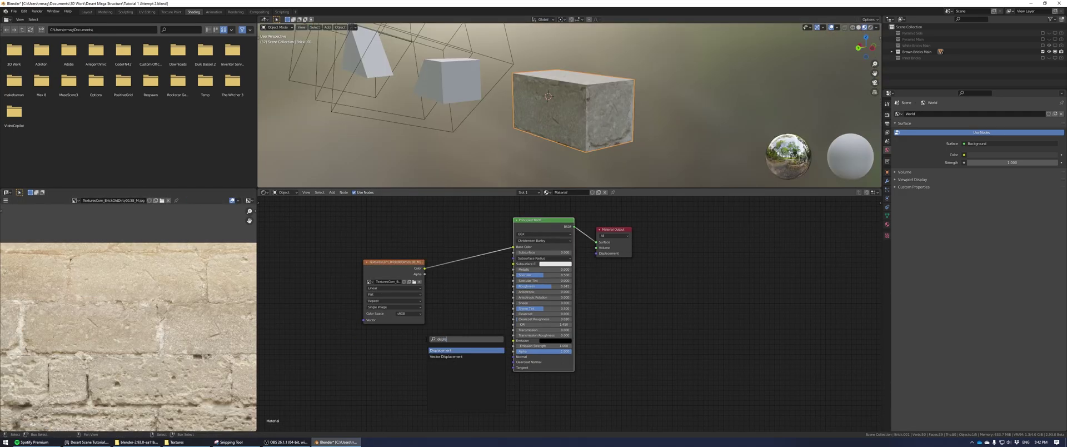
left_click(542, 316)
left_click_drag(424, 268, 476, 398)
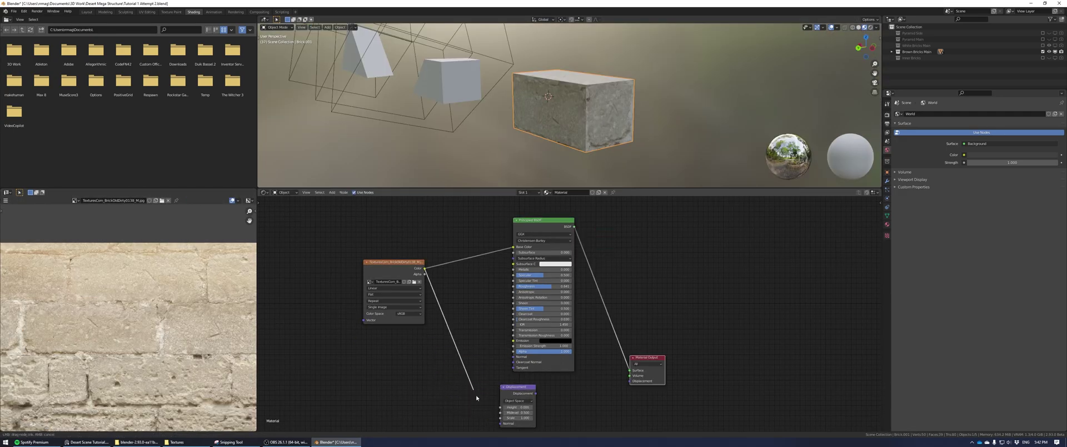
left_click_drag(630, 385, 630, 383)
left_click_drag(500, 424, 500, 407)
Link the textured brick's material to the side brick and the top brick.
middle_click_drag(402, 146, 421, 118)
right_click(422, 118)
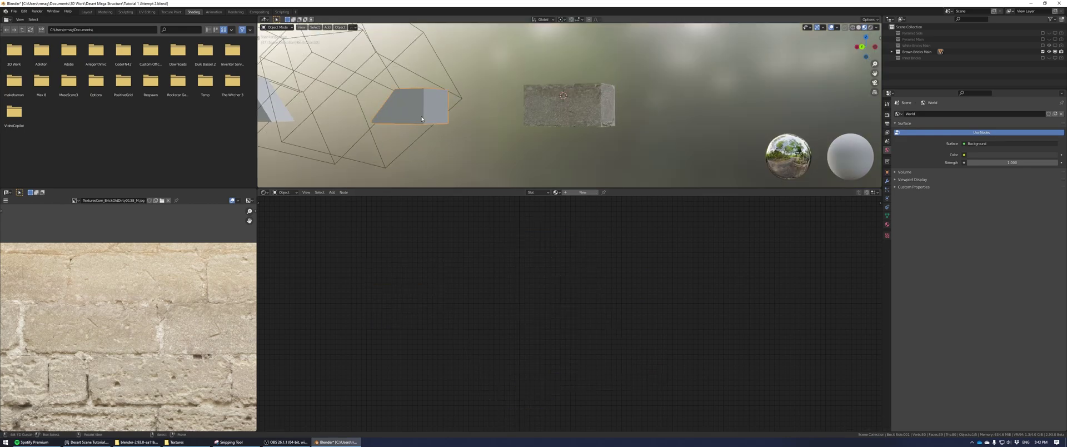
scroll(556, 111, "down", 4)
left_click(574, 111)
key("ctrl+l")
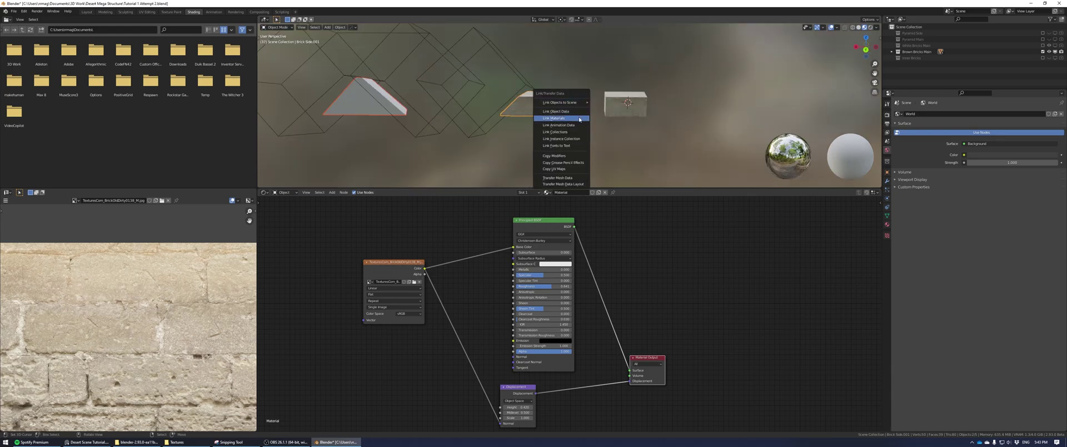
left_click(579, 118)
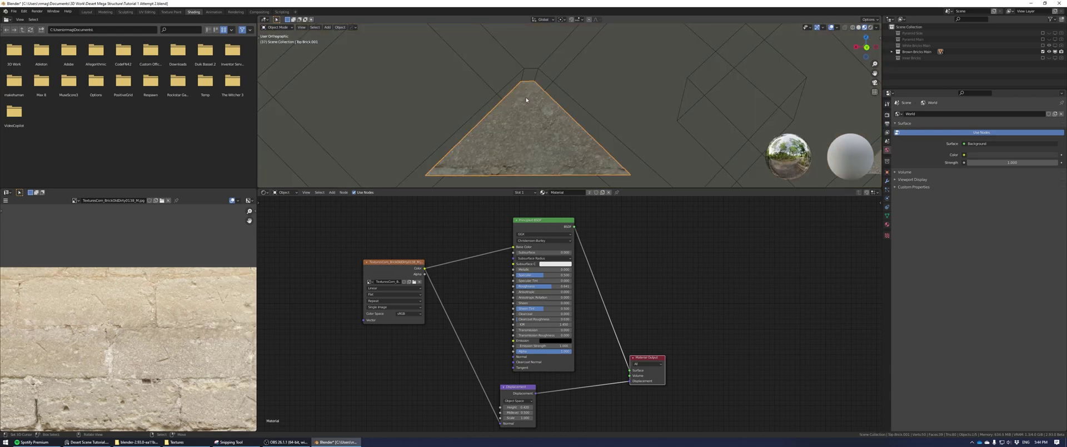
middle_click_drag(533, 100, 561, 101)
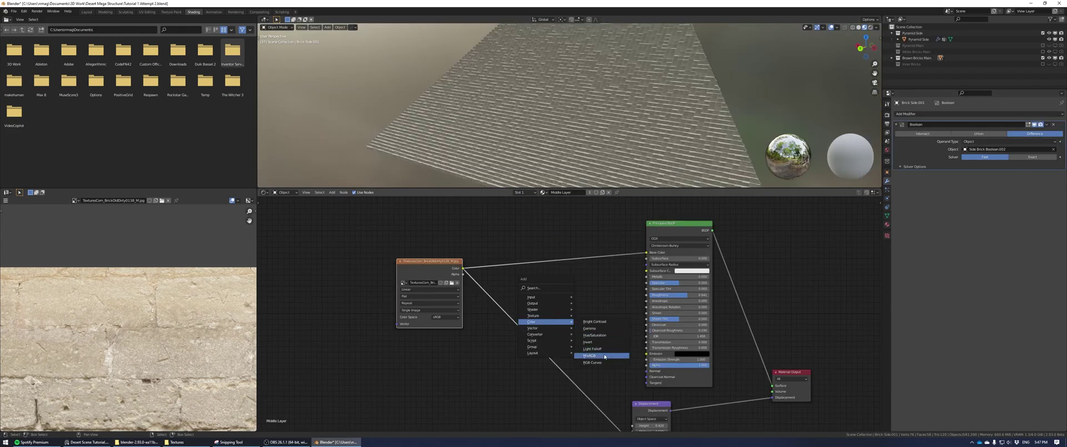
Insert a MixRGB node between the image texture and Base Color, with a brown second color and Multiply blending.
left_click(605, 356)
left_click(578, 272)
left_click(592, 281)
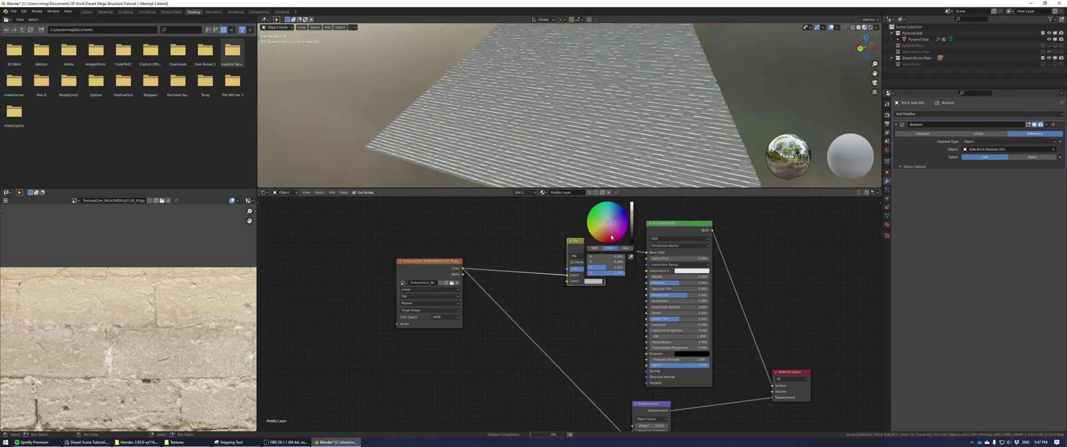
left_click(605, 222)
left_click(591, 256)
left_click(577, 277)
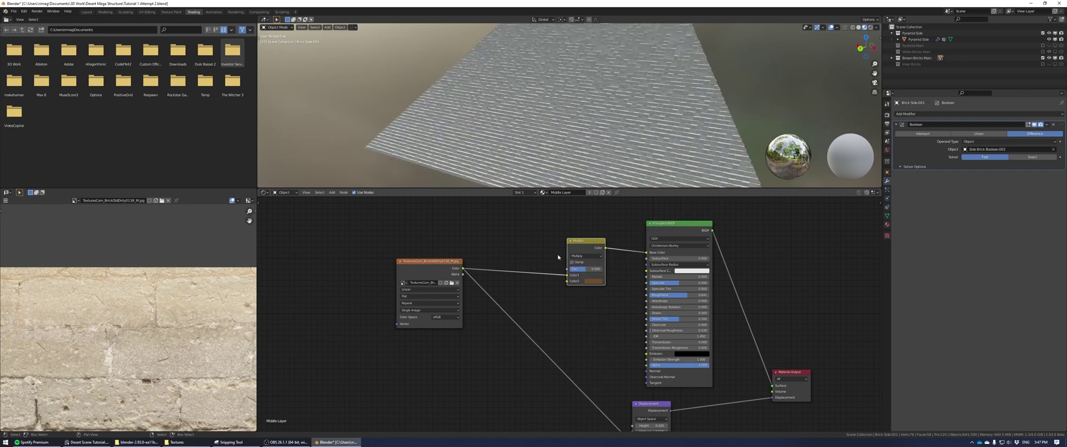
Add an Object Info node and connect its Random output to the Multiply node's Fac.
middle_click_drag(557, 253, 542, 285)
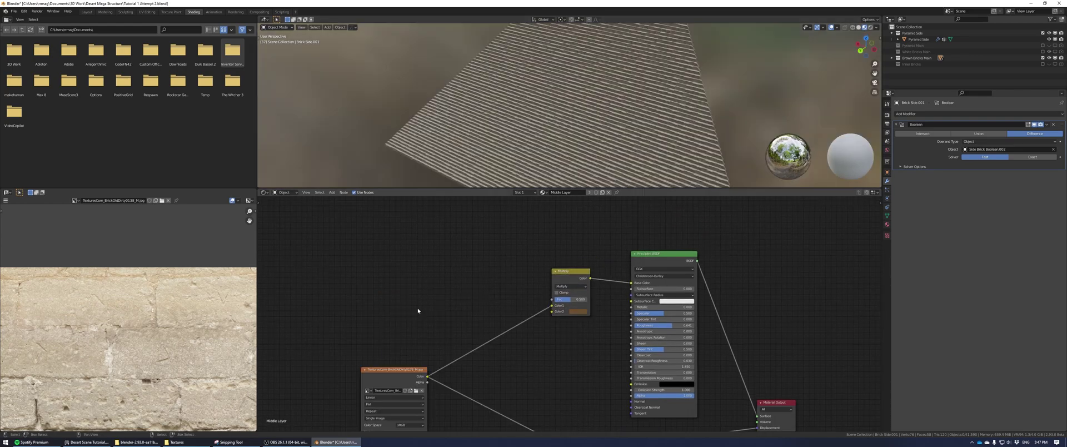
key("shift+a")
mouse_move(418, 310)
left_click(457, 247)
left_click(434, 274)
scroll(436, 295, "up", 4)
left_click_drag(438, 305, 548, 296)
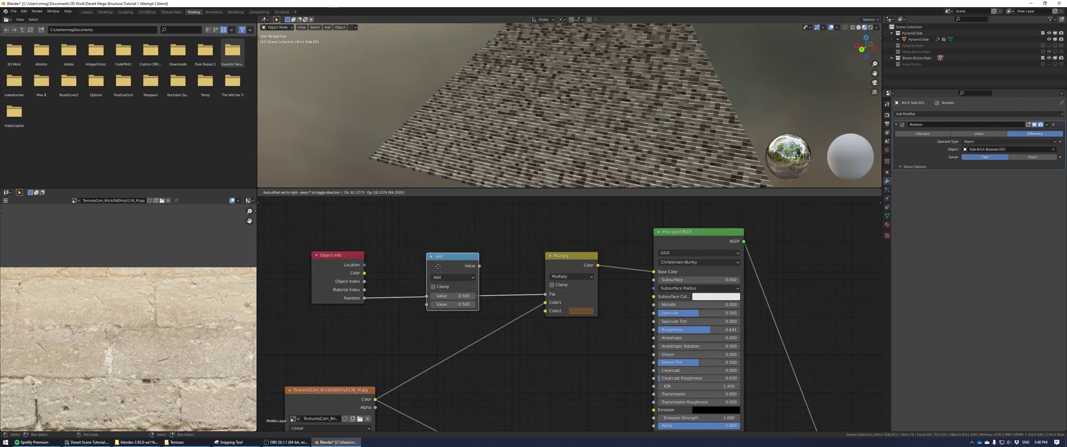
Insert an Add math node between Object Info's Random output and the mix node's Fac, followed by a duplicate set to Multiply.
left_click(434, 268)
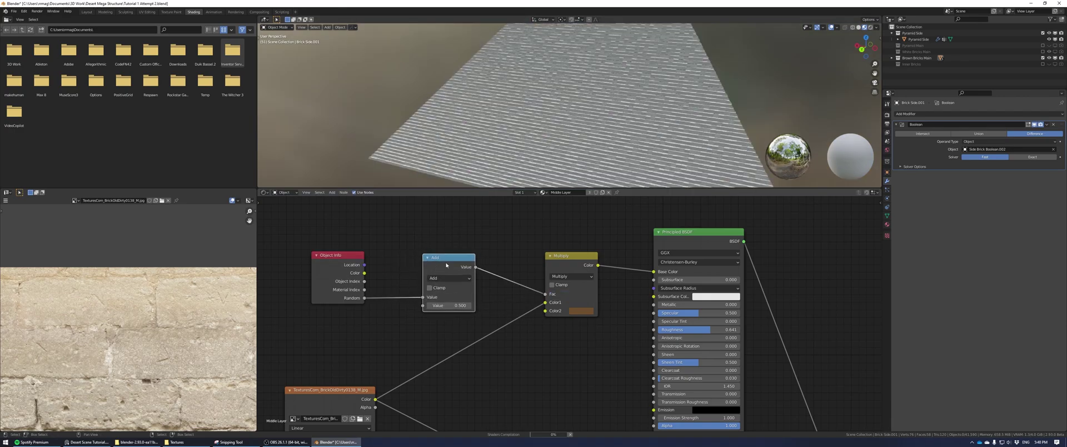
left_click_drag(445, 263, 407, 264)
key("shift+d")
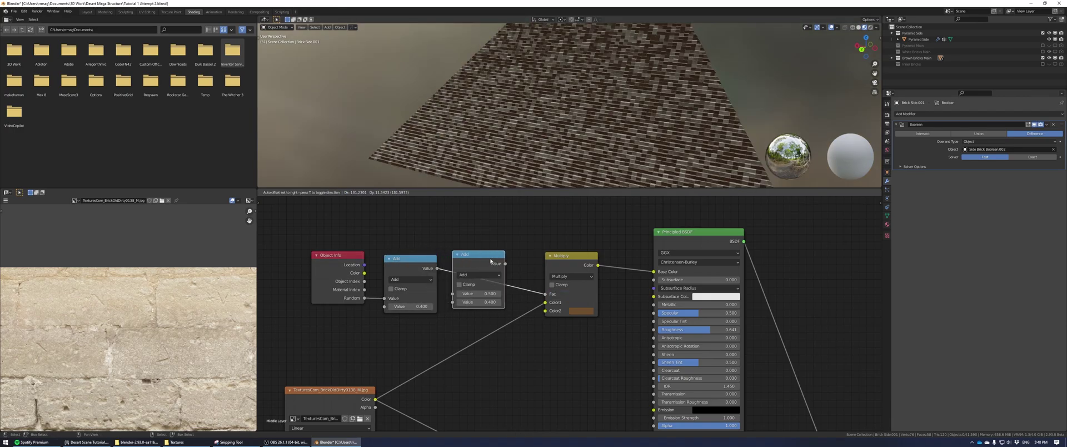
left_click(490, 265)
left_click(494, 275)
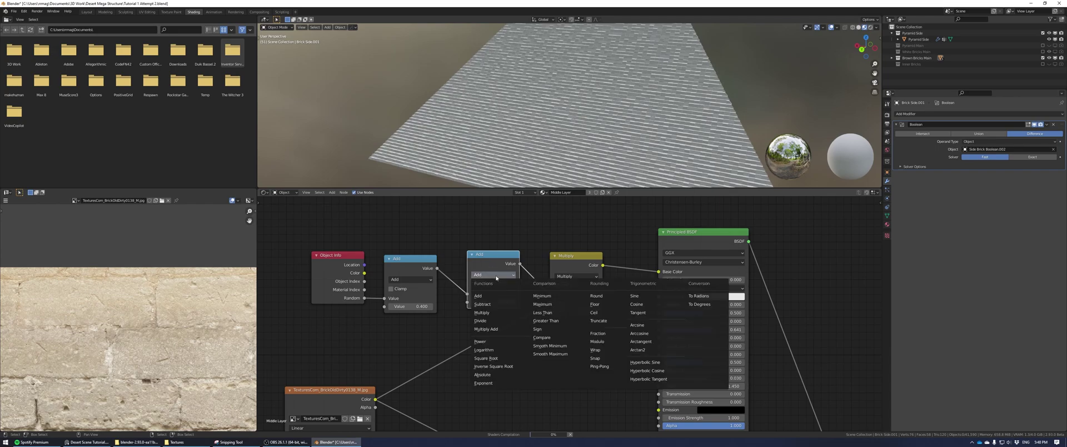
left_click(498, 312)
Lower the Multiply math node's value and raise the Add math node's value to tune the random brown tint.
left_click(515, 302)
left_click(514, 302)
left_click(515, 302)
left_click(514, 303)
left_click(514, 302)
left_click_drag(494, 303, 481, 302)
left_click_drag(411, 306, 434, 306)
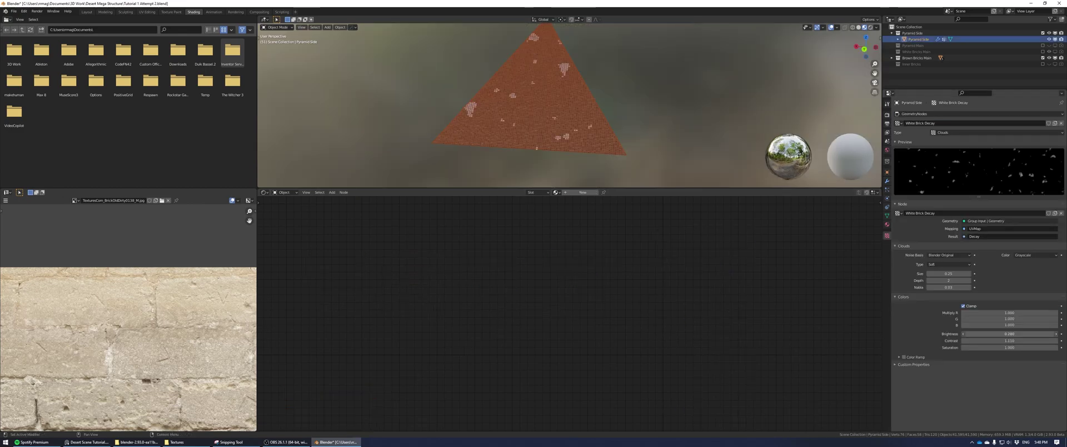
Exclude the Brown Bricks Main collection and show the White Bricks Main collection in the viewport.
scroll(620, 77, "up", 3)
key("alt+a")
scroll(620, 77, "up", 3)
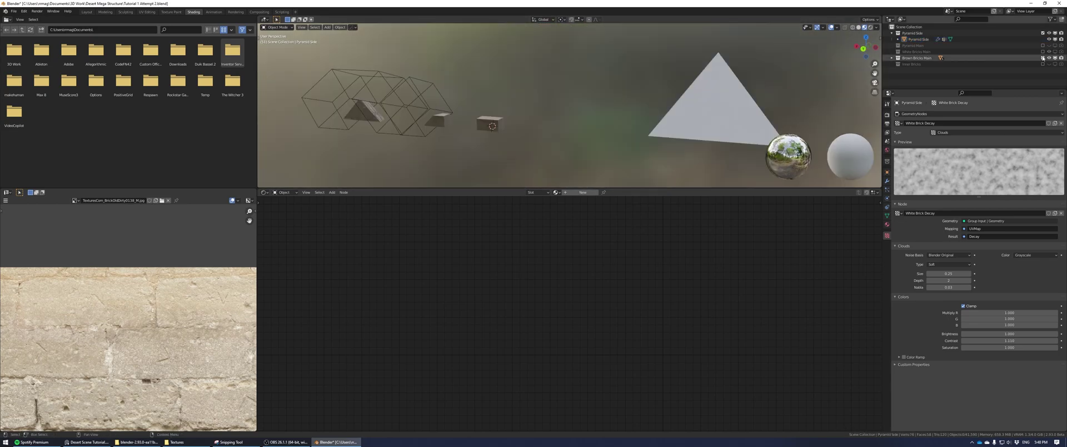
left_click(1042, 57)
left_click(1056, 52)
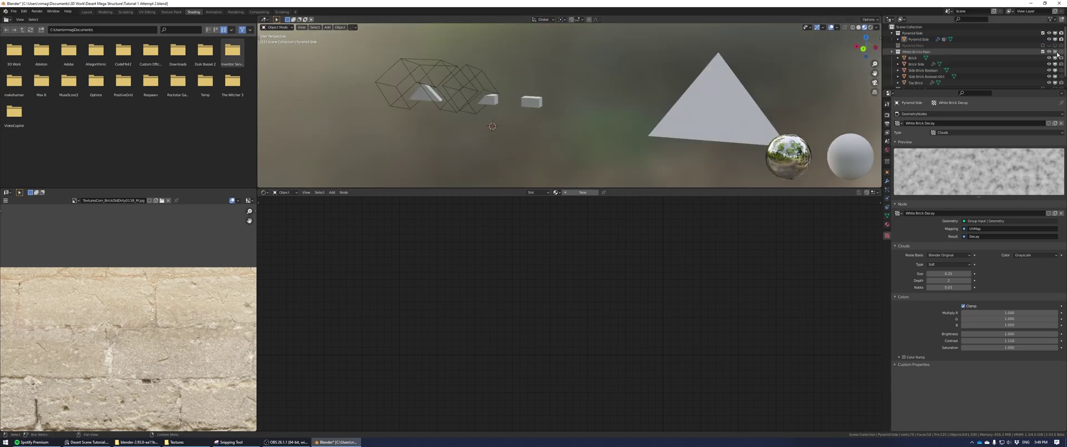
Assign the existing textured brick material to the main white brick.
scroll(533, 102, "up", 2)
left_click(517, 101)
left_click(556, 192)
left_click(590, 201)
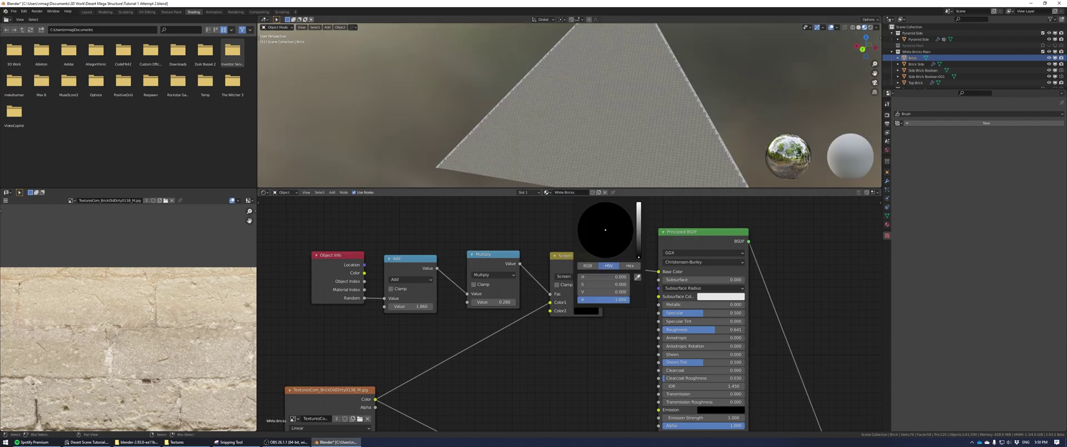
Set the mix color node's second color to white with Screen blending in the White Bricks material.
left_click_drag(638, 255, 639, 206)
left_click(578, 276)
left_click(572, 203)
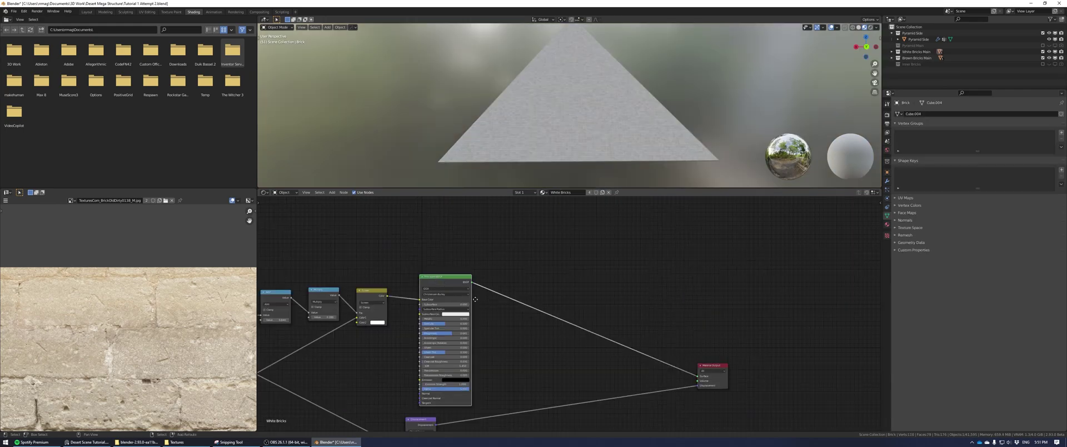
Duplicate the Principled BSDF into the Material Output and make it gold, with Metallic 1.000 and a lower roughness.
key("shift+d")
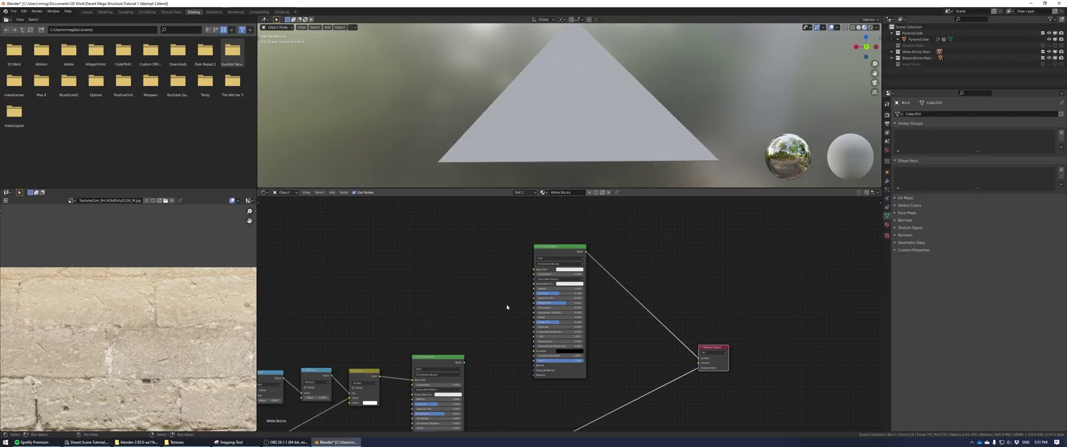
scroll(507, 305, "up", 5)
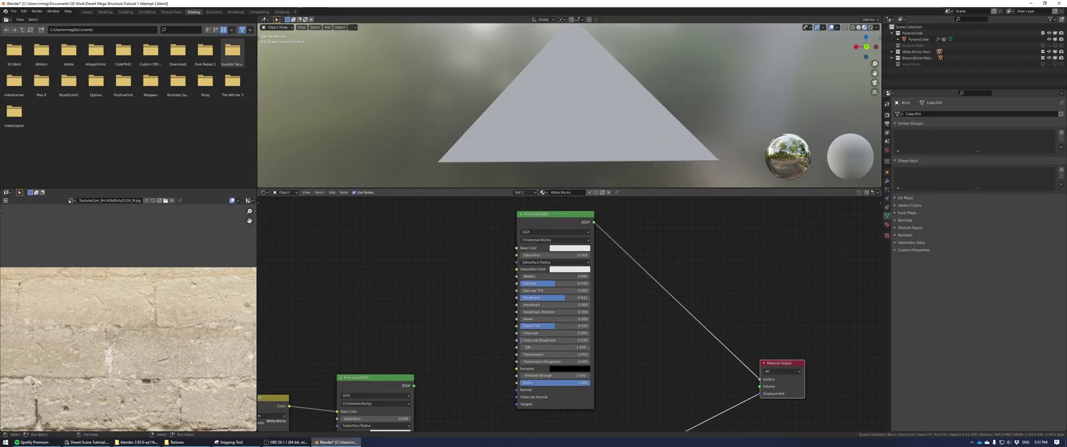
left_click(569, 248)
left_click(564, 193)
left_click_drag(605, 160, 605, 167)
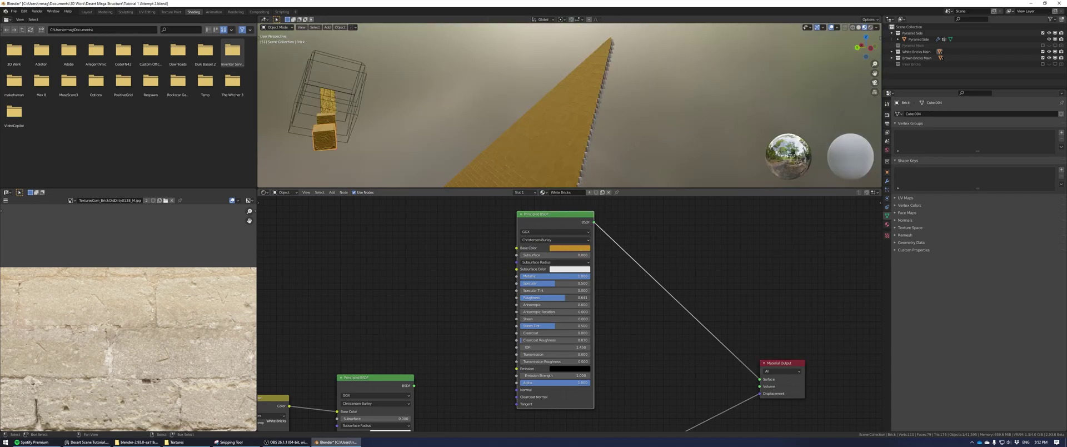
left_click_drag(564, 297, 533, 298)
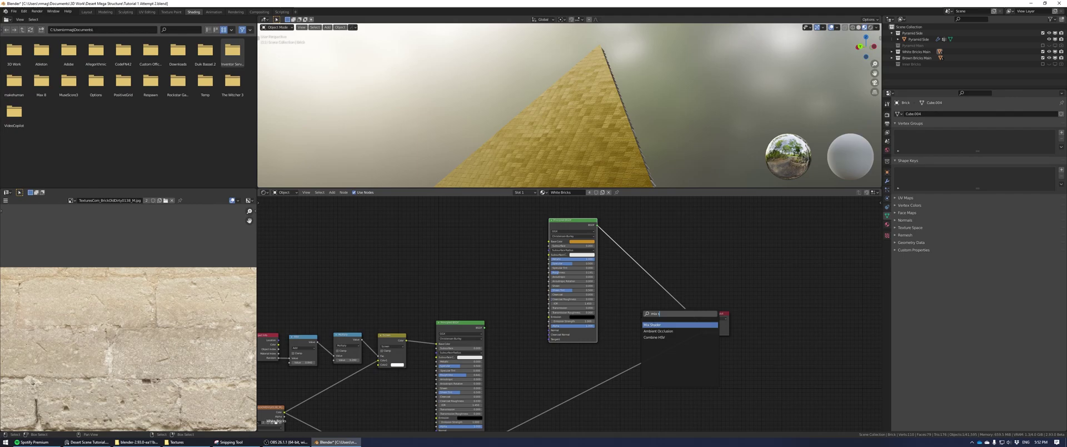
Insert a Mix Shader before the Material Output and link the white brick's Principled BSDF into its free shader input.
left_click(657, 325)
left_click(673, 303)
left_click_drag(484, 327, 658, 313)
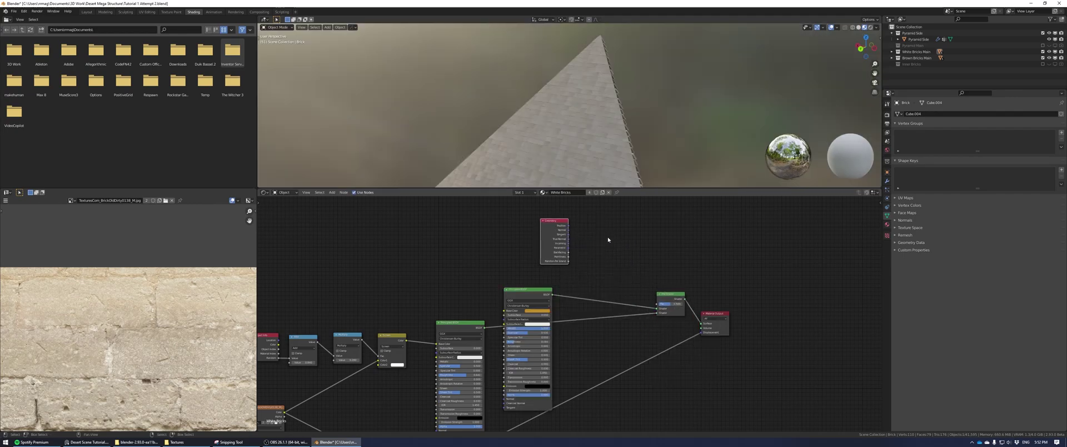
Connect the Geometry node's Position output to the Mix Shader's Fac and insert a ColorRamp between them.
scroll(608, 240, "up", 2)
left_click_drag(527, 230, 648, 343)
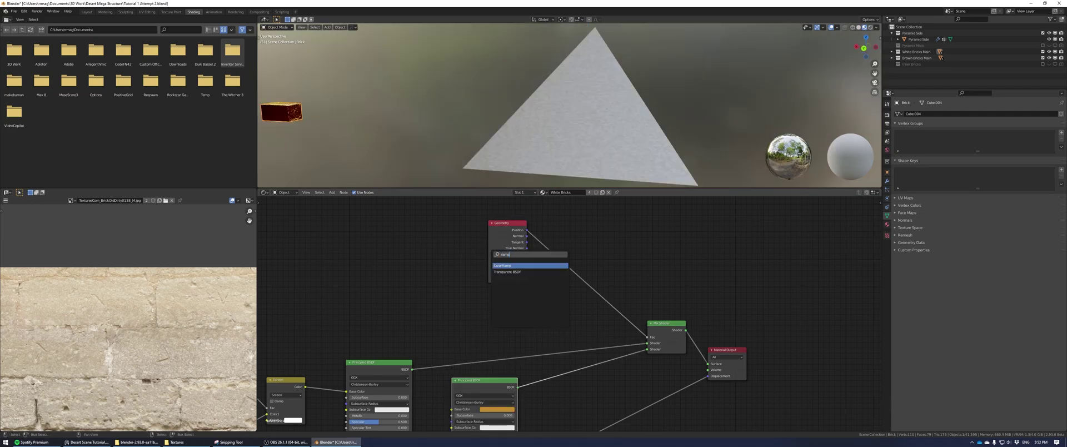
key("Return")
left_click(571, 270)
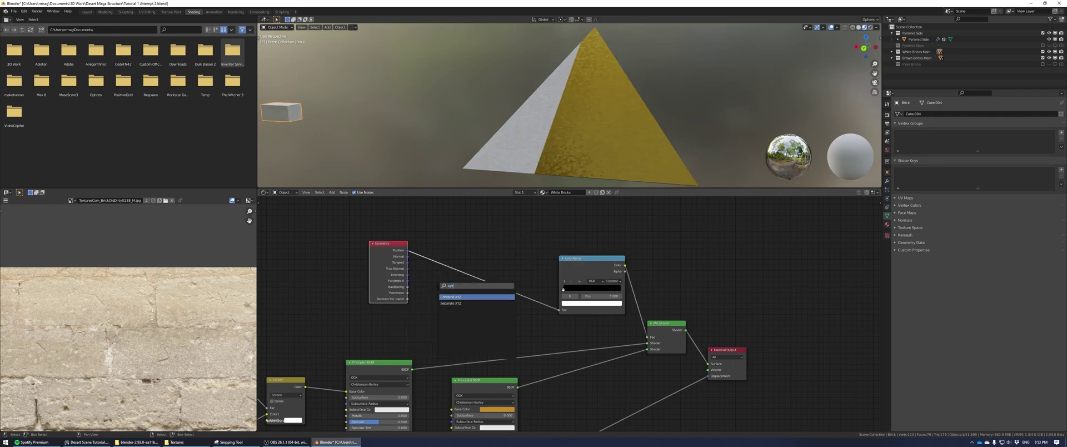
Insert a Separate XYZ node after the Geometry node and link its Z output to the ColorRamp's Fac.
left_click(457, 303)
left_click(468, 273)
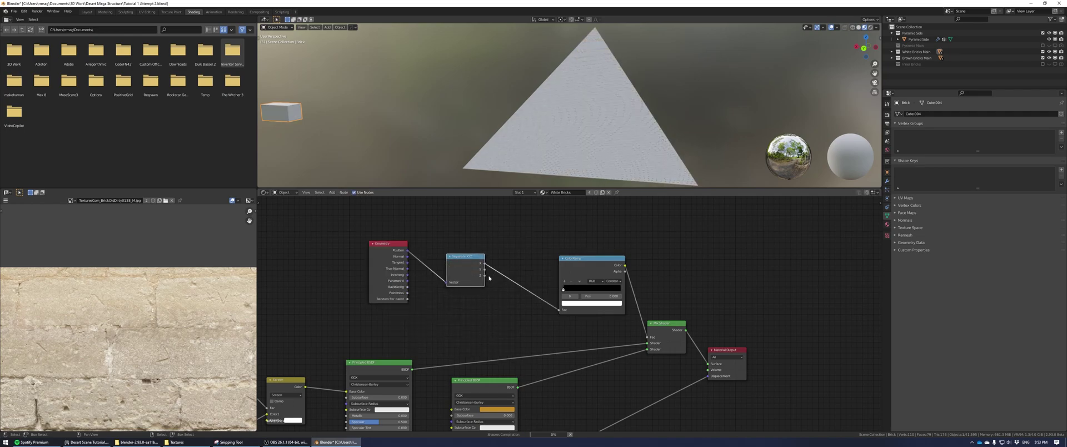
left_click_drag(577, 292, 560, 310)
Insert an Add math node between Separate XYZ and the ColorRamp.
key("shift+a")
type("s")
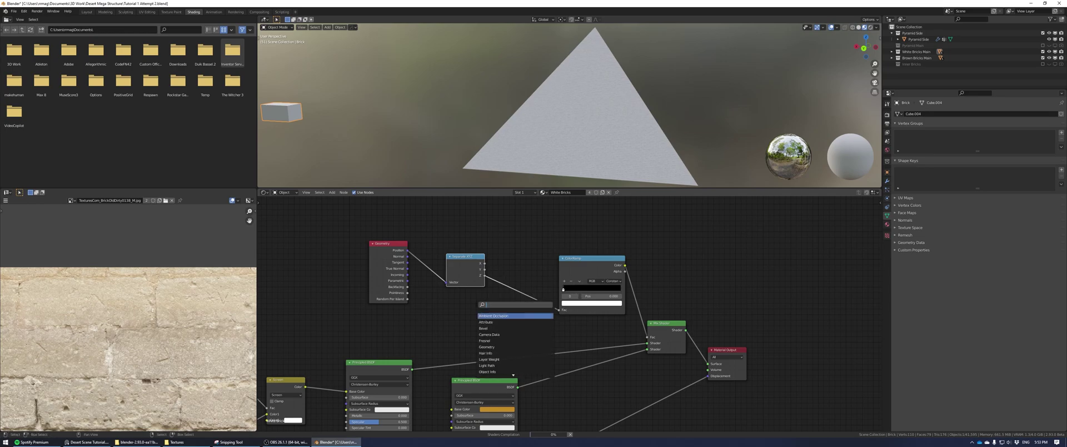
type("math")
key("Return")
left_click(525, 289)
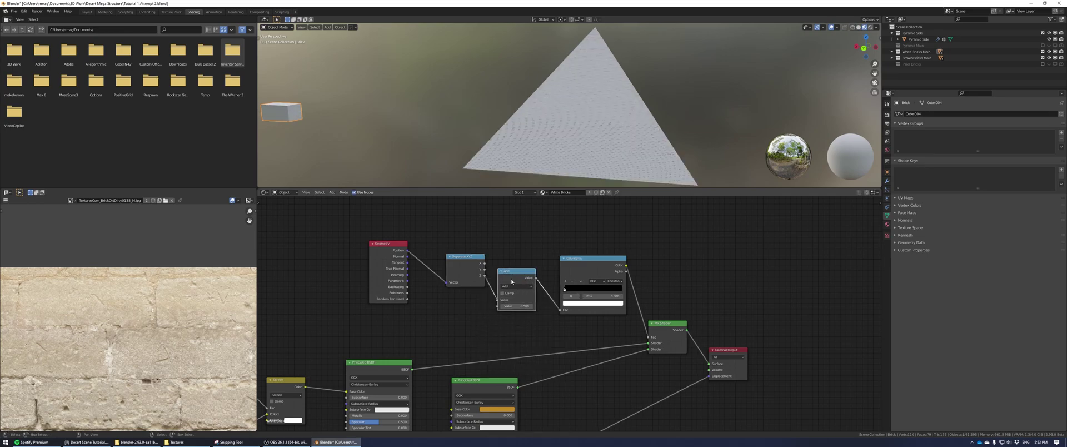
Swap the Mix Shader's two shader inputs, then shift the ColorRamp stop and lower the Add value to limit the gold to the pyramid's tip.
left_click_drag(657, 346, 656, 349)
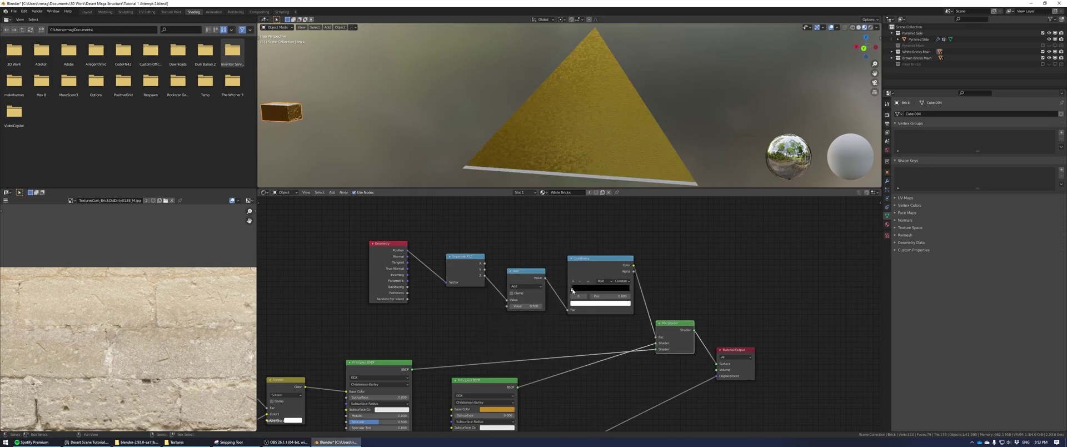
left_click_drag(574, 289, 611, 289)
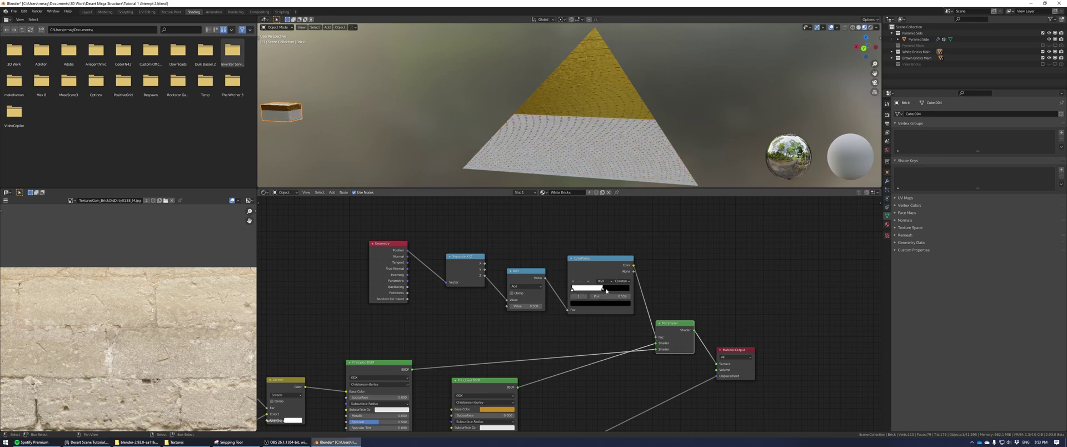
left_click_drag(529, 305, 506, 305)
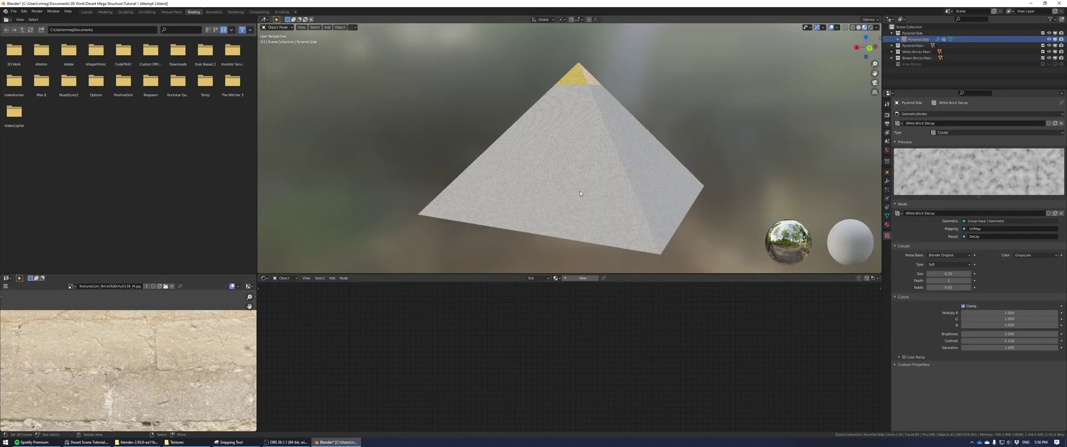
Undo the last change and give the inner layer brick a material based on Middle Layer.
key("ctrl+z")
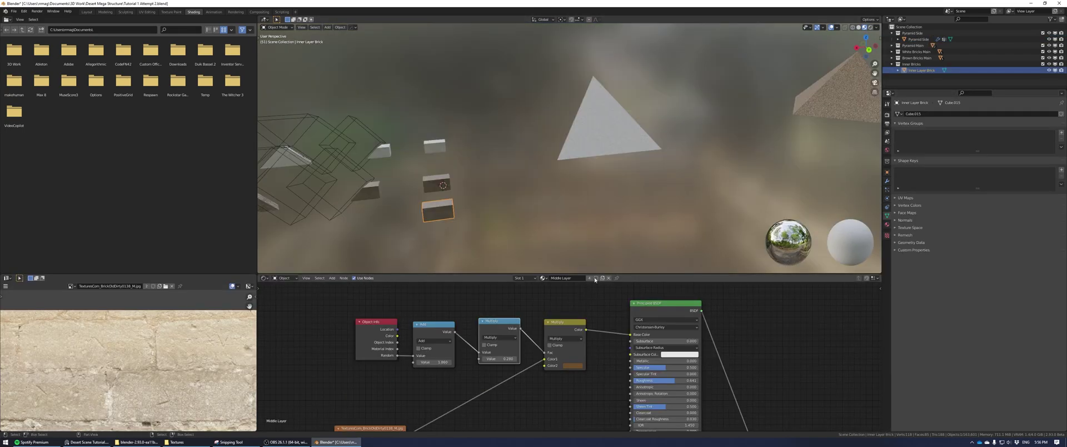
key("Return")
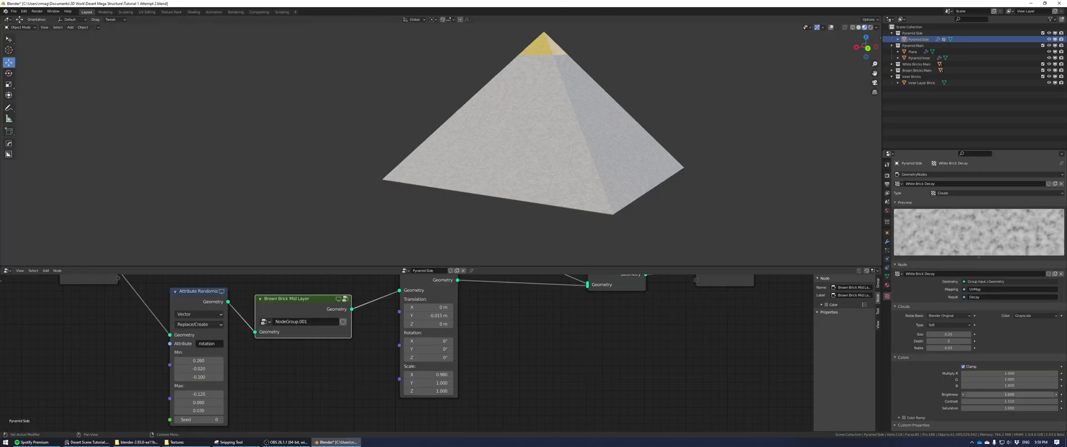
Lower the White Brick Decay texture's brightness, then switch to the Brown Brick texture and raise its brightness.
left_click_drag(1009, 394, 940, 394)
left_click(954, 174)
left_click(946, 195)
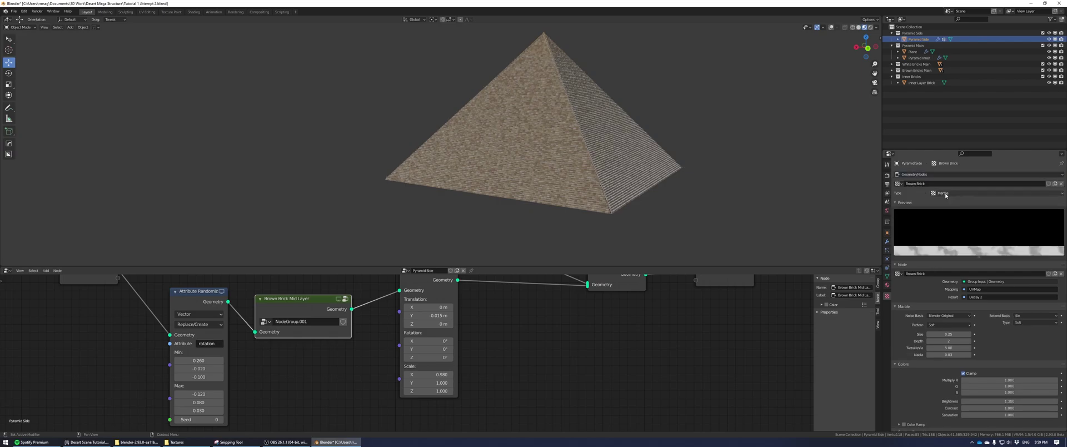
mouse_move(1009, 401)
left_mouse_down()
mouse_move(953, 401)
mouse_move(1028, 401)
left_mouse_up()
scroll(685, 222, "up", 10)
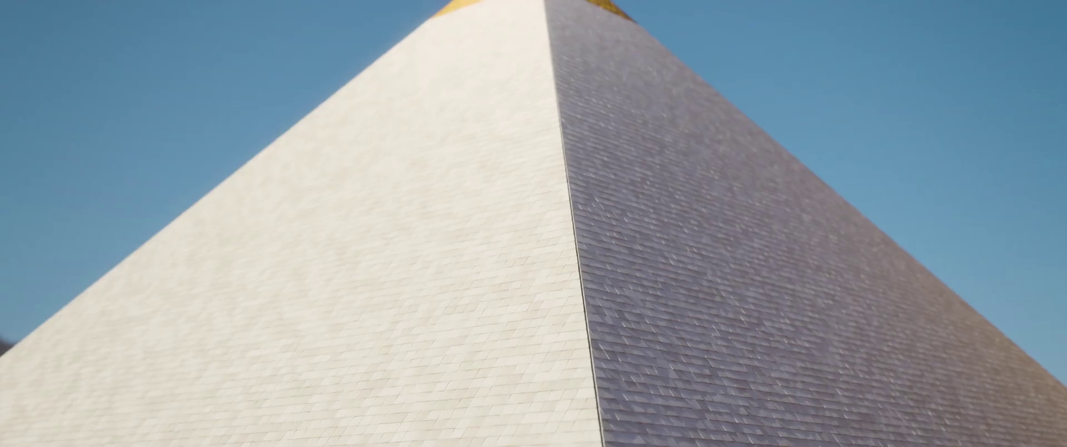